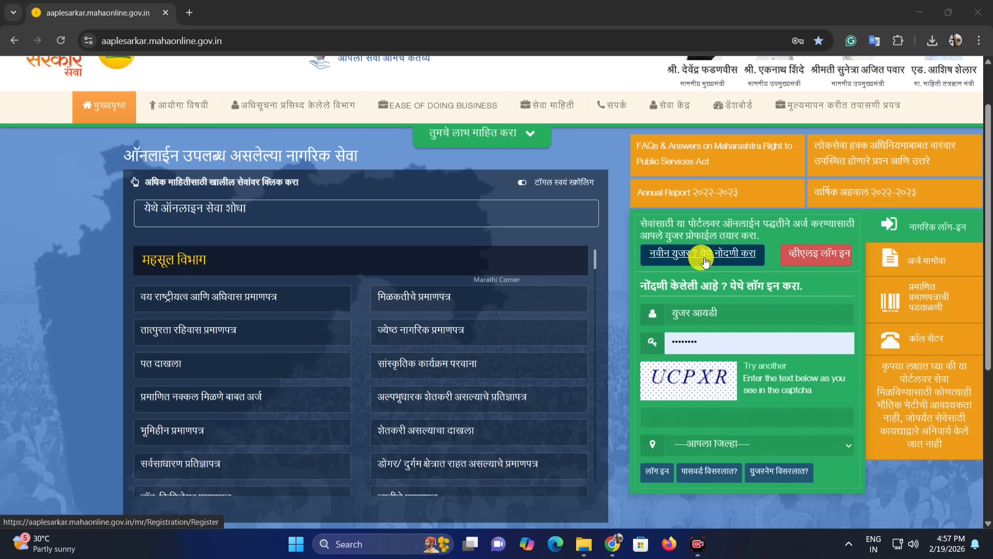
Step: Open the new user registration page and choose option 1, registering with mobile OTP and user ID
click(704, 256)
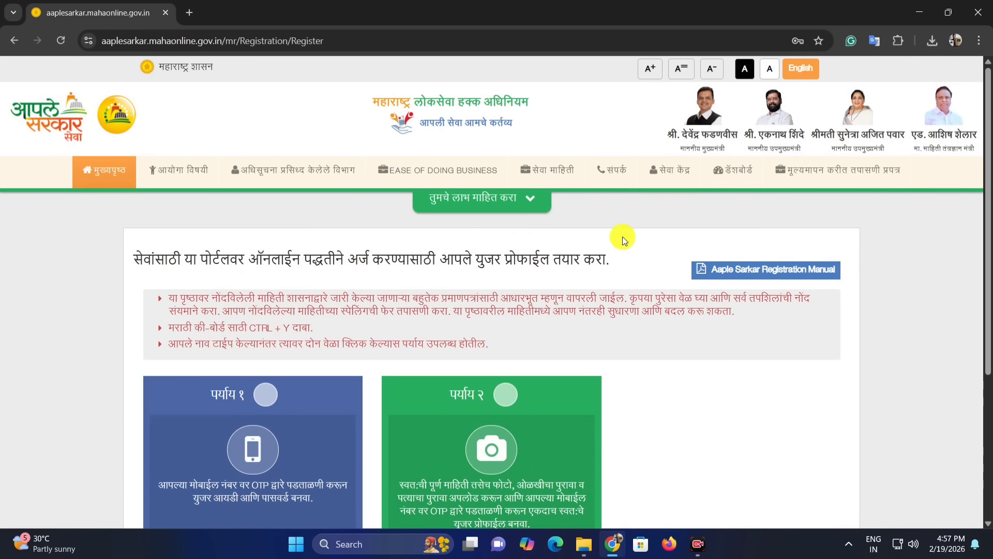
scroll(288, 255, down, 2)
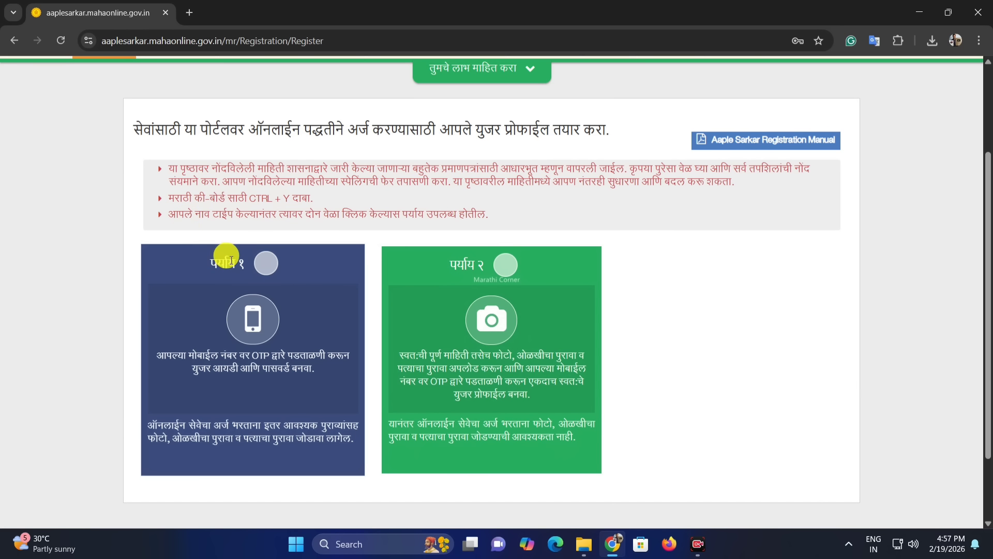
drag(210, 266, 244, 264)
click(265, 263)
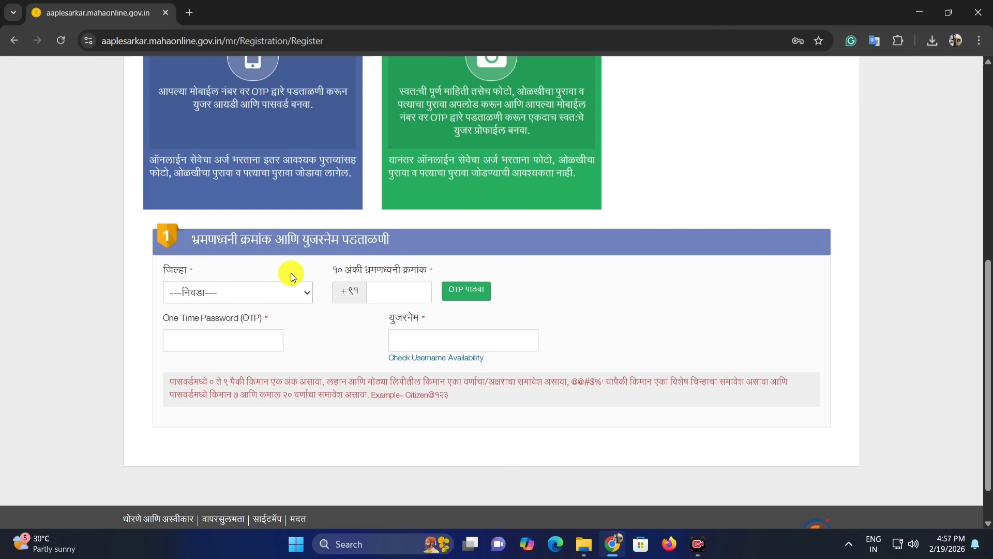
Step: Select पुणे as the district in the registration form
scroll(322, 258, up, 4)
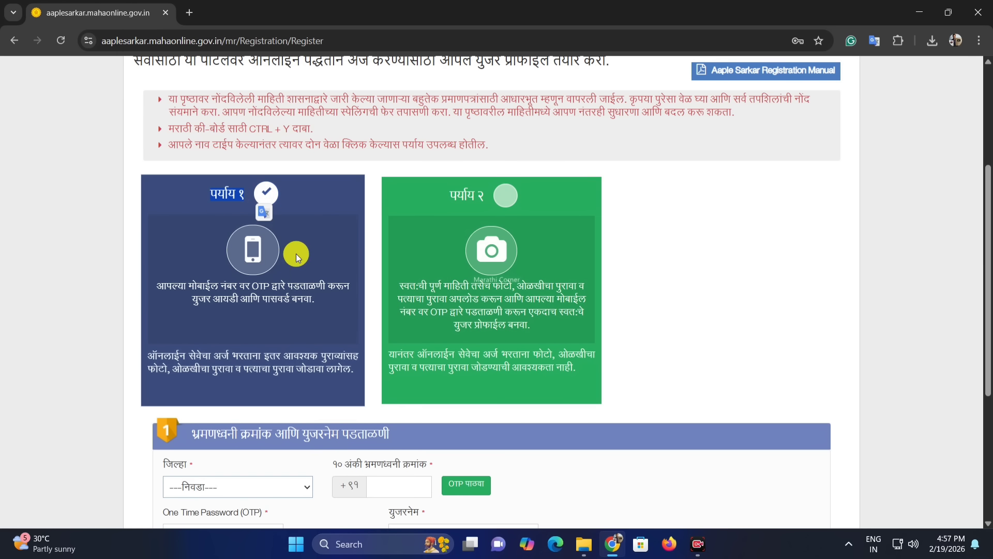
scroll(287, 278, down, 4)
click(171, 289)
scroll(244, 194, down, 6)
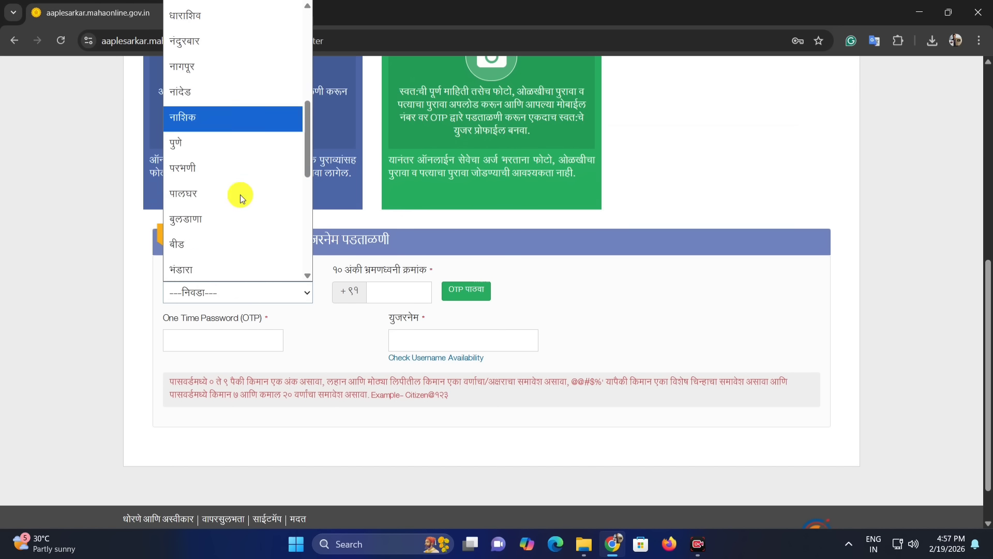
click(204, 78)
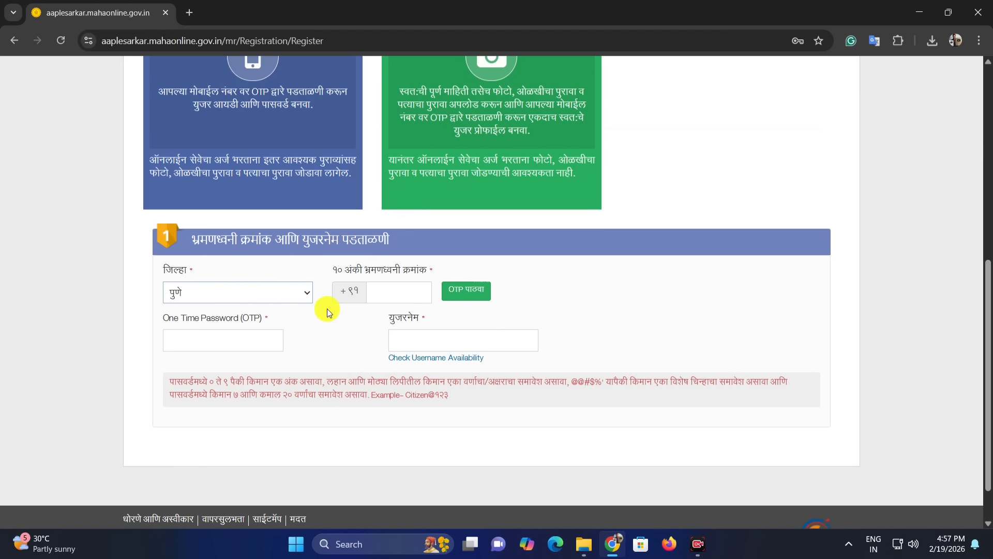
Step: Enter the mobile number and a username, check username availability and acknowledge the alert
drag(335, 267, 402, 267)
click(380, 292)
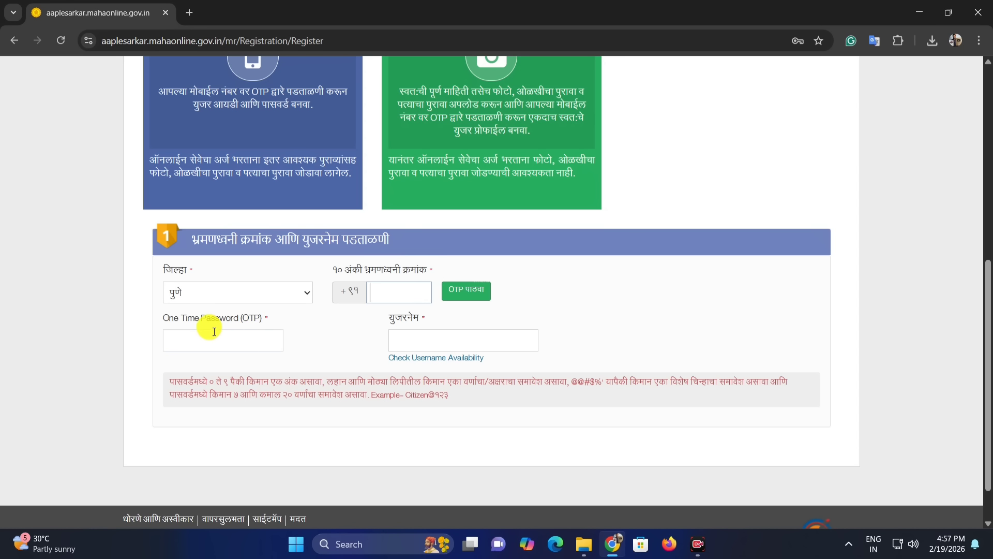
click(197, 331)
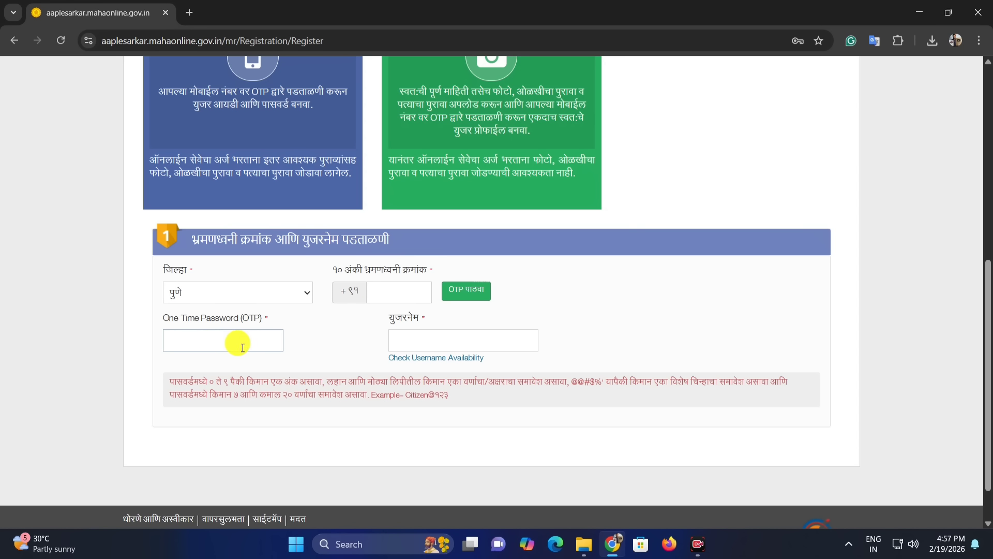
click(434, 338)
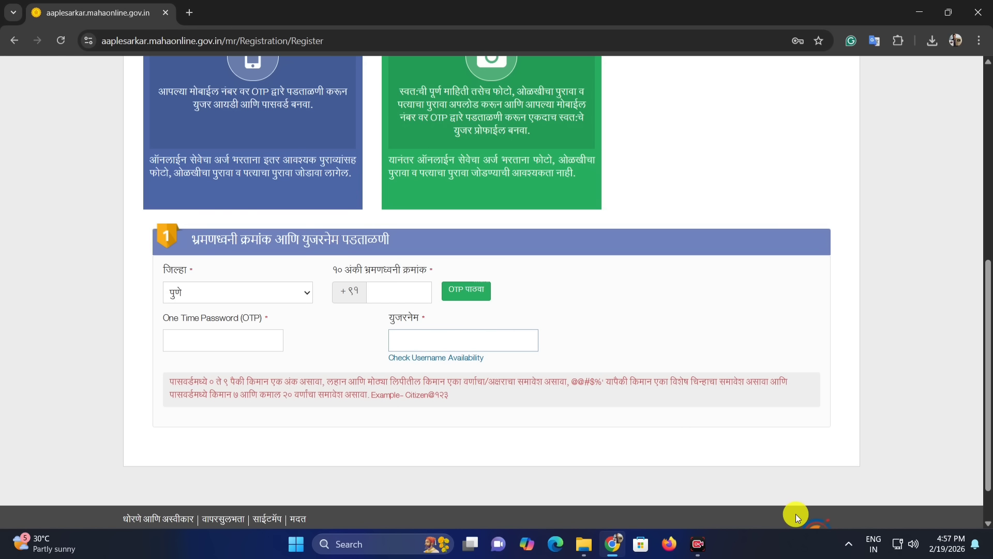
click(440, 357)
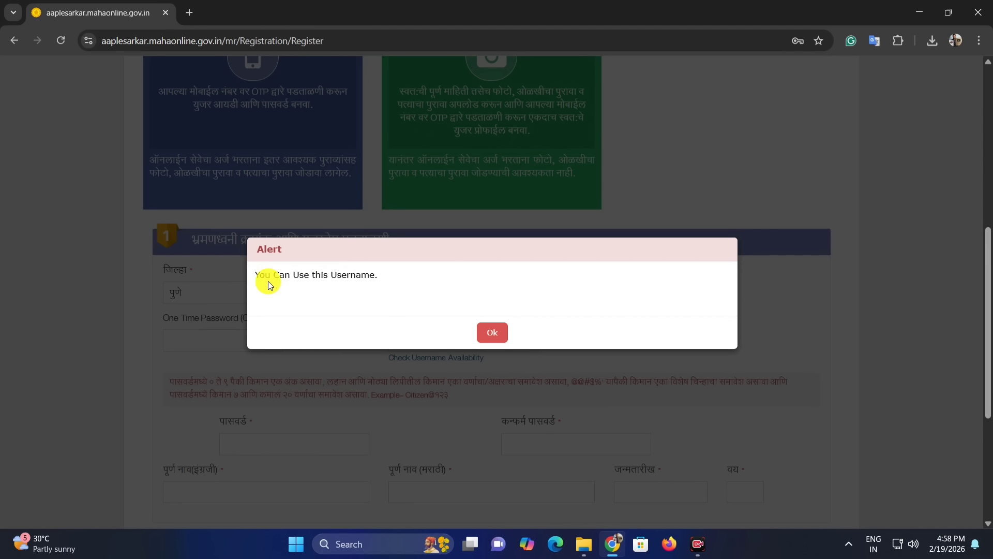
drag(280, 276, 348, 277)
click(490, 332)
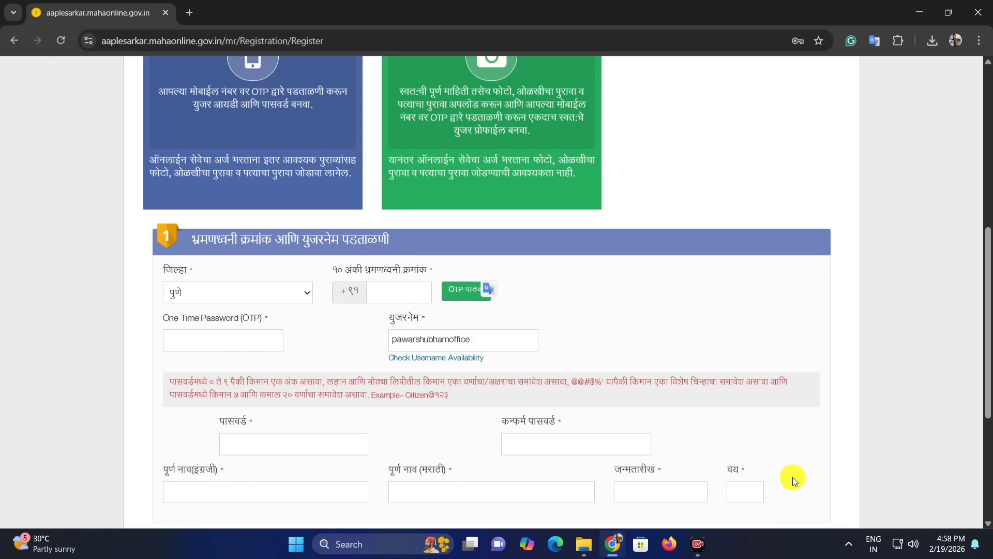
Step: Fill in the OTP, password, confirm password, names in English and Marathi, date of birth and age, accept the declaration and register
scroll(794, 479, down, 5)
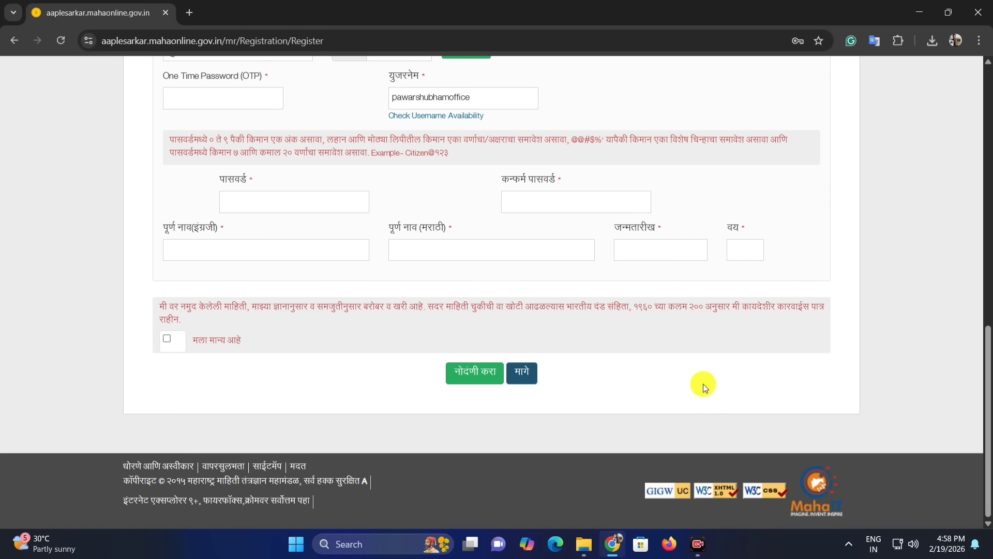
click(930, 362)
drag(503, 180, 555, 186)
click(473, 208)
click(216, 227)
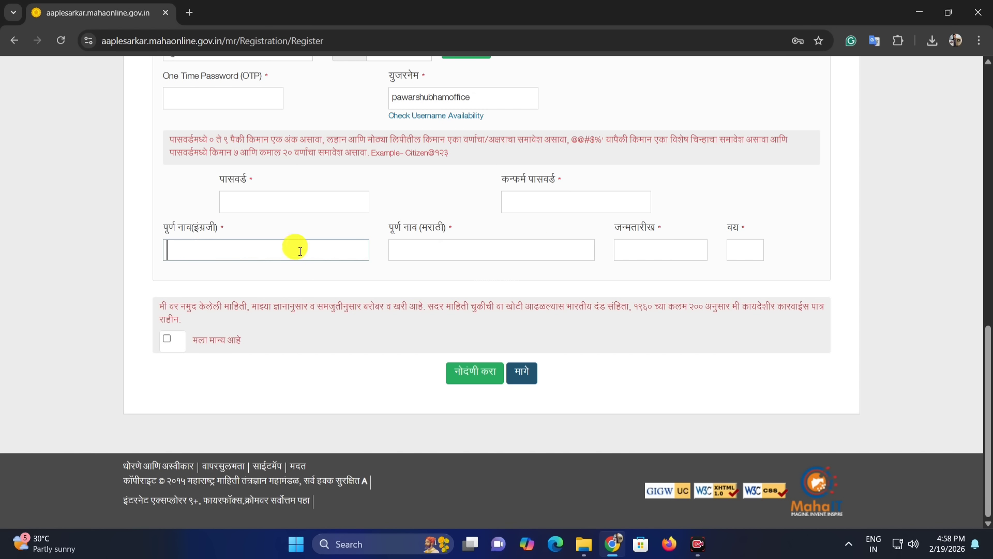
click(466, 228)
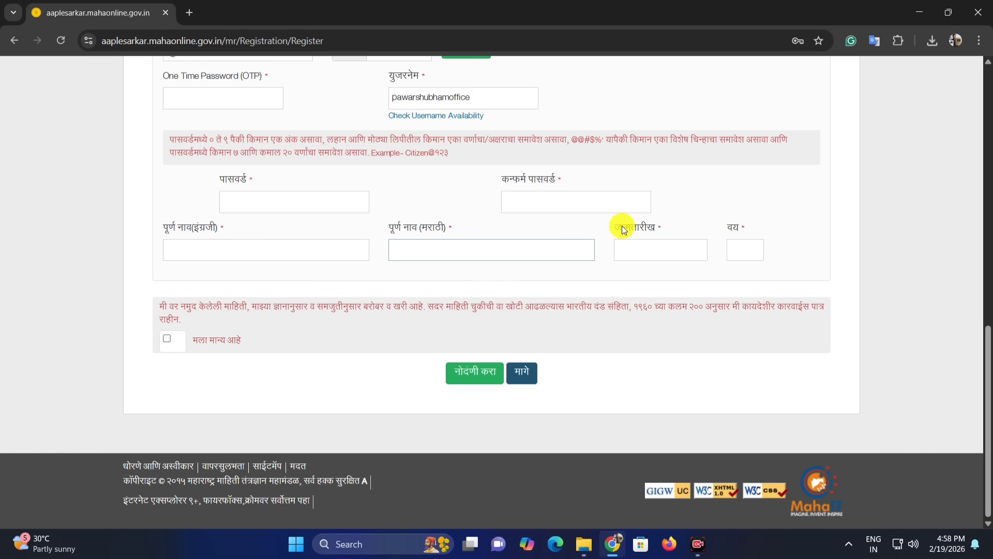
drag(617, 228, 651, 233)
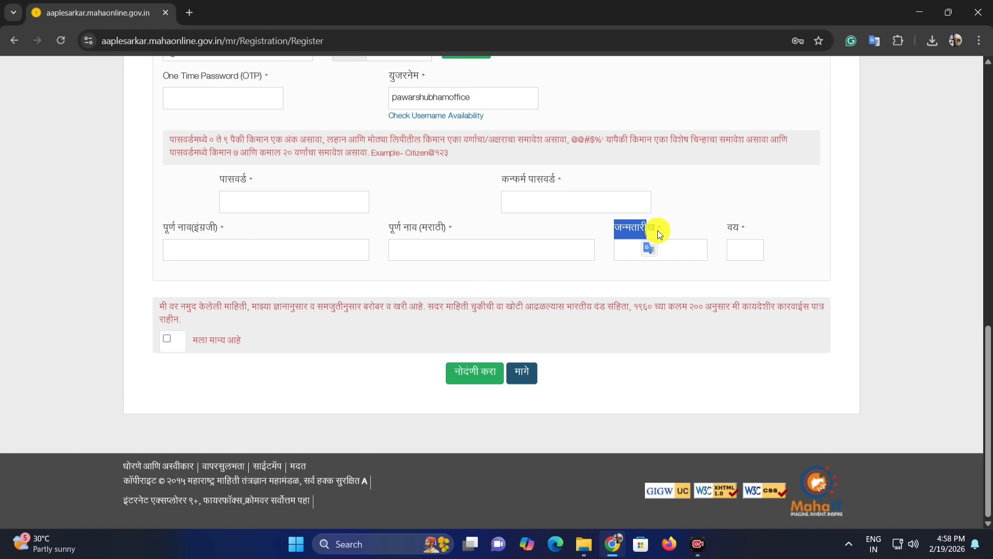
click(657, 231)
click(664, 249)
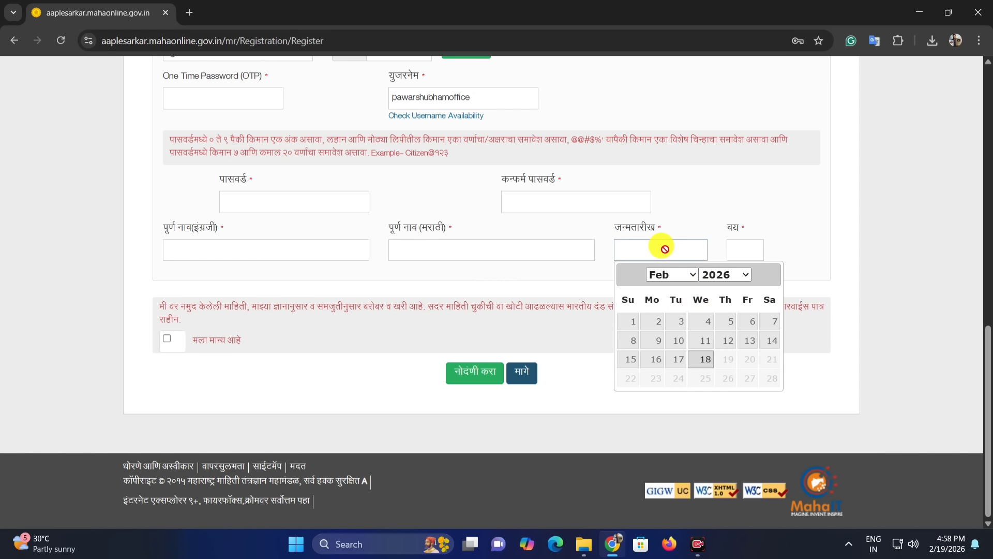
click(749, 241)
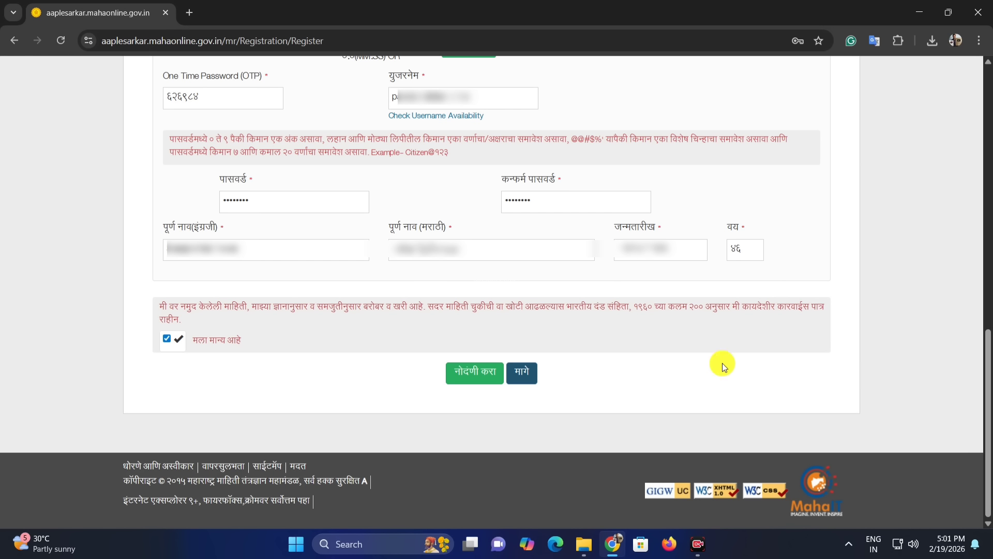
click(461, 381)
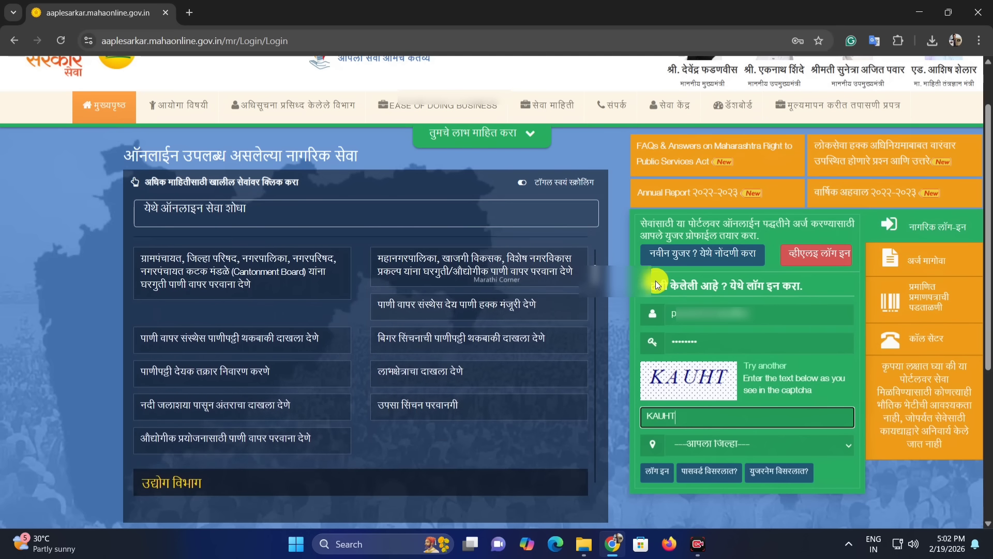
Step: Log in with the new username and password, entering the captcha KAUHT
drag(641, 286, 809, 290)
click(810, 292)
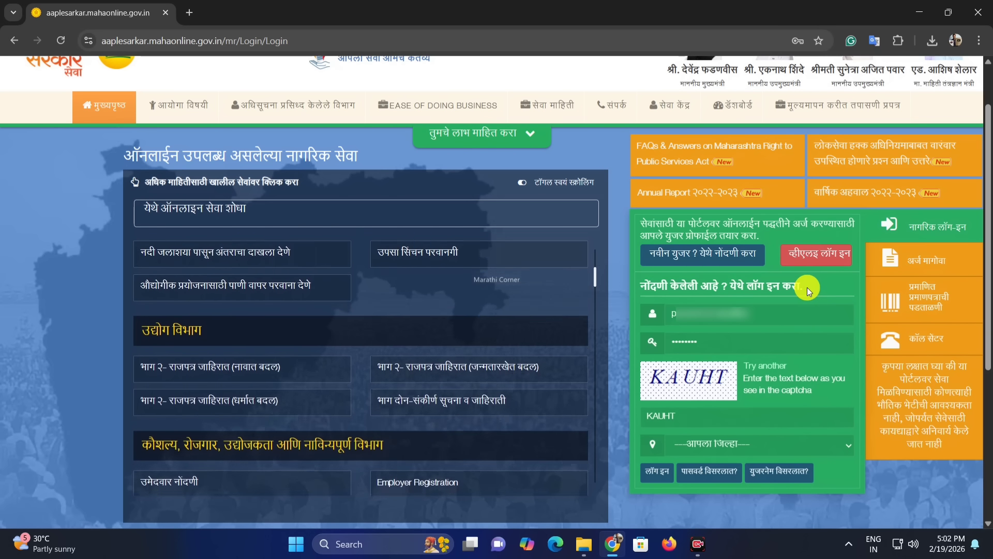
click(703, 314)
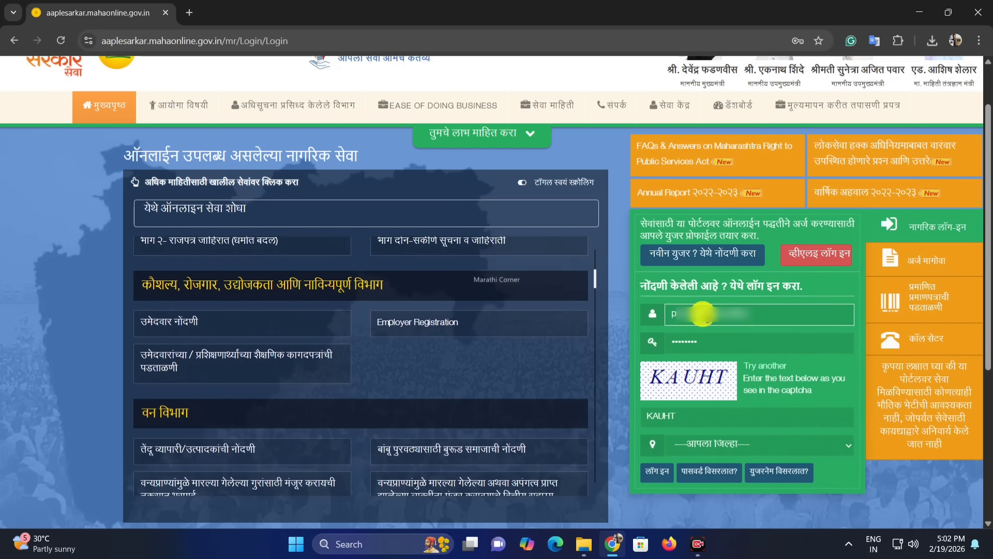
click(694, 344)
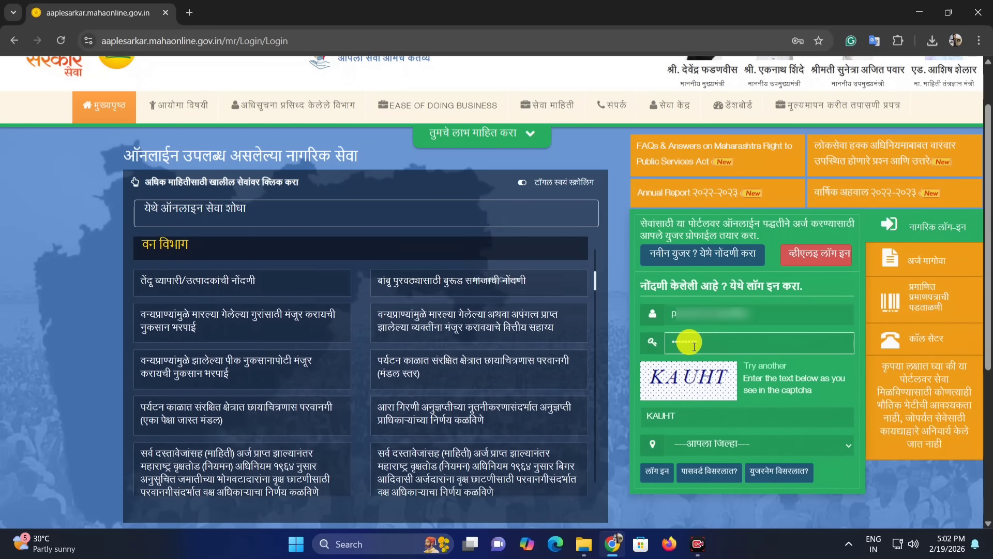
click(716, 446)
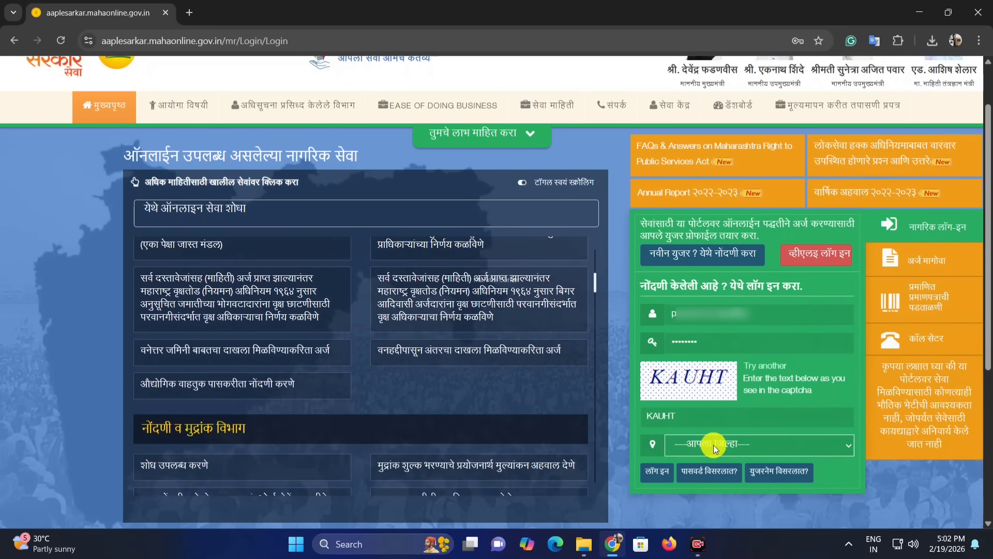
scroll(742, 410, down, 2)
scroll(724, 336, down, 5)
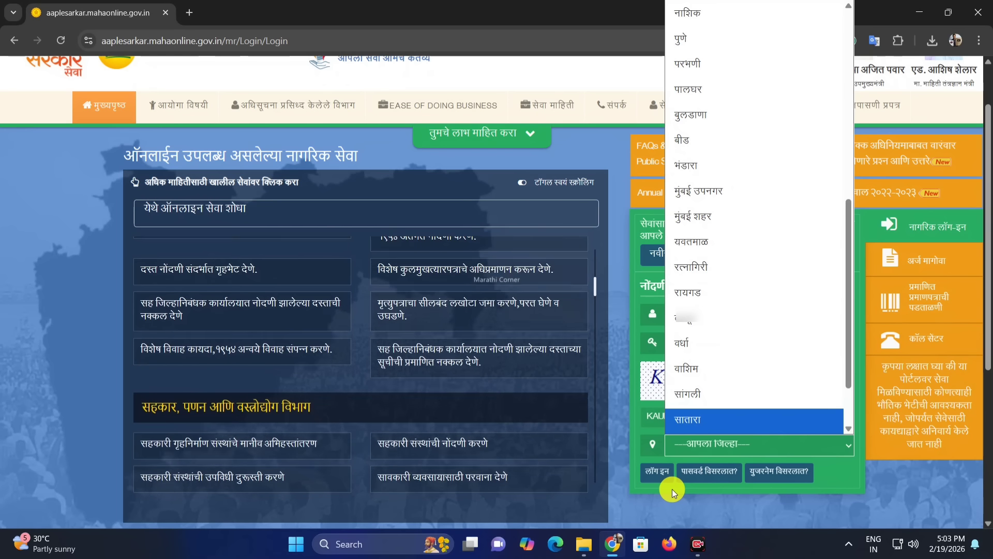
click(672, 488)
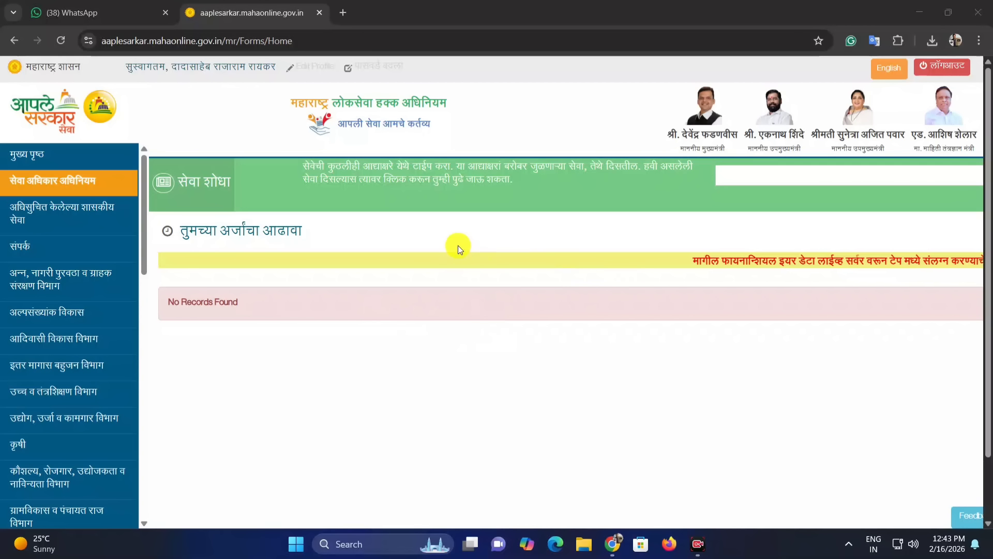
Step: Open the उद्योग, ऊर्जा व कामगार विभाग department's notified services
click(886, 76)
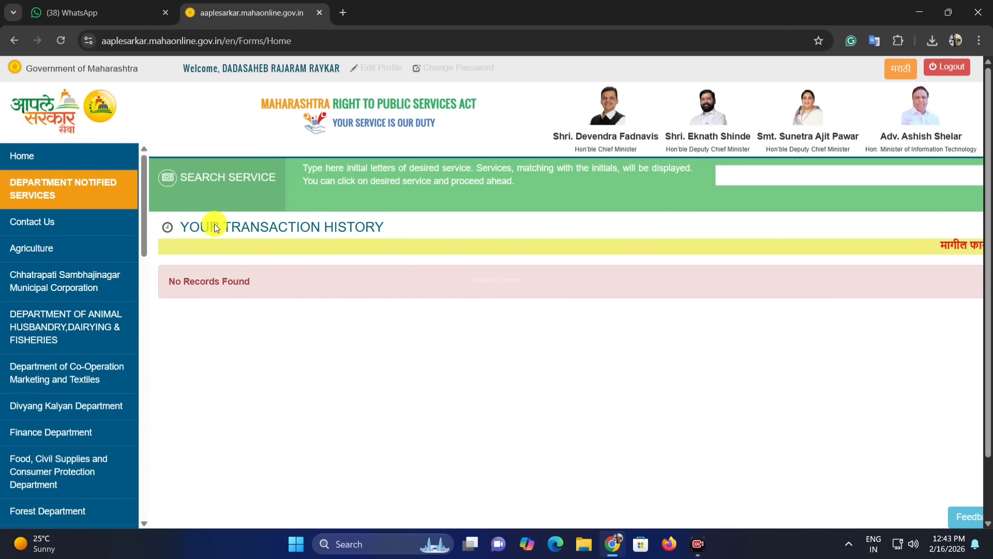
click(894, 75)
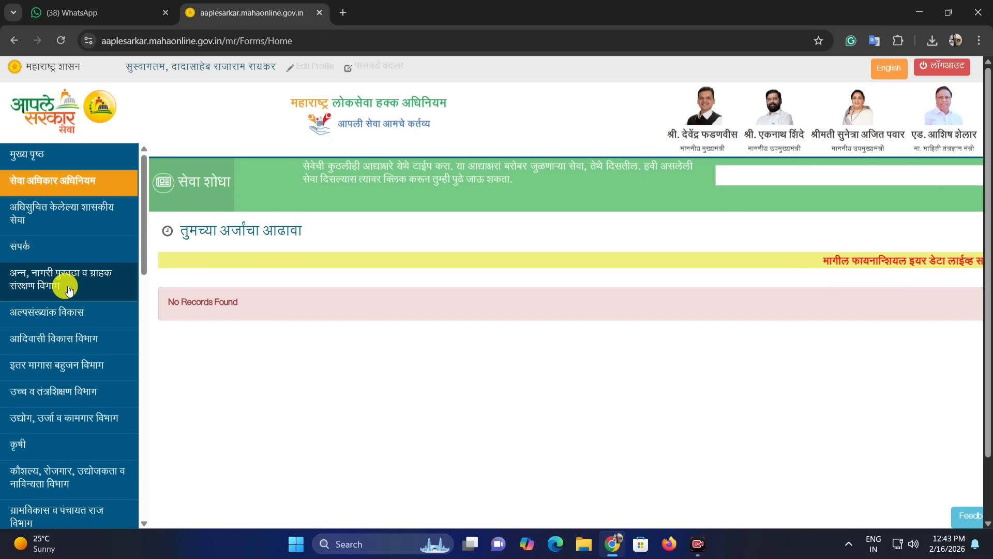
scroll(49, 355, down, 1)
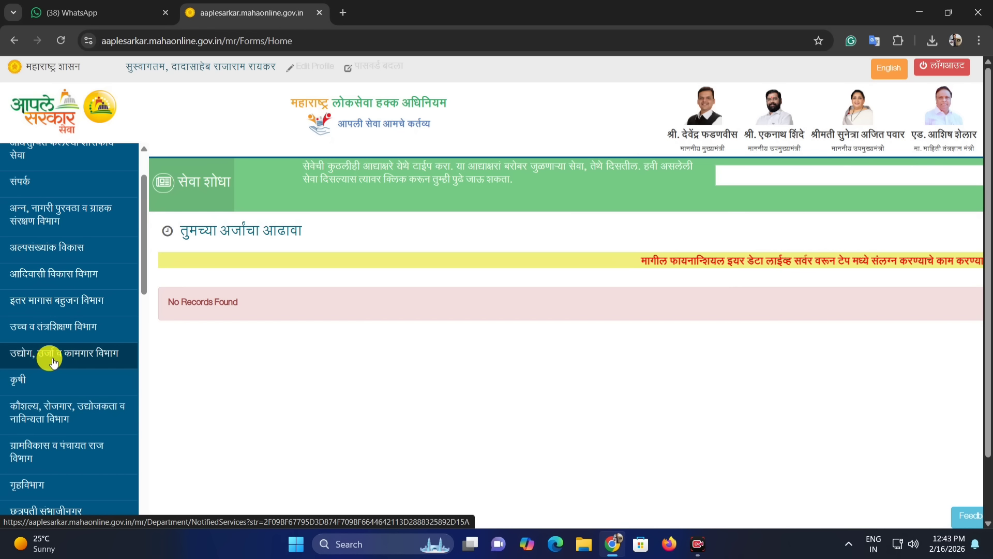
click(54, 361)
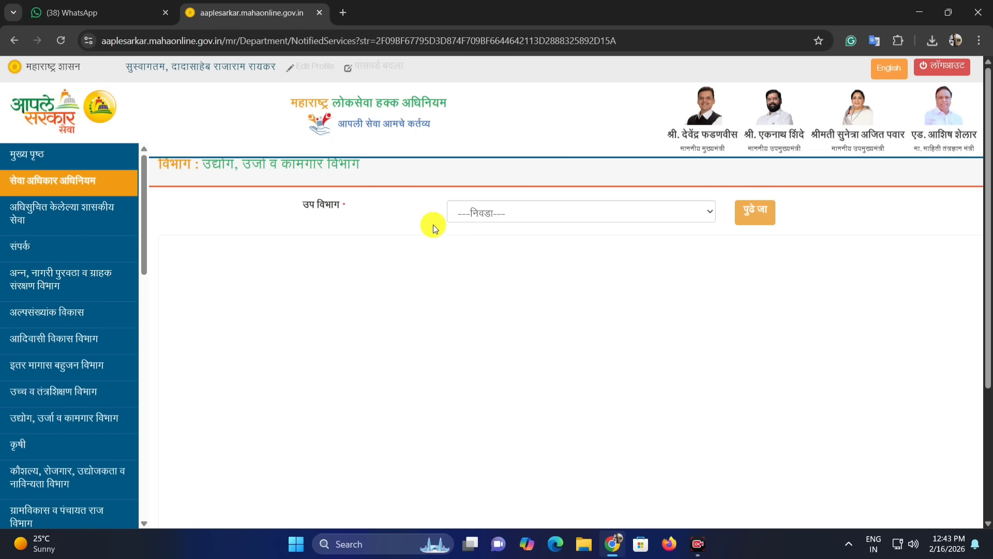
Step: Choose शासन मुद्रण लेखनसामग्री व प्रकाशन संचालनालय as the sub-department
drag(313, 207, 386, 216)
click(488, 212)
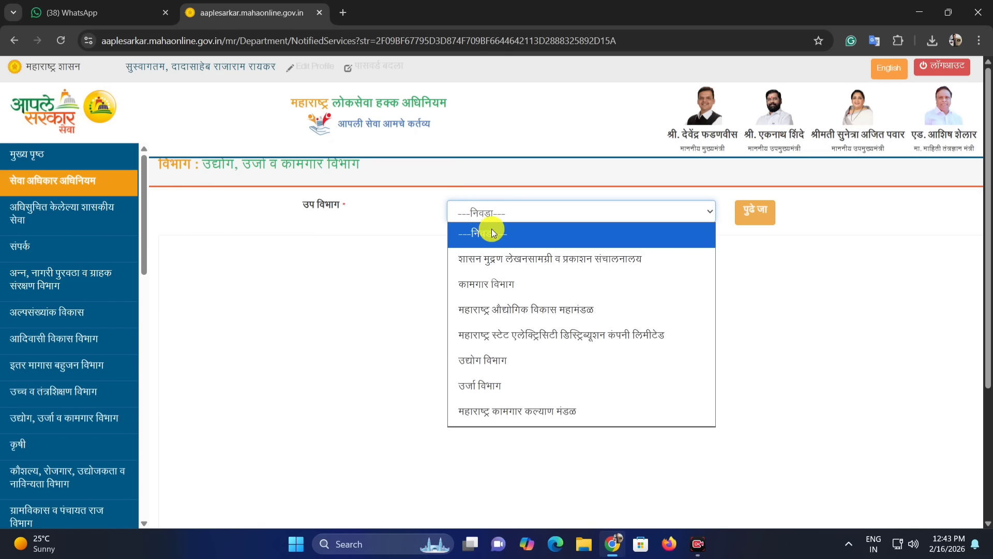
click(511, 265)
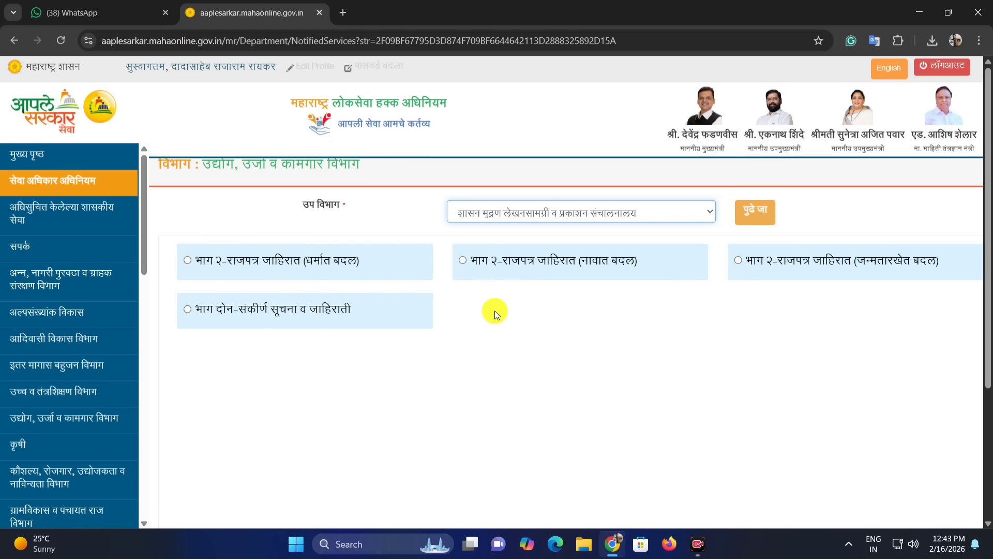
Step: Select the भाग २-राजपत्र जाहिरात (नावात बदल) service and proceed to the gazette site
drag(472, 261, 634, 265)
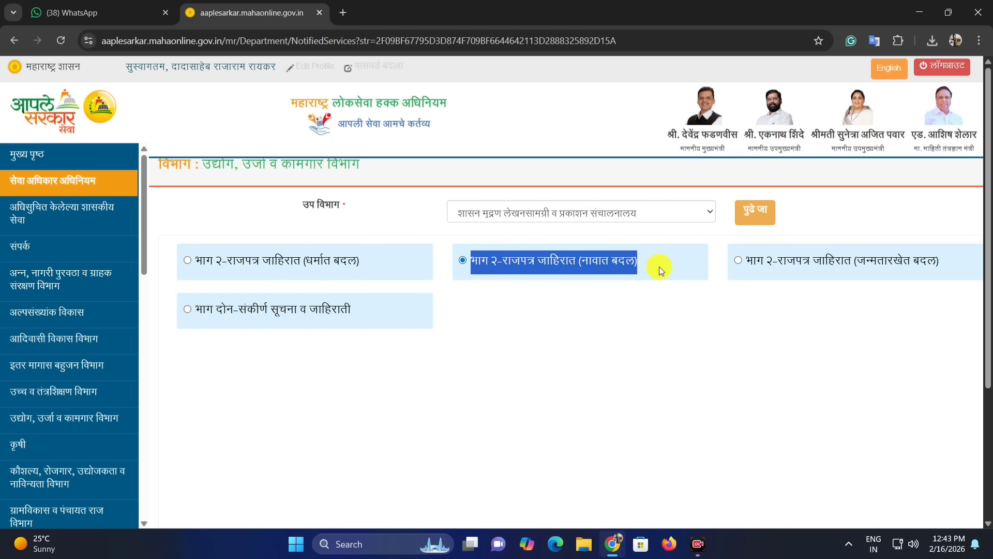
click(572, 280)
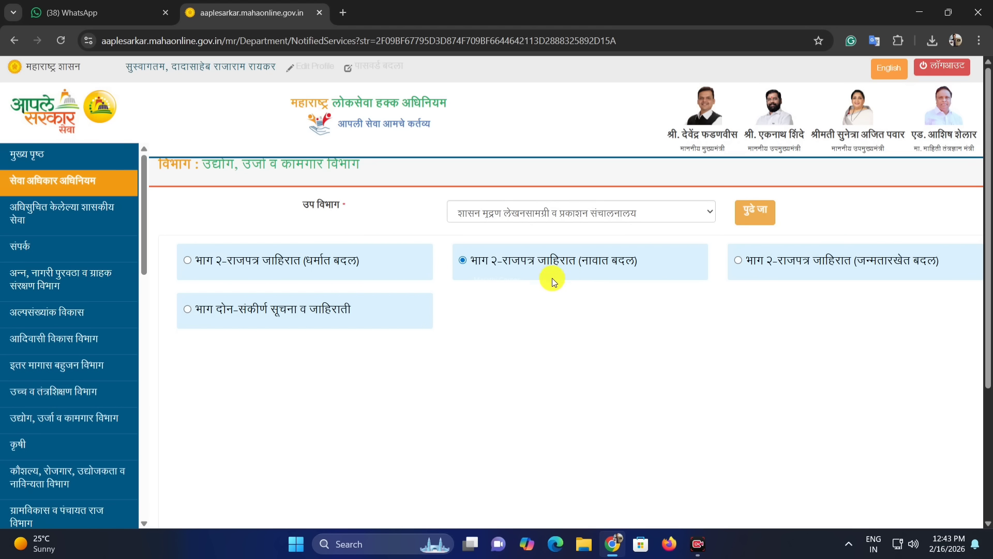
drag(490, 263, 554, 262)
click(481, 266)
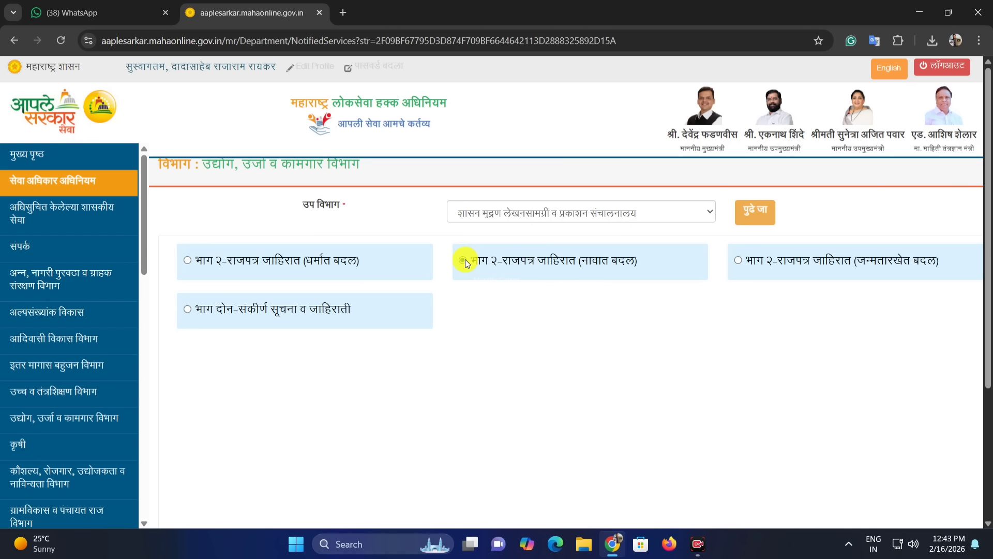
click(759, 215)
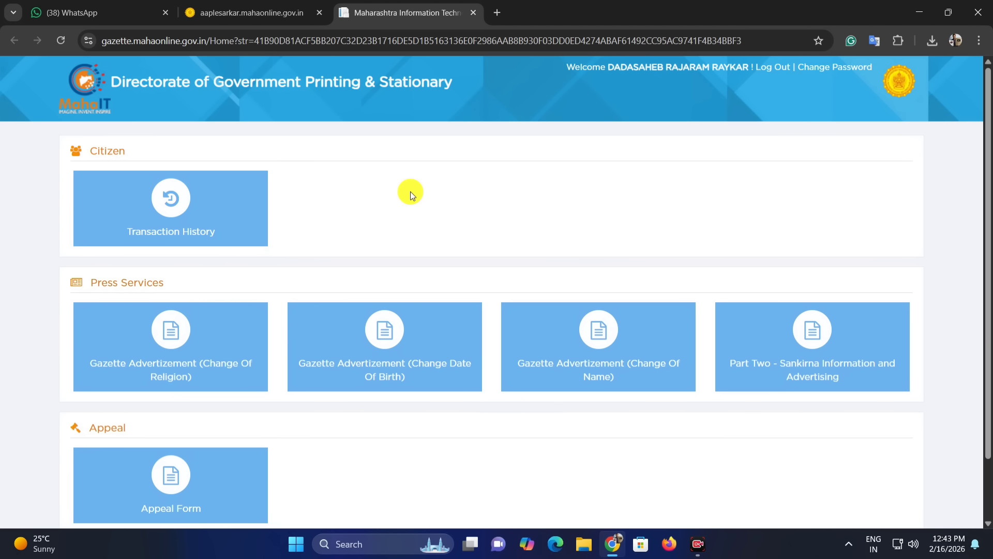
Step: Open Gazette Advertizement (Change Of Name) under Press Services
scroll(409, 193, down, 2)
scroll(394, 166, up, 2)
scroll(372, 275, down, 2)
drag(97, 217, 188, 221)
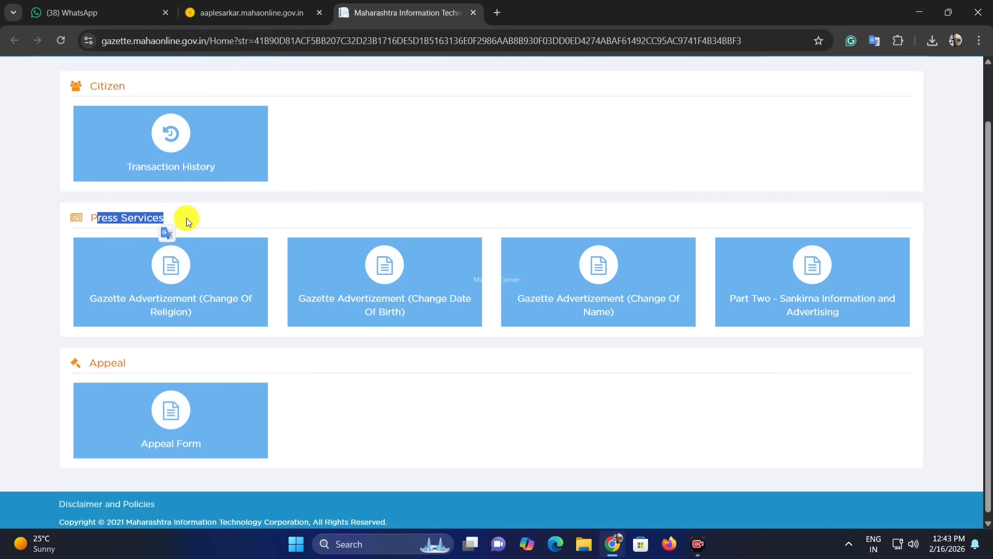
click(392, 217)
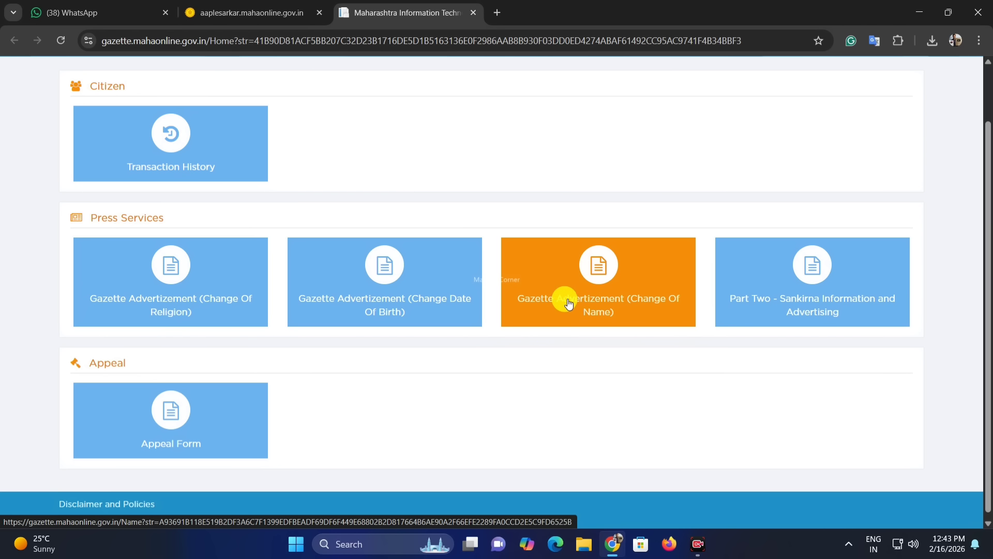
Step: Open the change-of-name advertisement page and download the application form to the Desktop as NameChangeAppFormEng.pdf
click(604, 296)
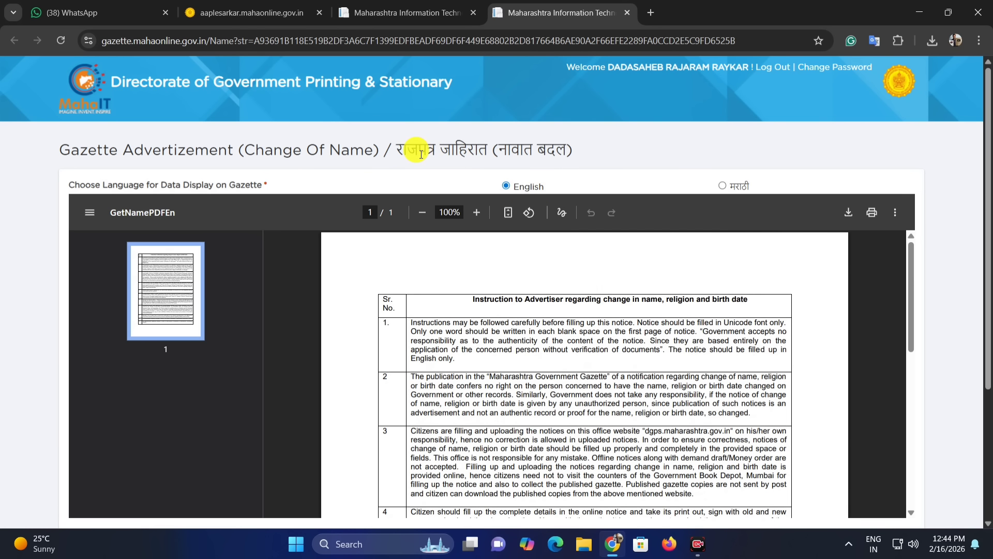
scroll(517, 150, down, 1)
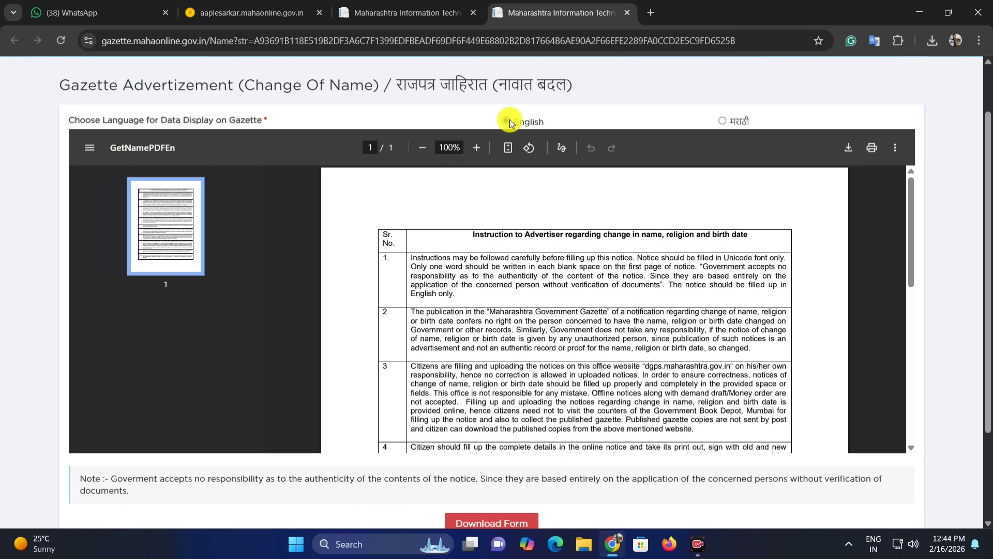
scroll(510, 123, down, 2)
scroll(505, 113, down, 4)
scroll(485, 435, down, 1)
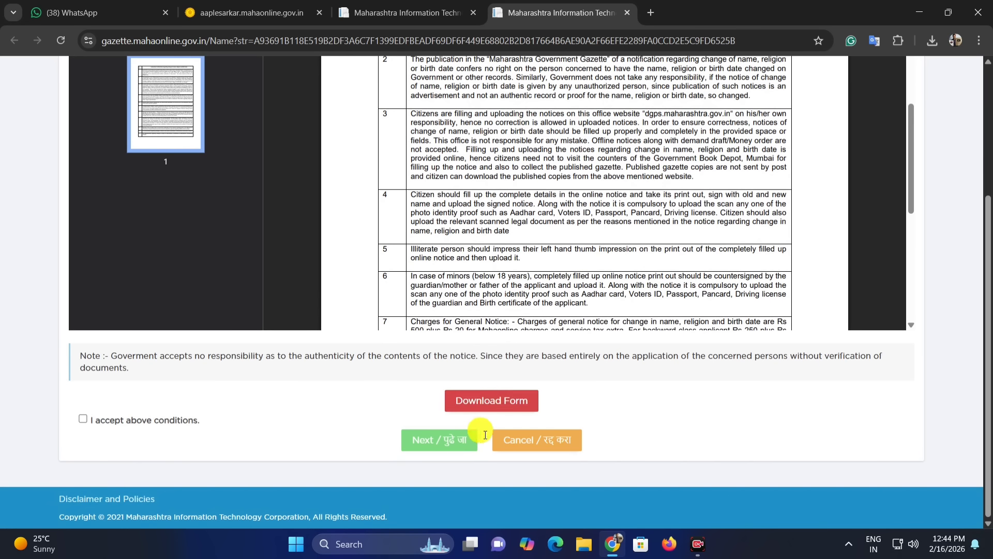
click(511, 403)
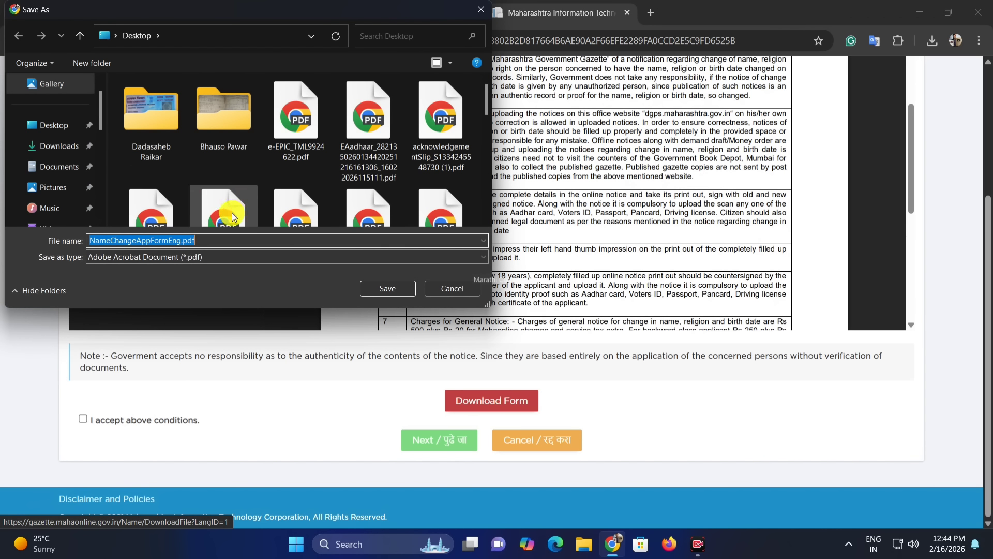
click(73, 132)
click(395, 290)
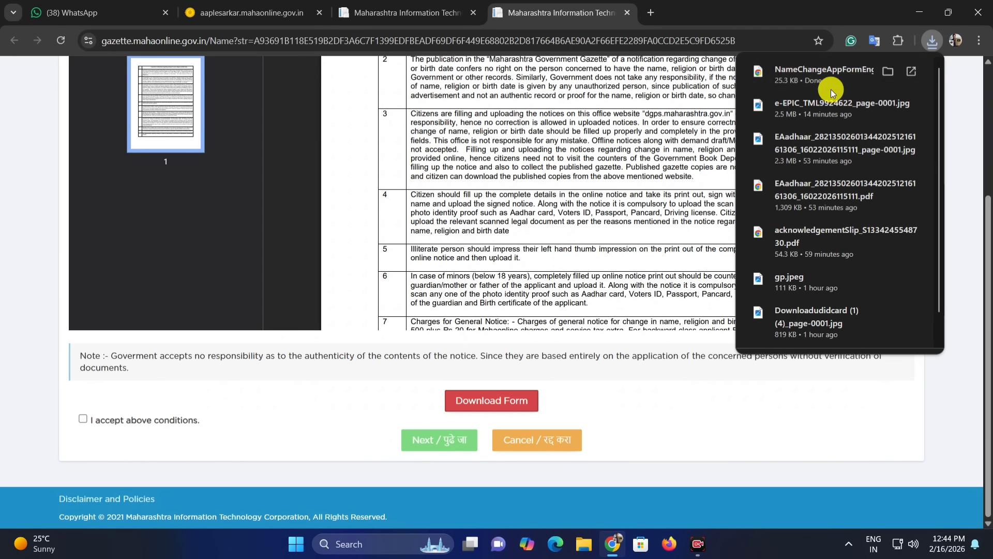
Step: Open the downloaded NameChangeAppFormEng.pdf and zoom the form in for reading
click(911, 70)
scroll(989, 153, down, 1)
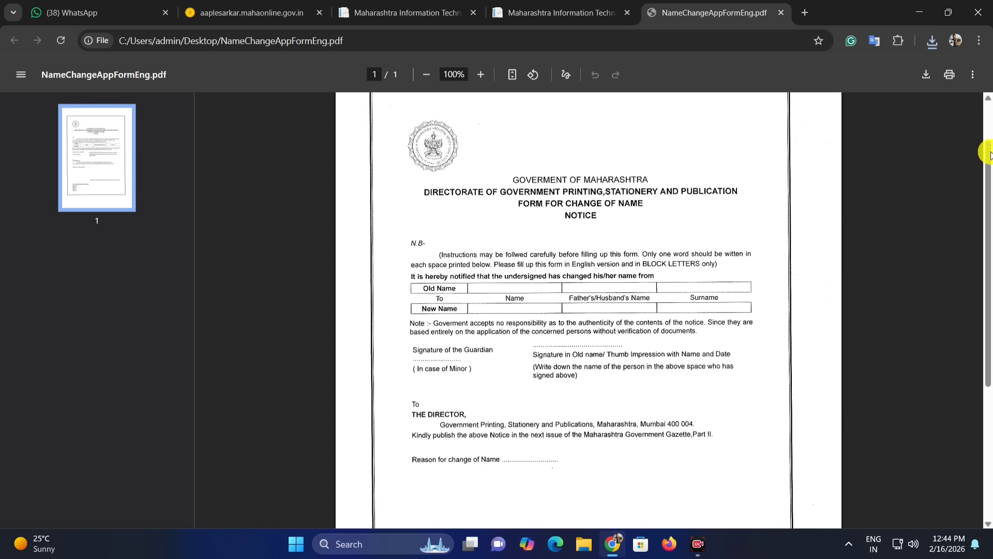
click(979, 41)
click(945, 300)
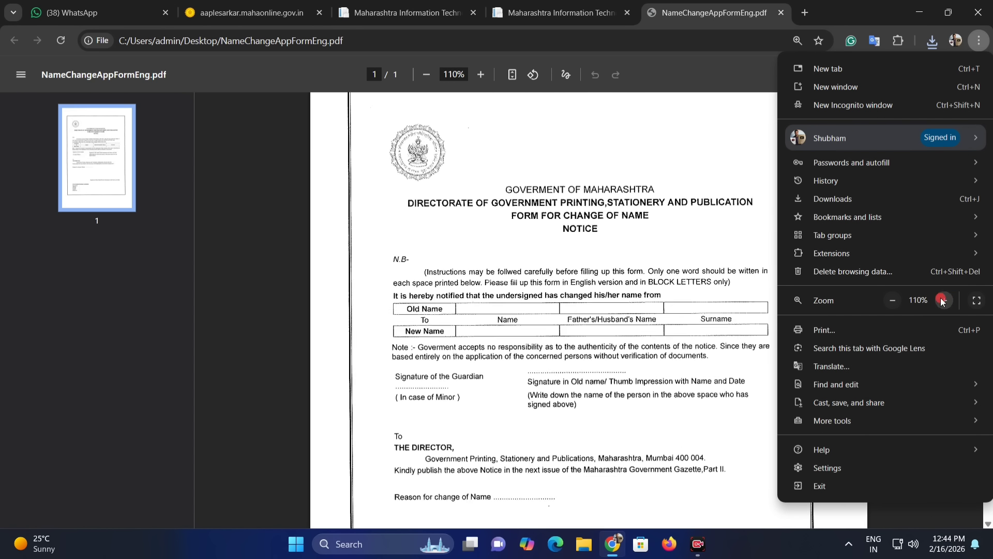
click(945, 300)
click(944, 300)
click(657, 244)
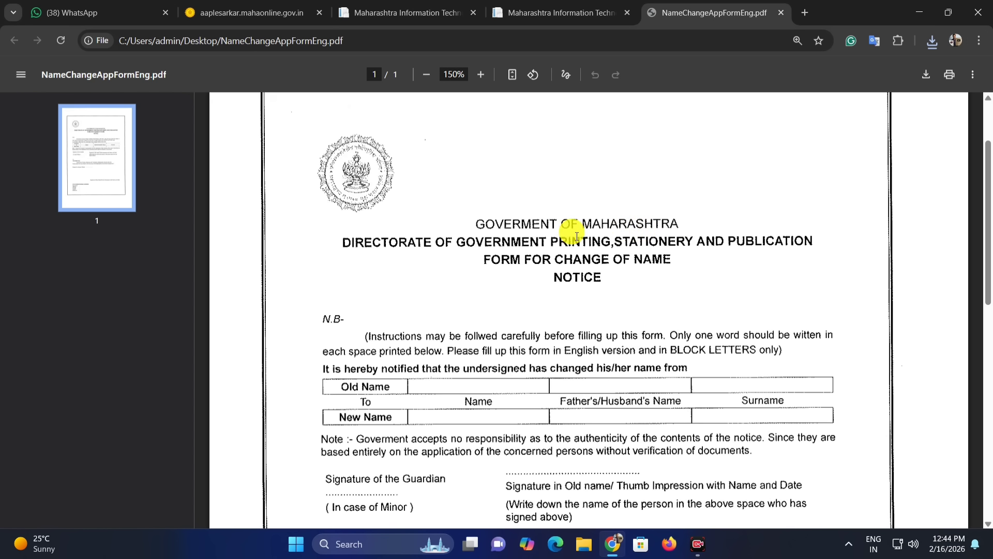
Step: Examine the form's old and new name table and the signature lines for the old name
scroll(523, 235, down, 3)
scroll(557, 234, up, 3)
scroll(552, 230, down, 2)
scroll(523, 227, down, 1)
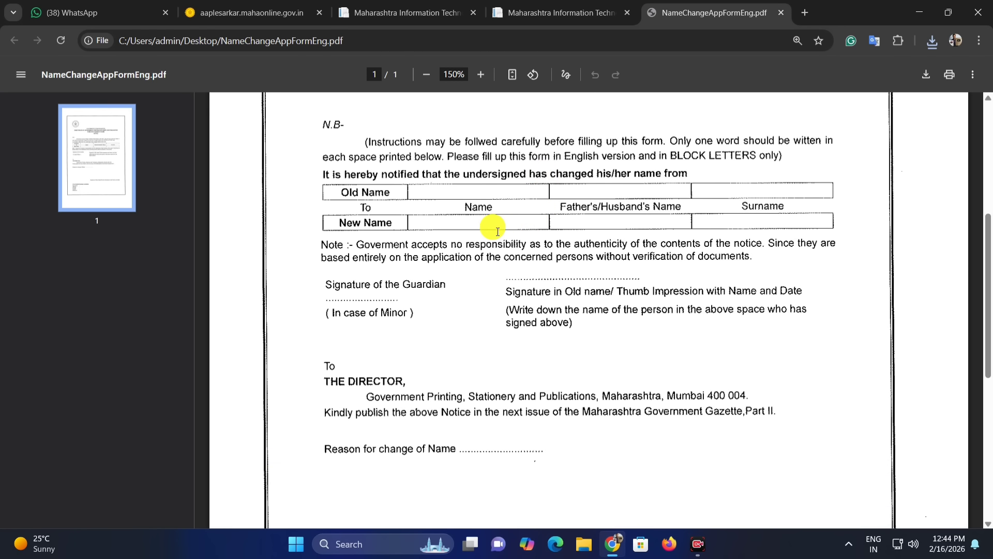
scroll(445, 243, up, 1)
drag(342, 256, 468, 259)
click(434, 259)
click(468, 260)
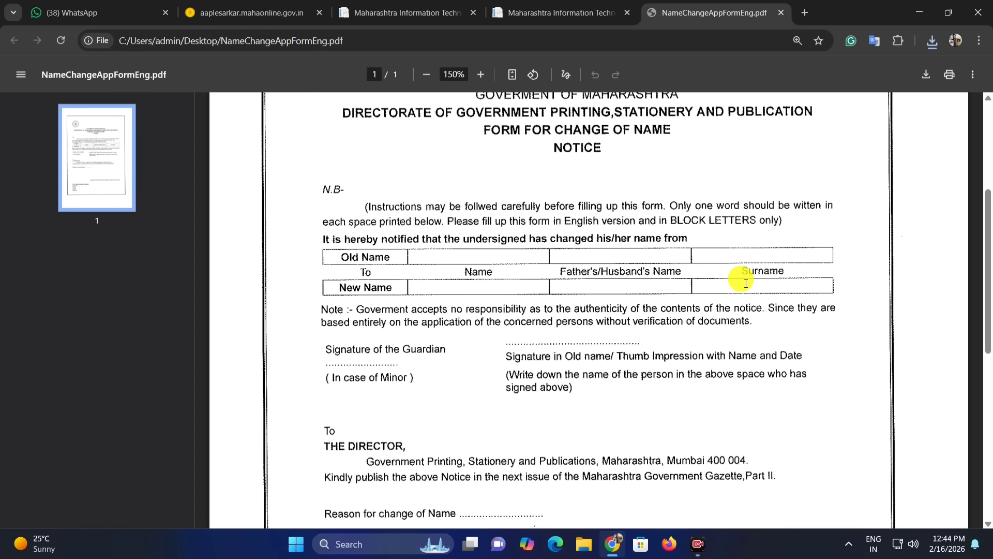
scroll(552, 286, down, 1)
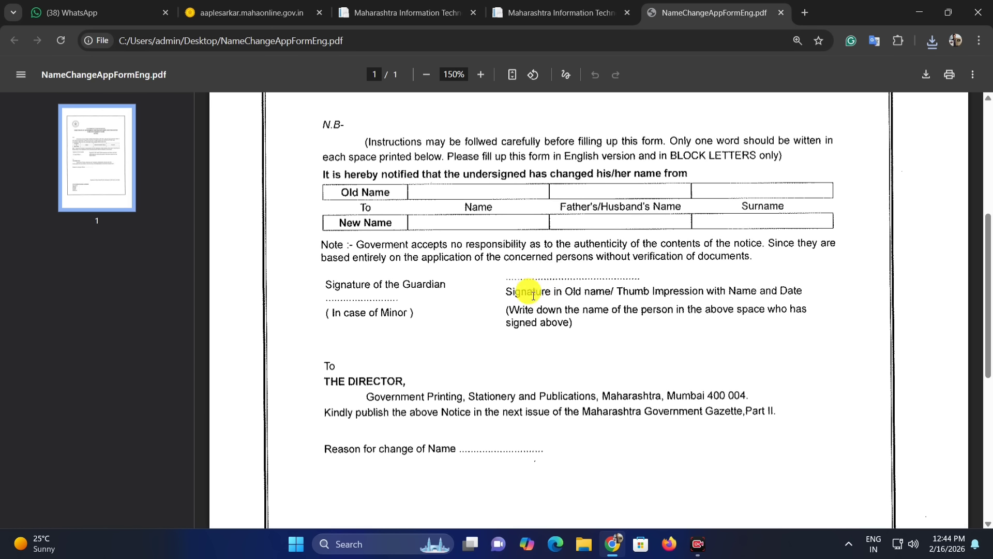
drag(515, 273, 603, 279)
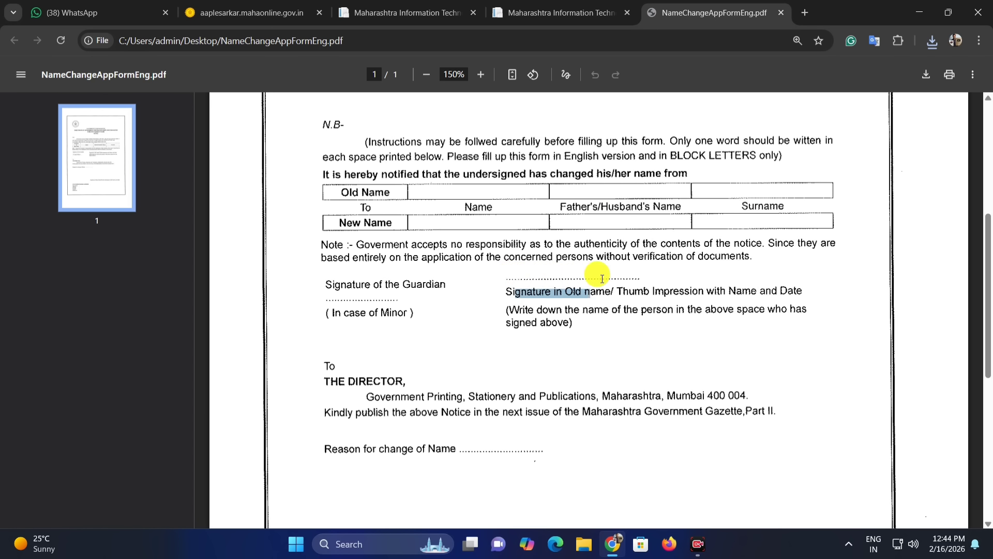
click(560, 274)
drag(534, 274, 605, 275)
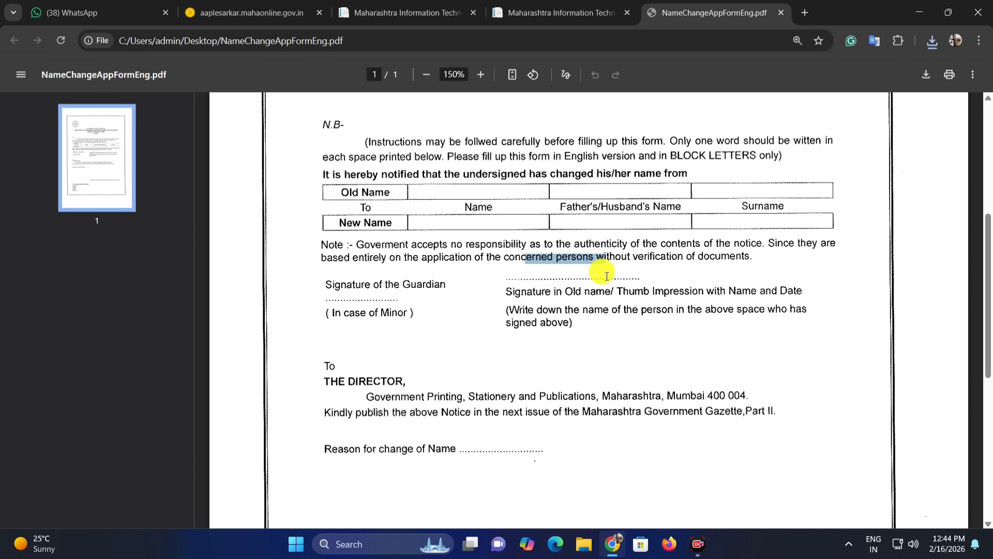
click(618, 277)
mouse_move(363, 288)
mouse_down()
mouse_move(426, 291)
mouse_move(323, 284)
mouse_up()
click(392, 303)
click(409, 315)
click(338, 311)
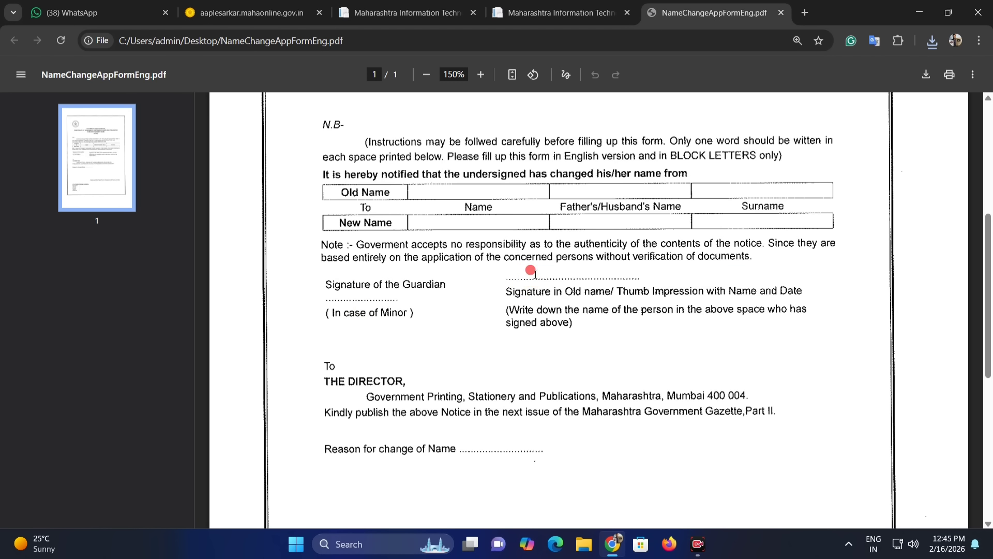
mouse_move(532, 271)
mouse_down()
mouse_move(628, 273)
mouse_move(619, 276)
mouse_up()
click(632, 287)
click(579, 279)
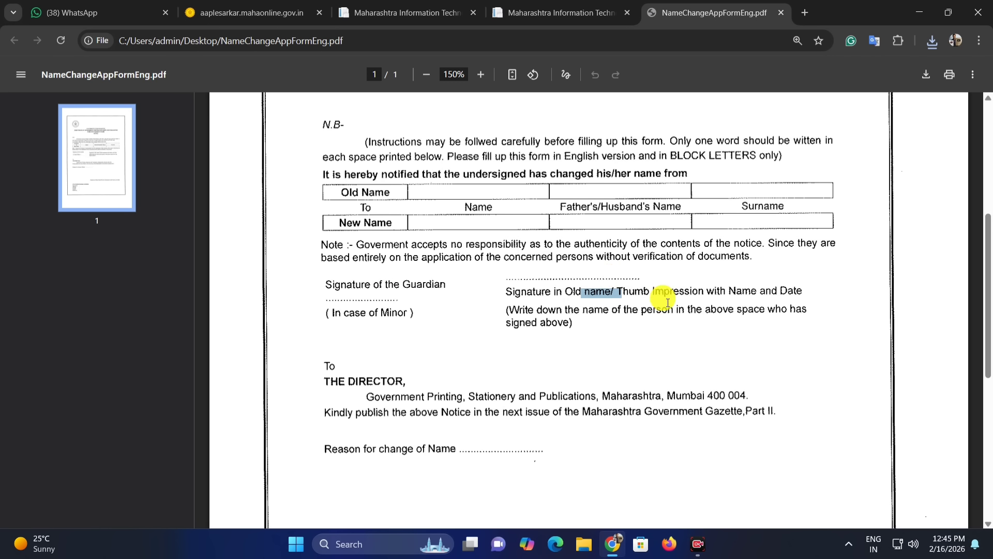
click(663, 298)
drag(511, 294, 613, 300)
click(588, 267)
scroll(653, 299, down, 4)
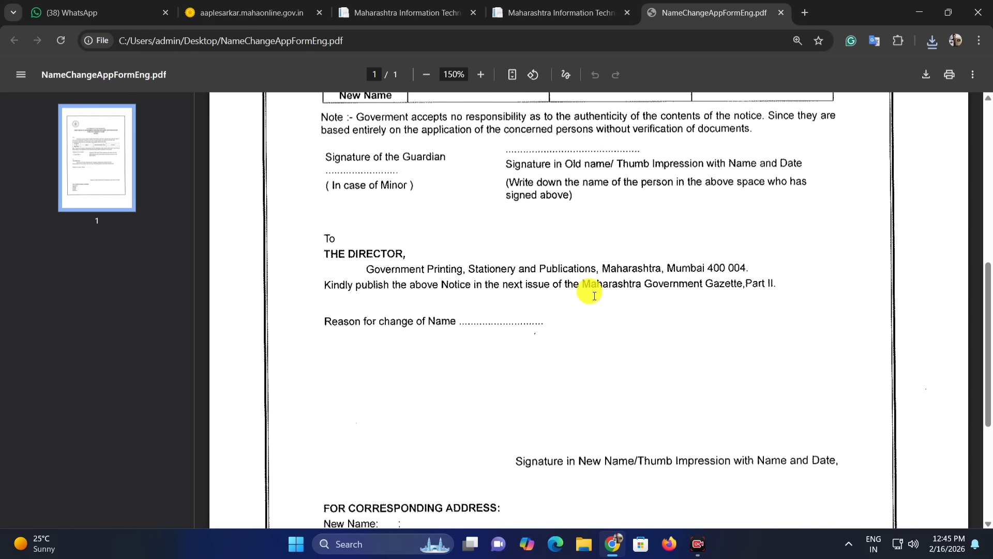
Step: Examine the reason for change, new-name signature line and correspondence address section of the form
drag(337, 257, 407, 258)
click(454, 255)
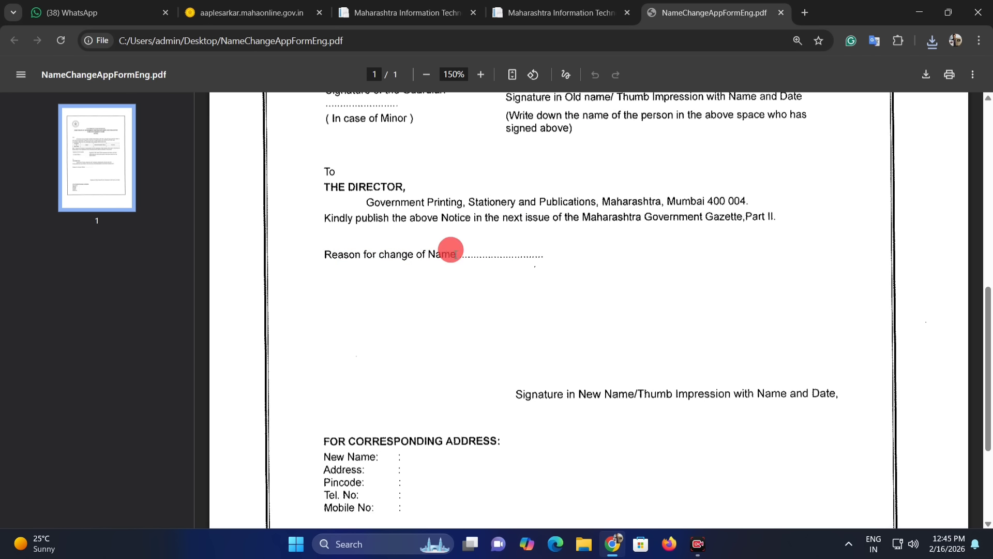
click(471, 252)
click(455, 255)
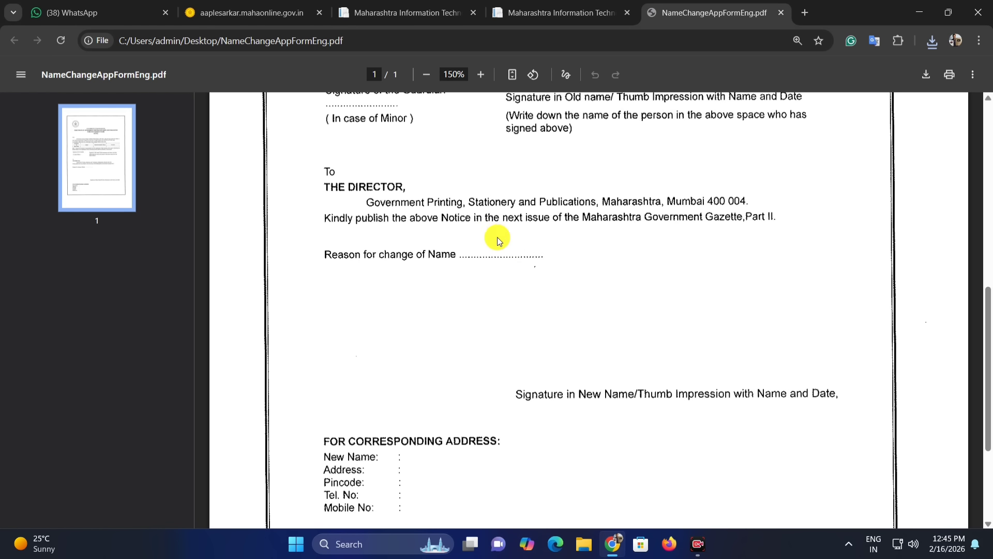
scroll(562, 278, down, 2)
drag(618, 270, 760, 244)
click(730, 243)
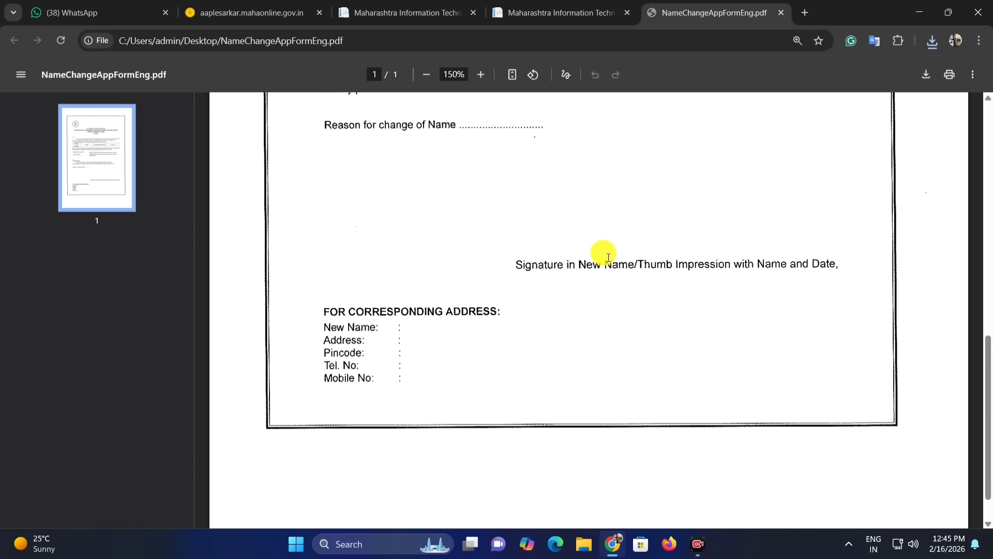
drag(585, 254, 781, 250)
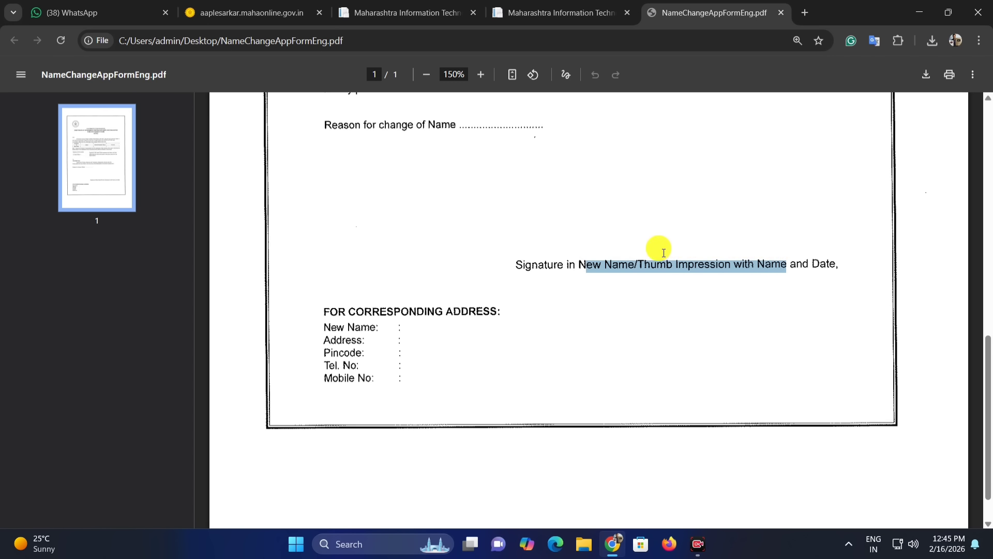
drag(664, 256, 703, 257)
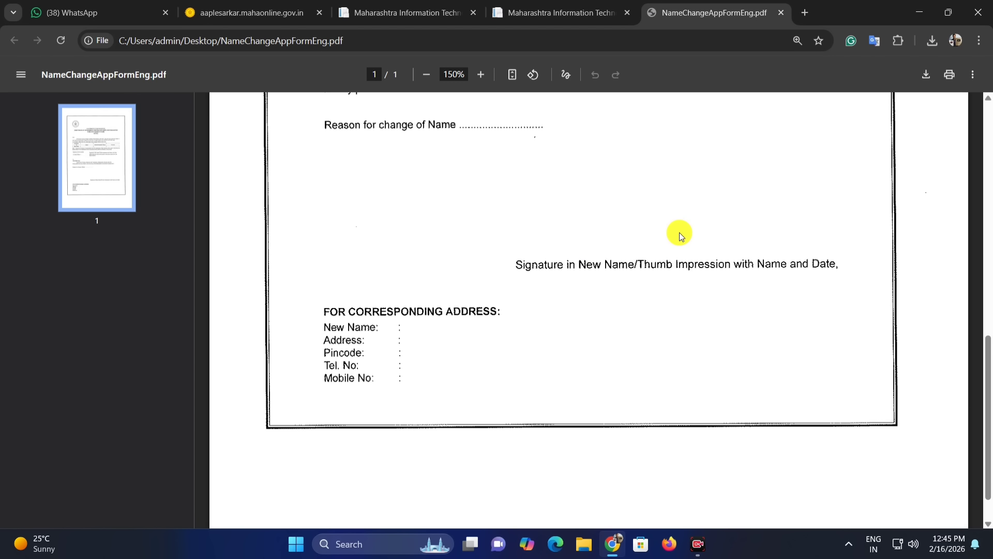
drag(341, 311, 498, 311)
click(433, 329)
drag(416, 324, 487, 325)
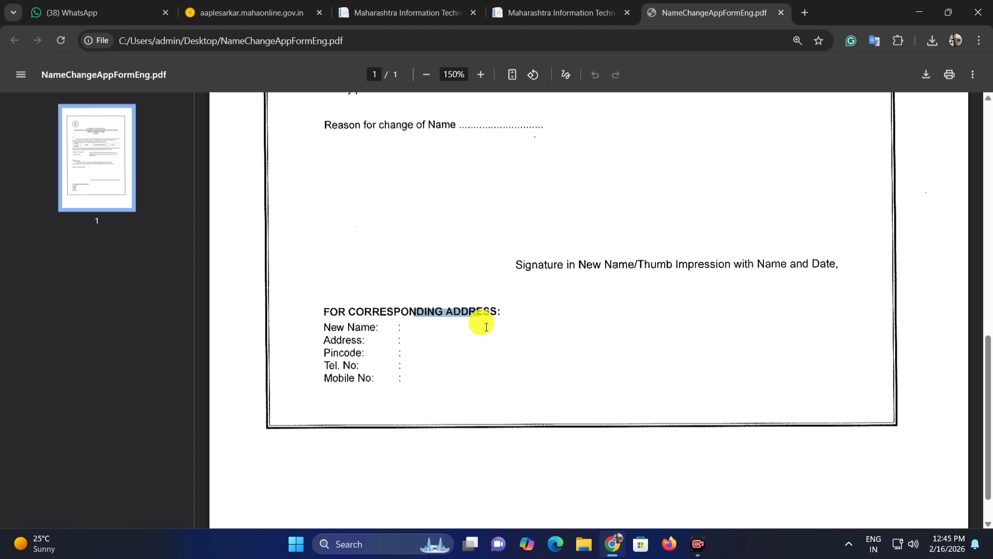
click(435, 330)
drag(414, 330, 472, 327)
click(347, 333)
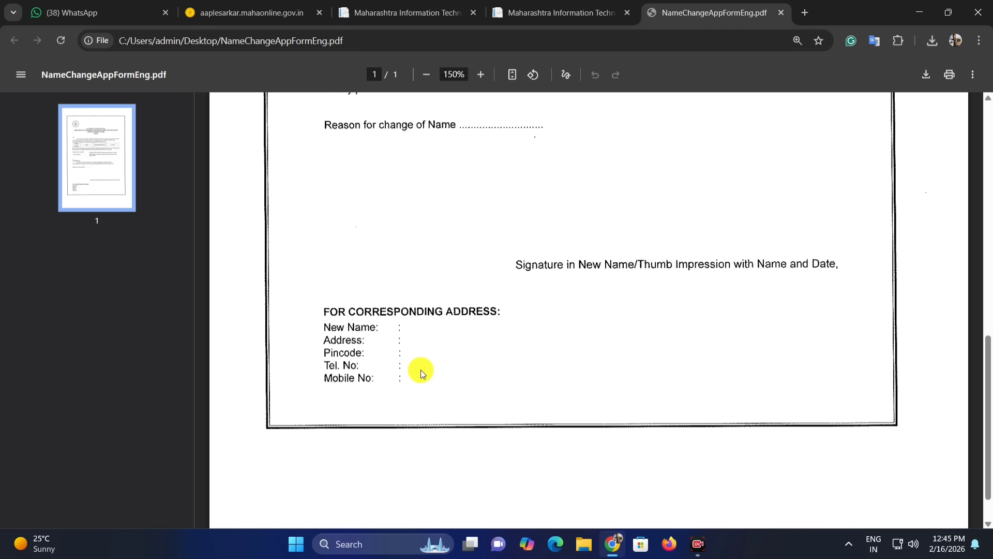
scroll(481, 376, up, 15)
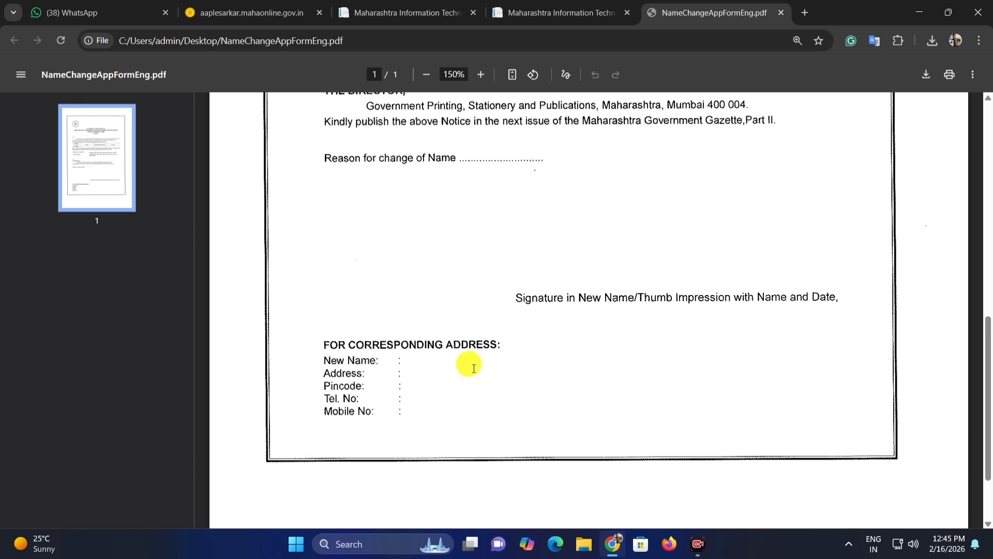
scroll(510, 310, down, 6)
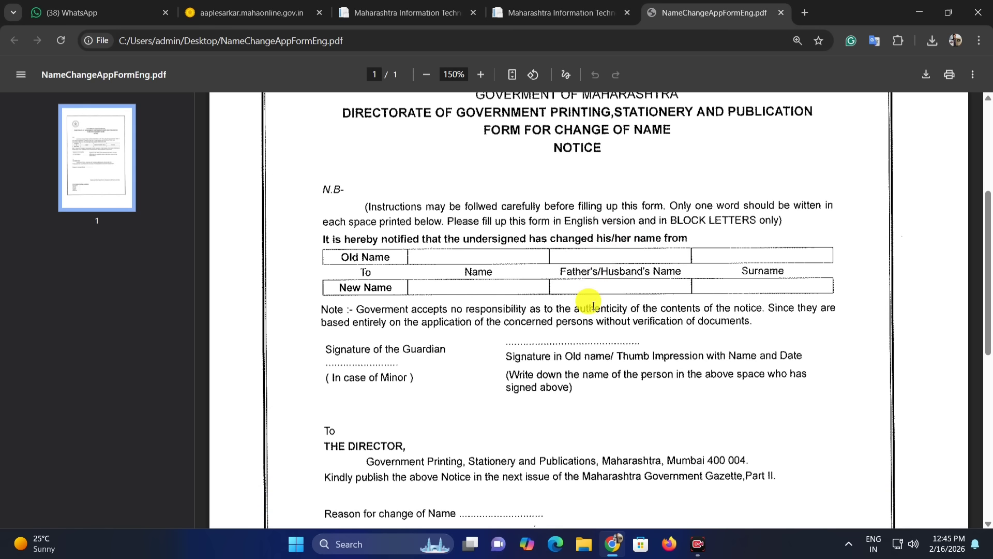
scroll(612, 337, up, 5)
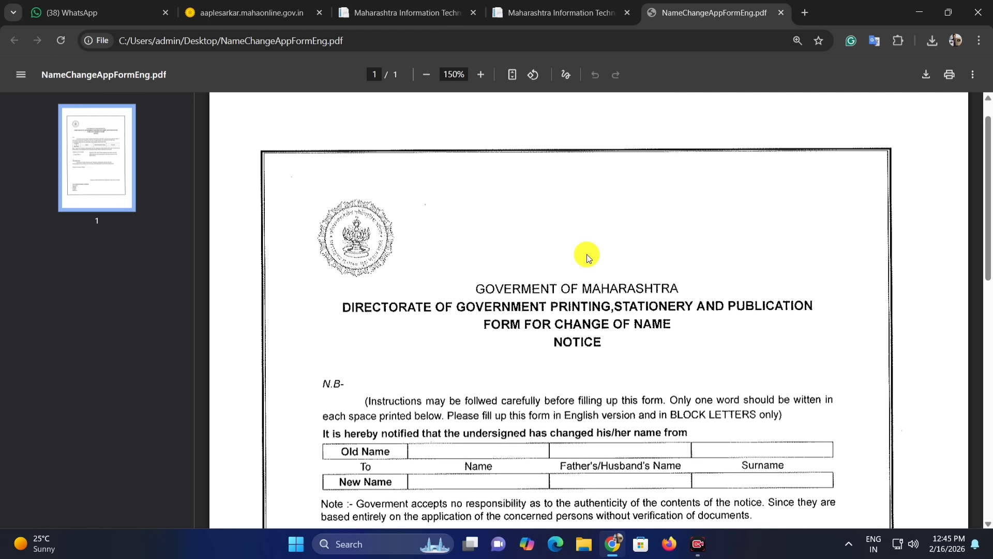
Step: Return to the gazette page, accept the above conditions and proceed to the application form
click(566, 4)
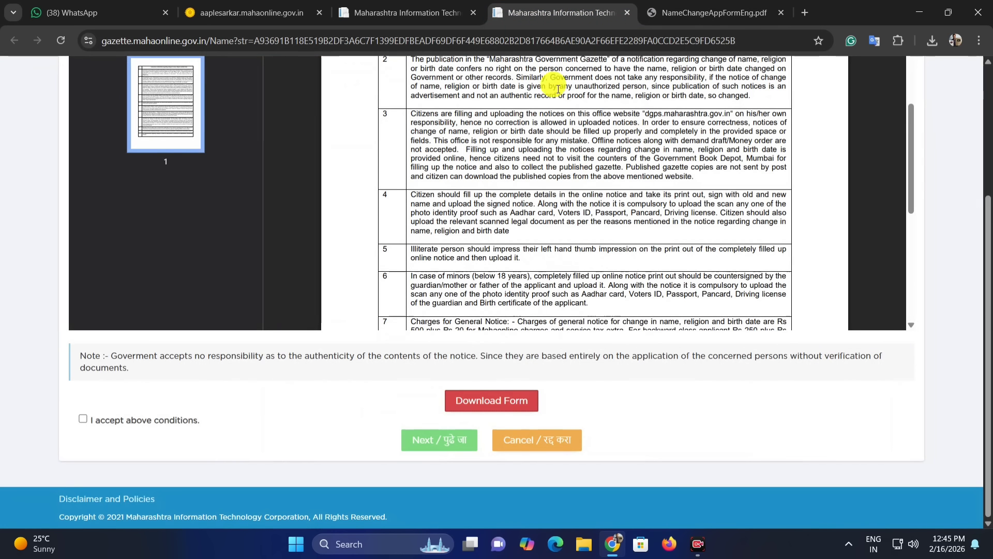
click(93, 421)
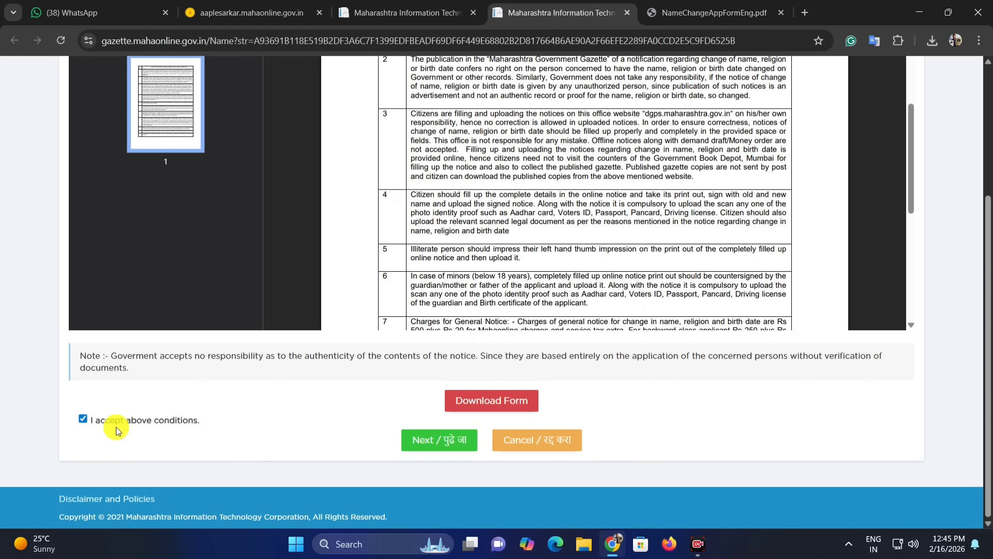
click(83, 419)
click(83, 419)
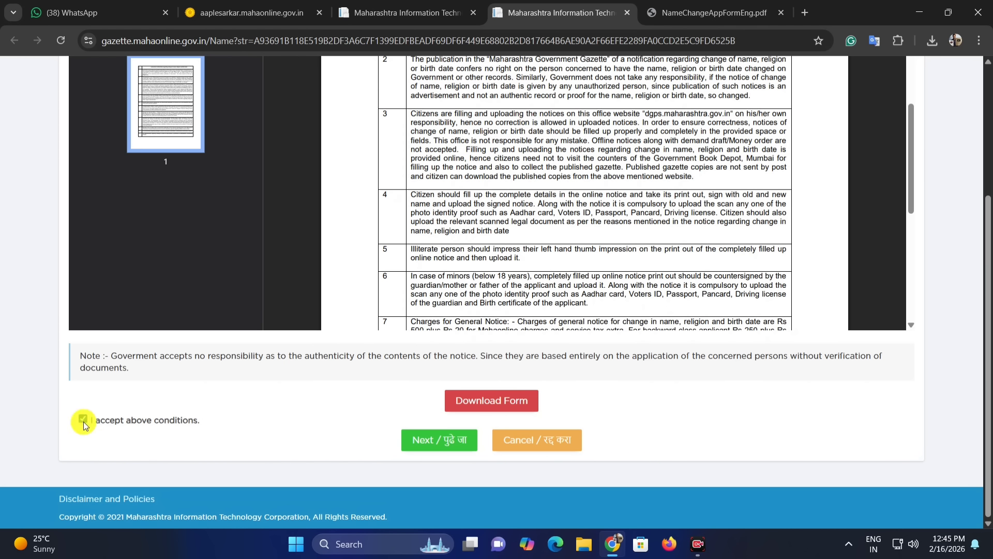
click(438, 442)
Step: Examine the application form's heading and the Applicant Details category options
click(553, 122)
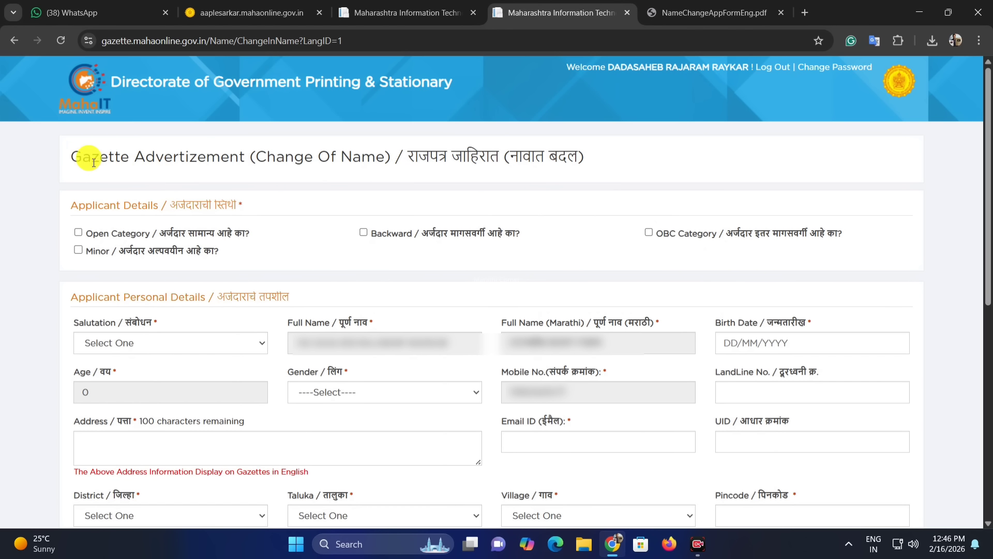
drag(83, 156, 220, 156)
click(304, 165)
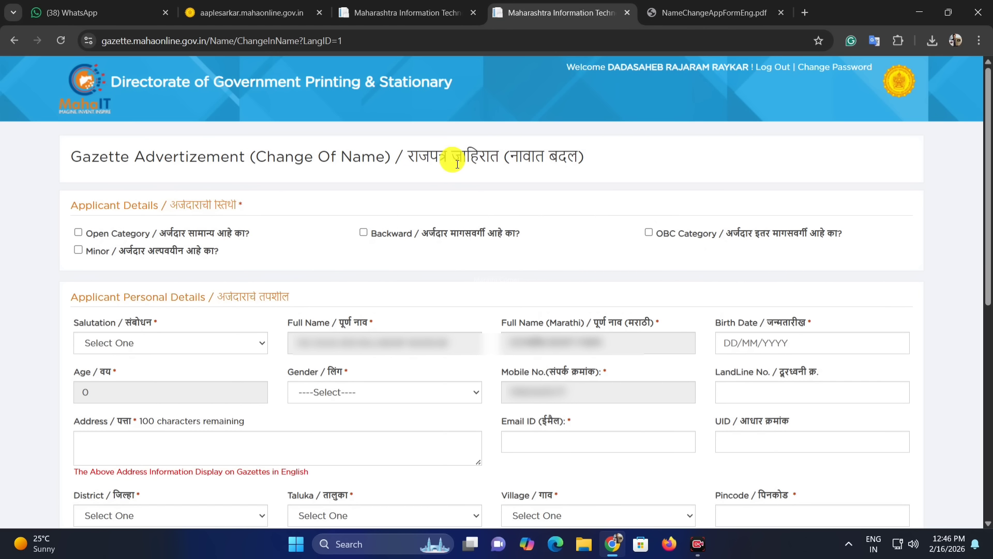
drag(430, 158, 478, 157)
drag(86, 204, 198, 202)
click(203, 234)
click(171, 237)
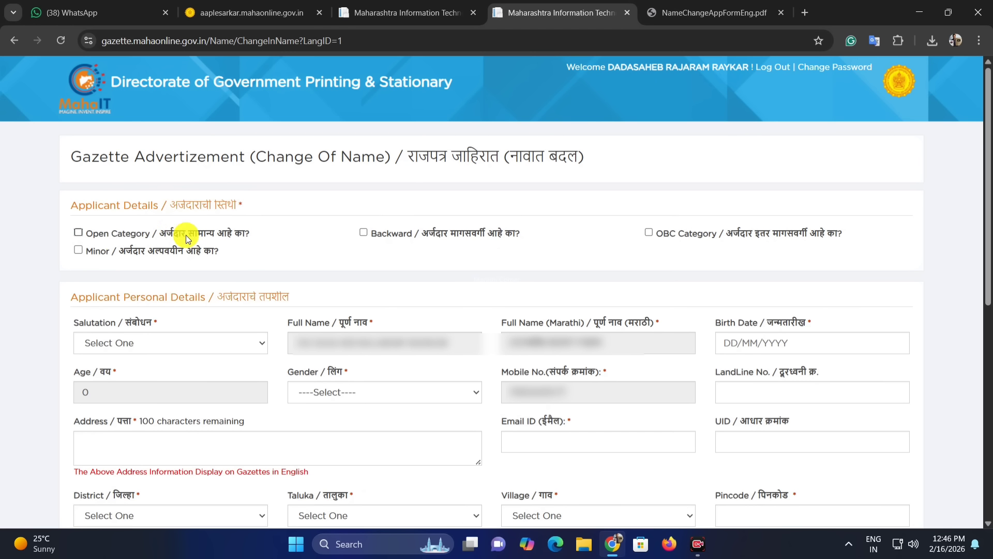
Step: Mark the applicant as Open Category in the Applicant Details section
click(79, 233)
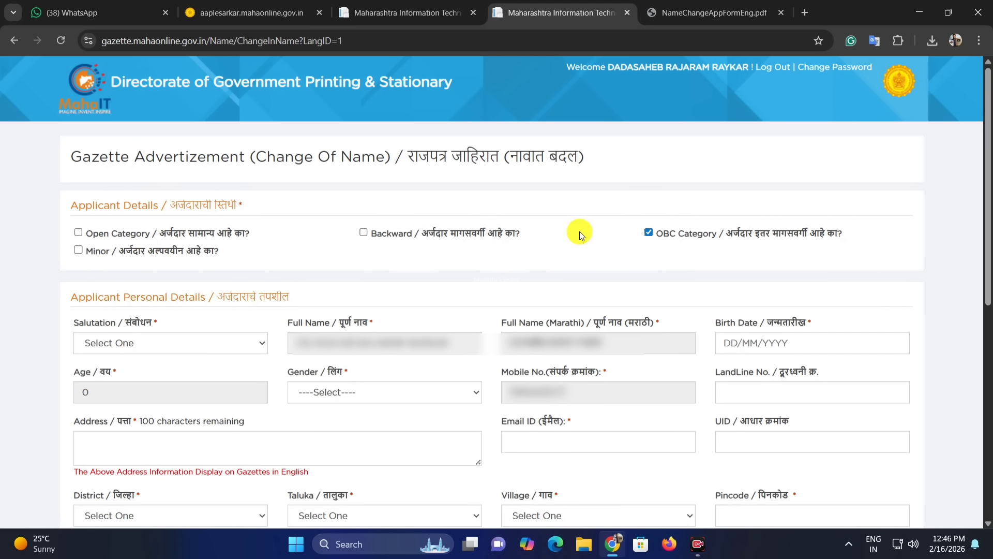
click(647, 233)
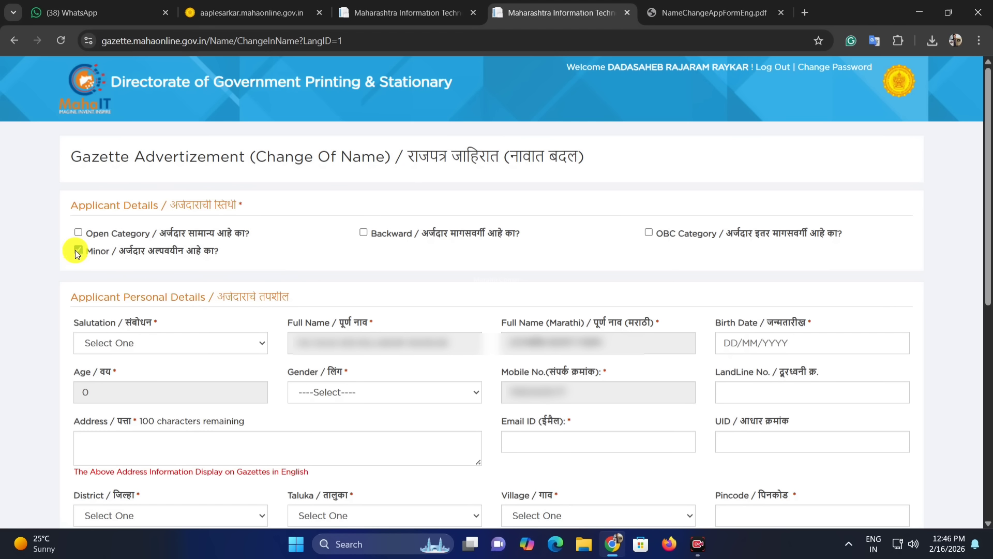
click(78, 251)
click(79, 233)
drag(18, 296, 235, 297)
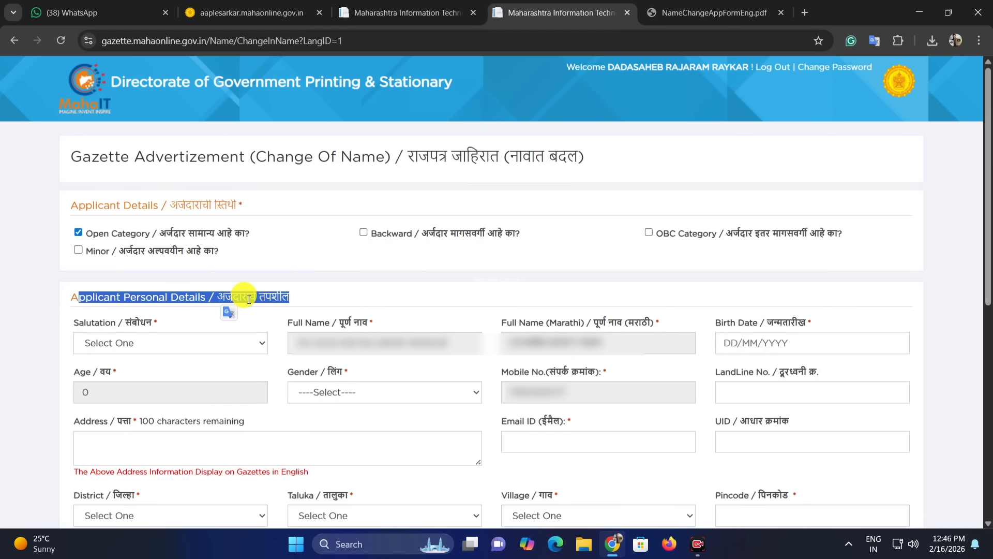
Step: Set the applicant's salutation to Shri in the Applicant Personal Details section
click(156, 333)
click(120, 341)
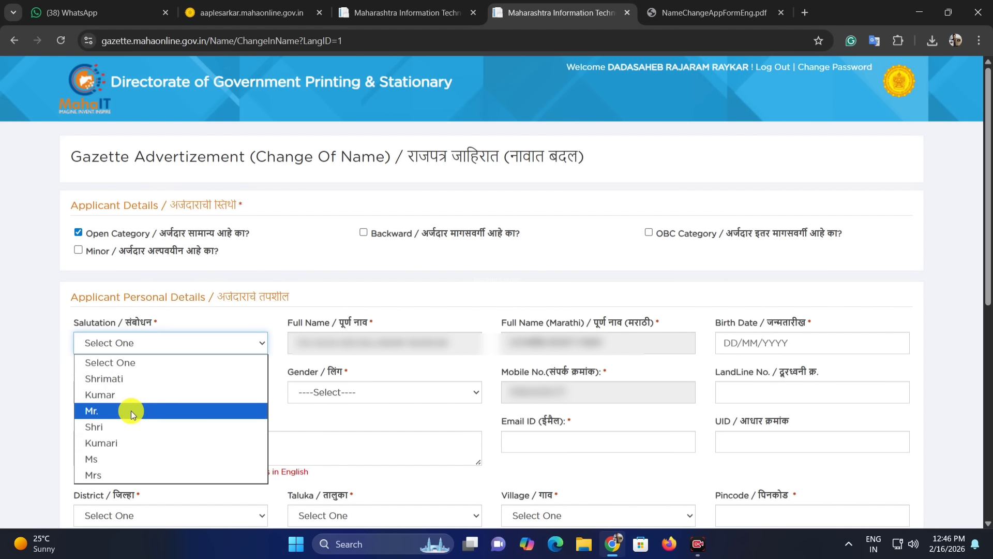
click(128, 427)
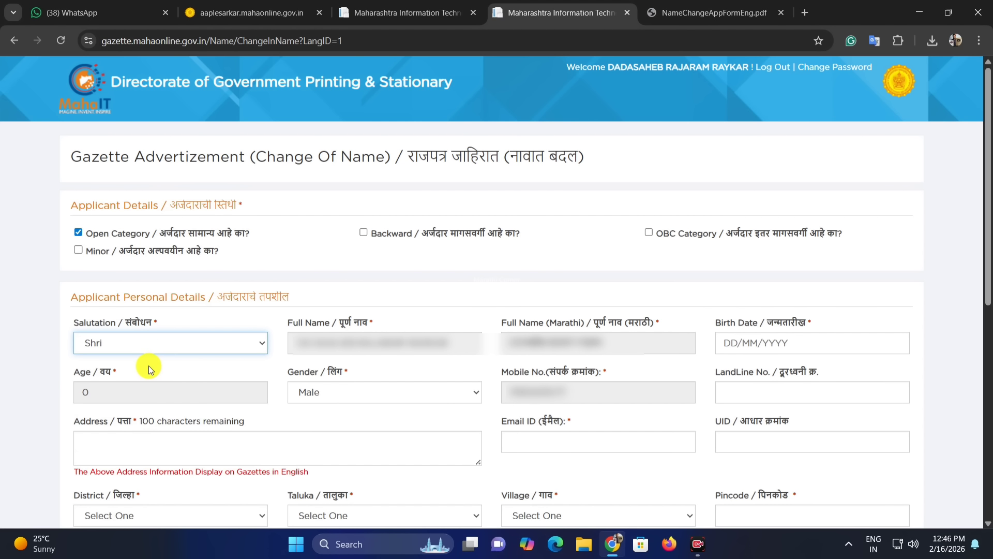
click(185, 346)
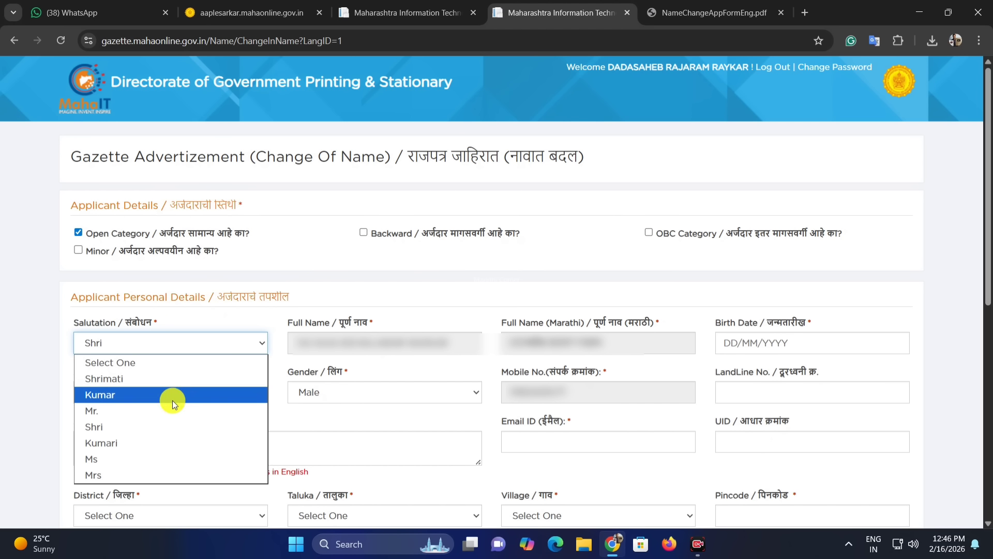
click(290, 324)
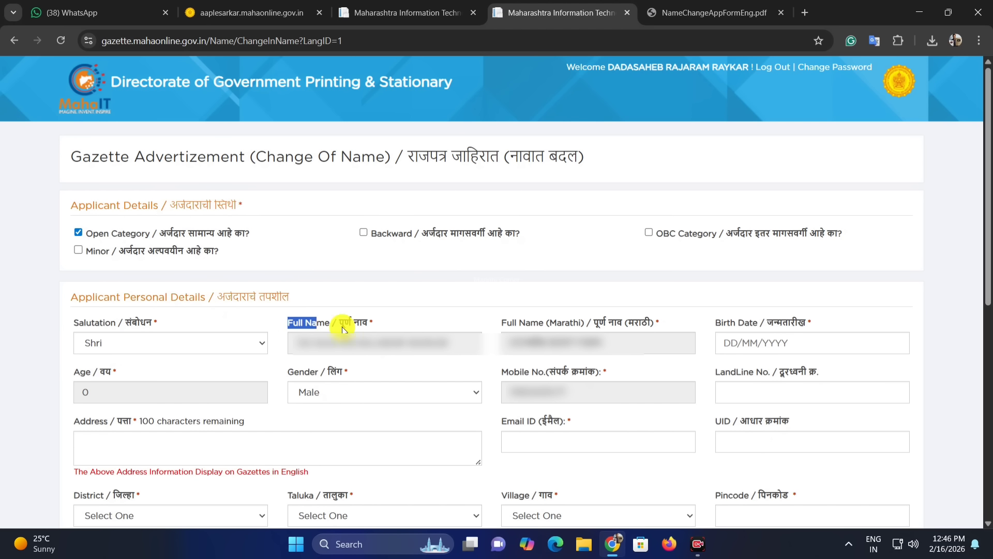
Step: Examine the full name, birth date, age, gender, mobile and landline fields of the personal details
drag(343, 329, 395, 342)
click(401, 340)
click(532, 325)
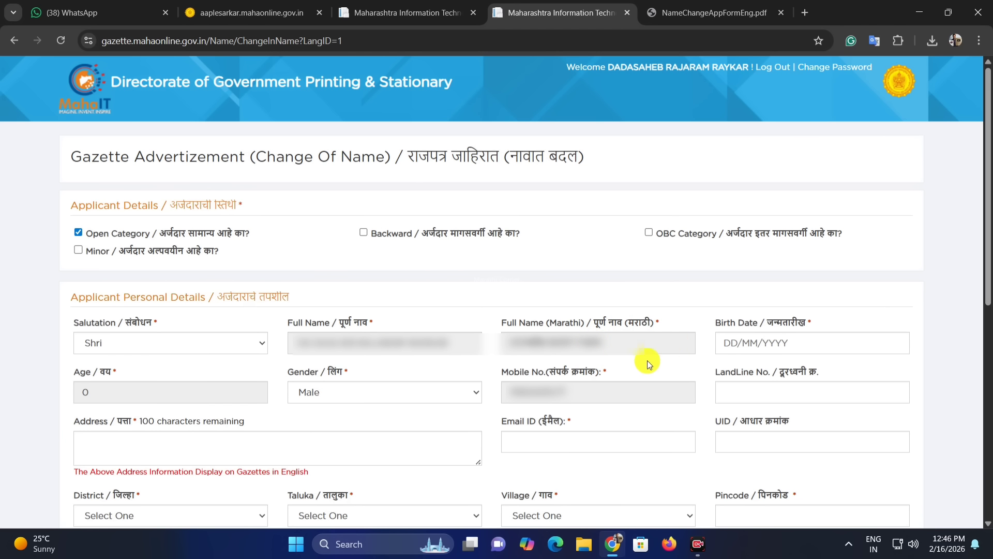
drag(725, 325, 786, 326)
click(716, 322)
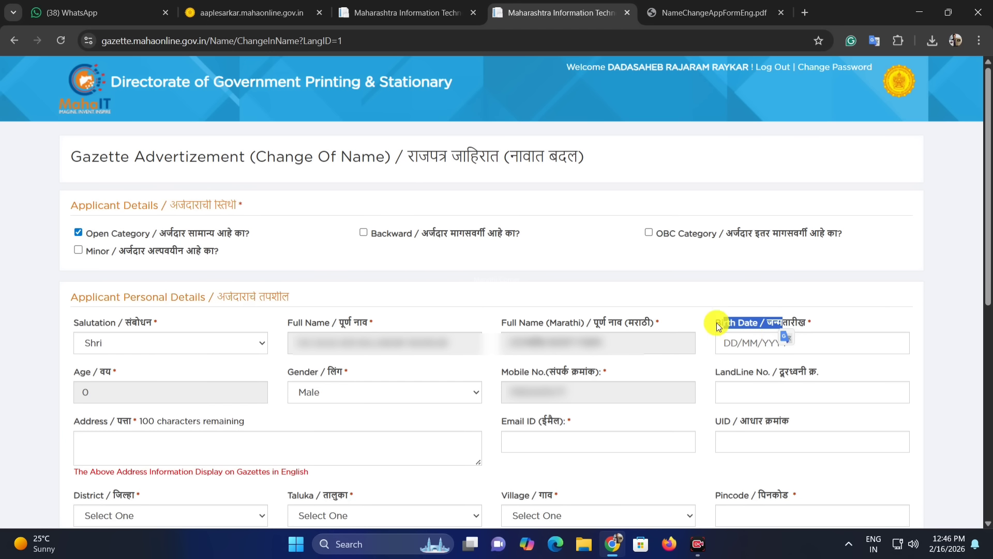
click(709, 306)
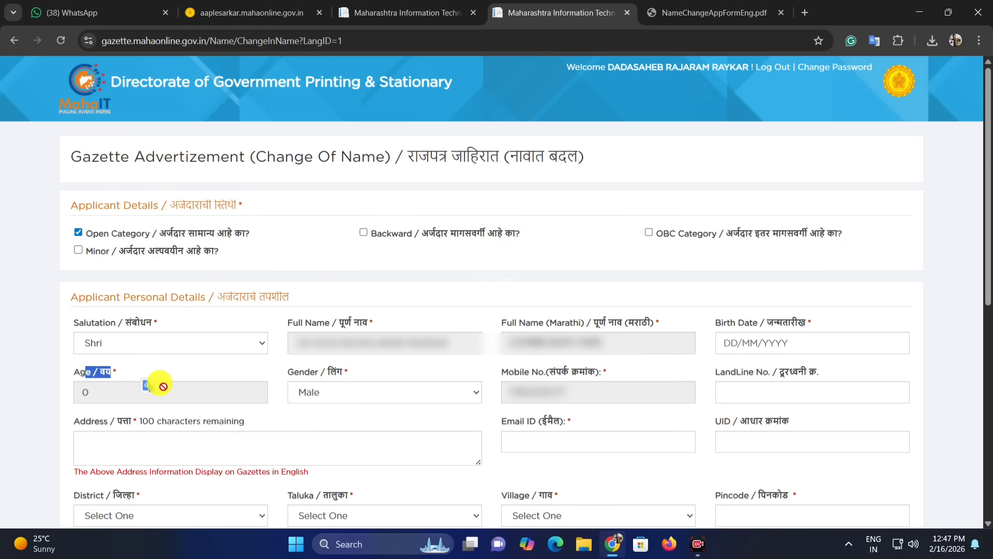
click(232, 368)
click(343, 394)
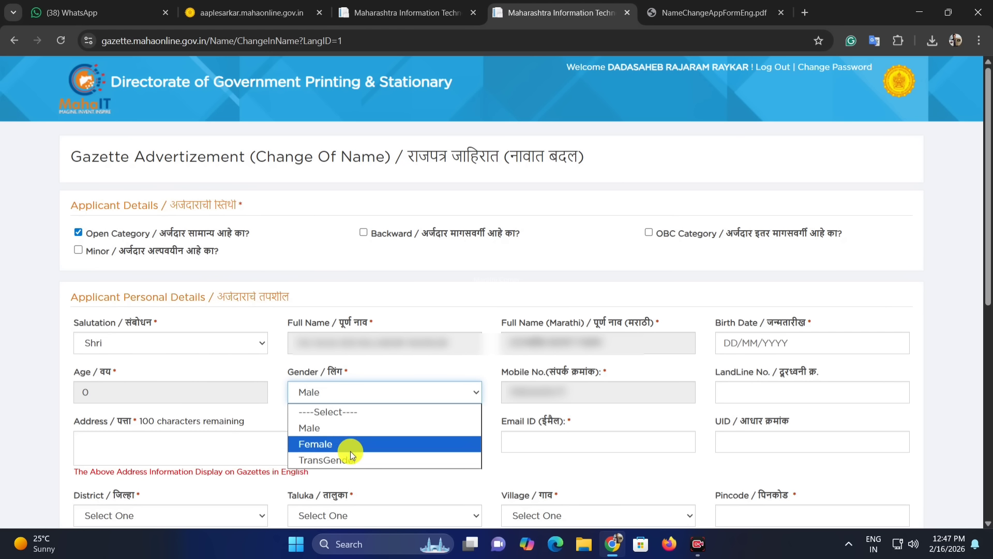
click(490, 425)
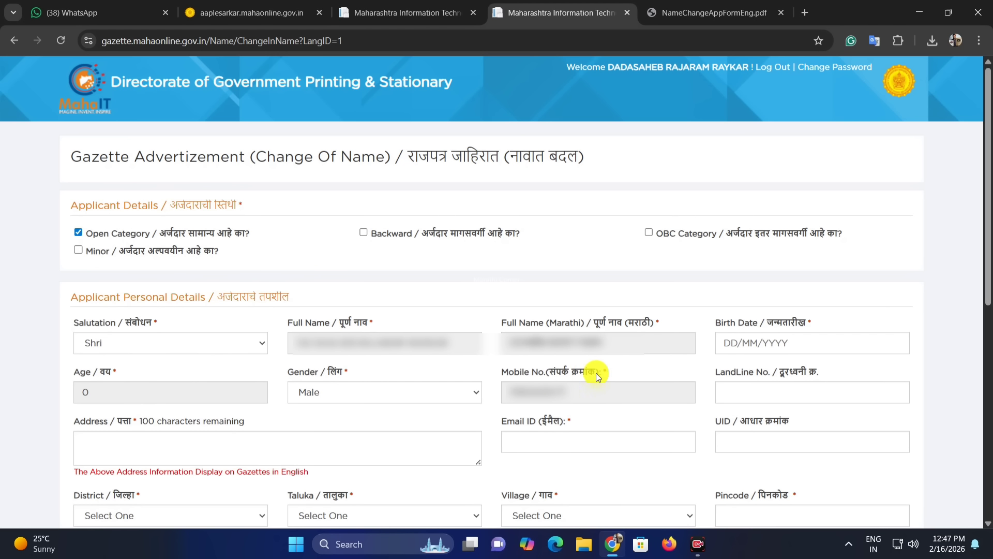
click(776, 388)
click(210, 412)
Step: Examine the address, email ID and UID fields of the personal details
click(161, 445)
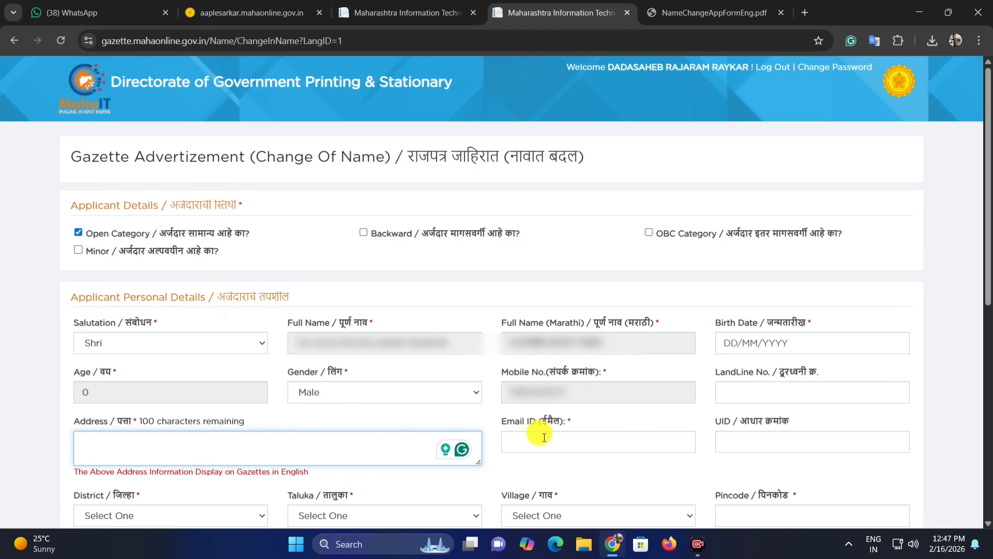
drag(509, 420, 589, 422)
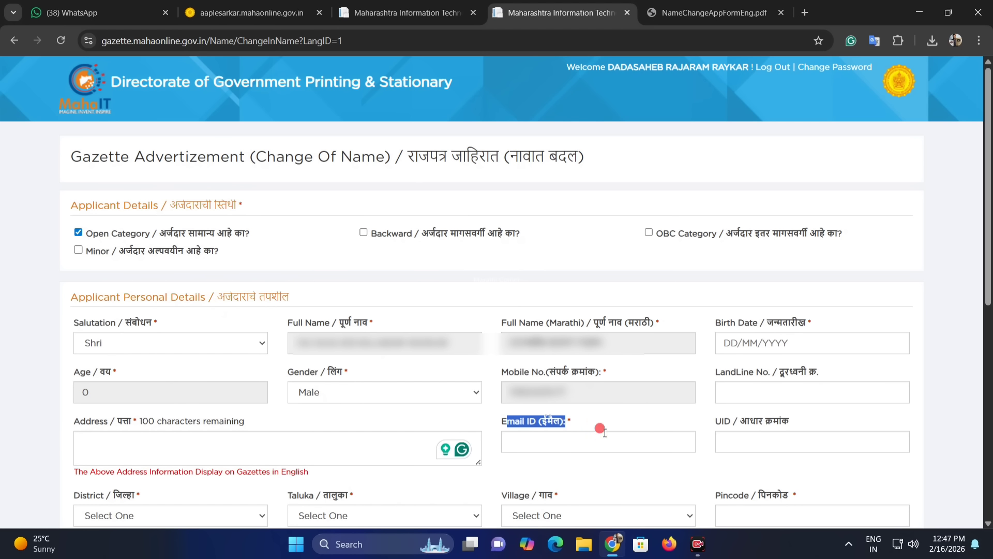
click(594, 437)
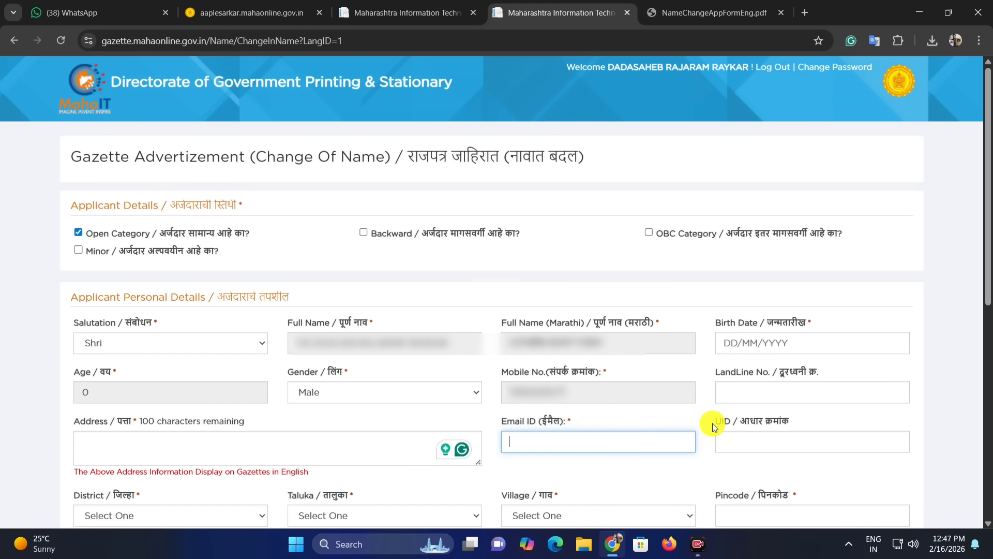
drag(716, 426, 804, 425)
click(764, 438)
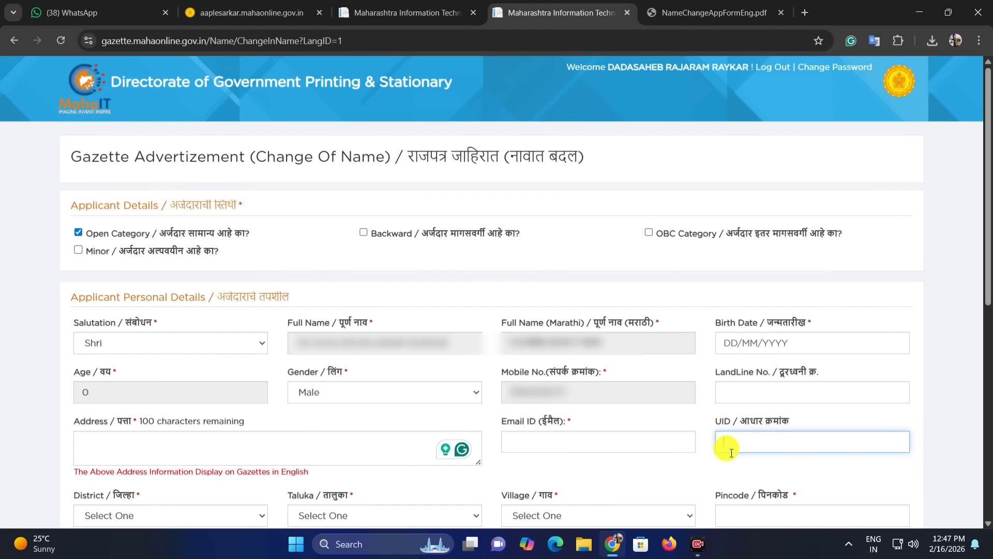
click(713, 461)
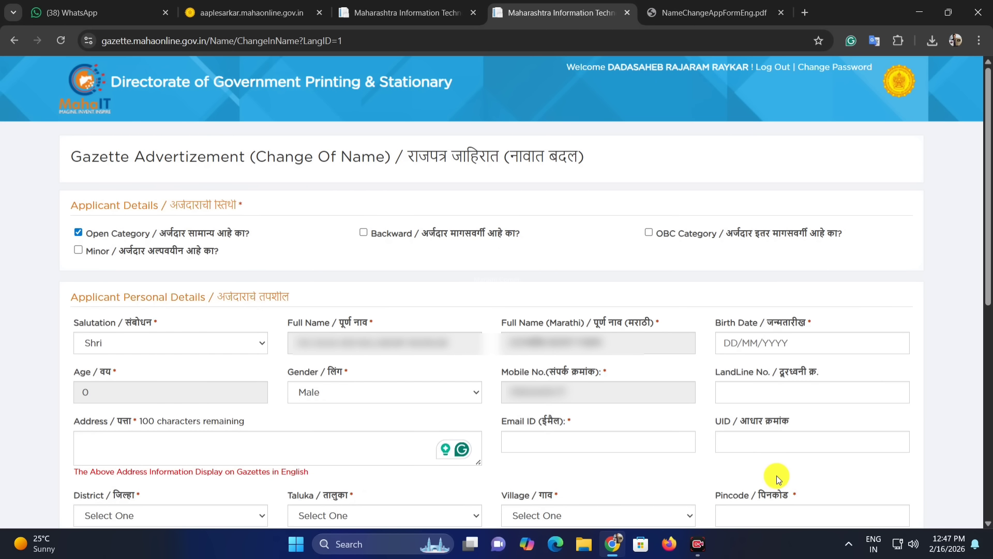
Step: Select Satara as the applicant's district
scroll(673, 424, down, 8)
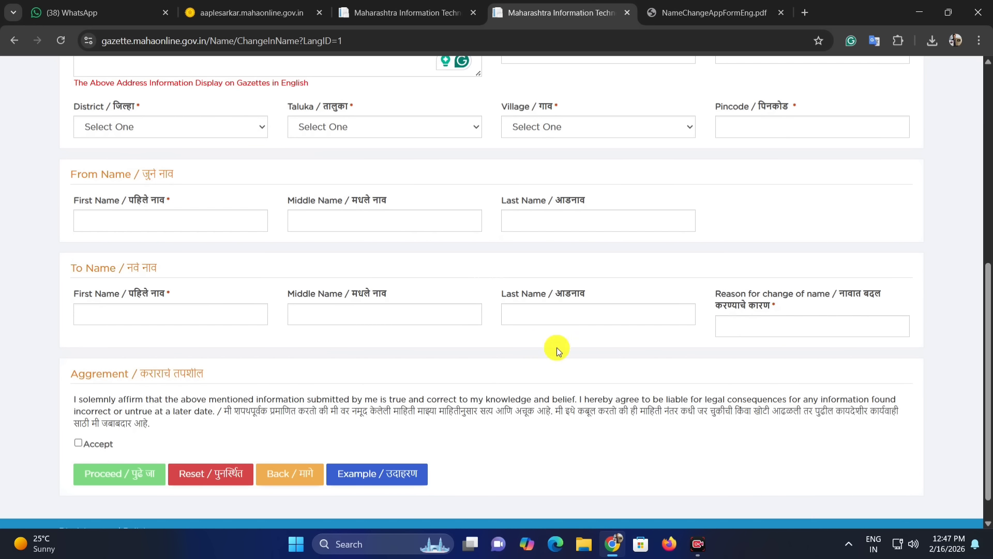
scroll(555, 348, down, 1)
click(107, 100)
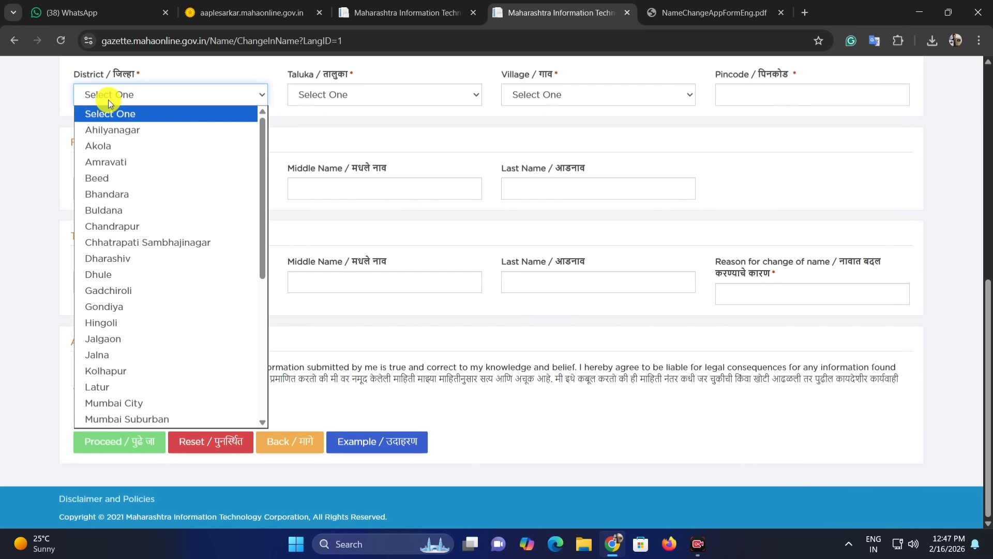
scroll(169, 277, down, 3)
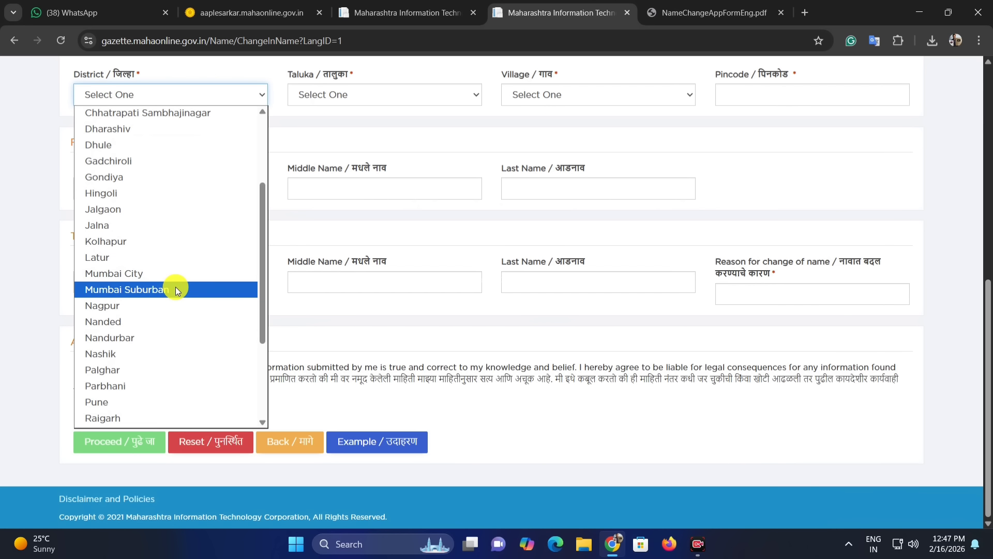
text(sat)
key(Return)
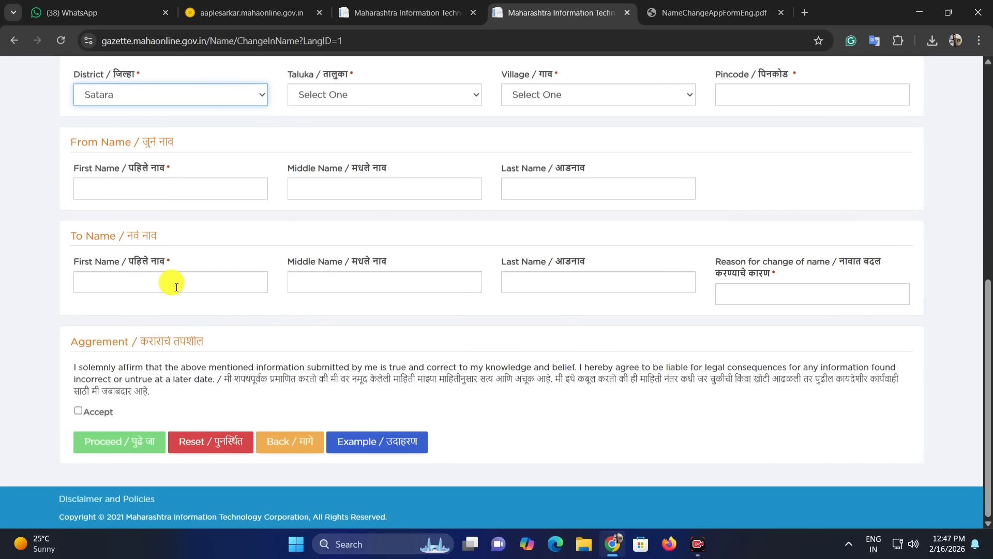
Step: Select Phaltan as the taluka and open the village choices beside it
click(332, 91)
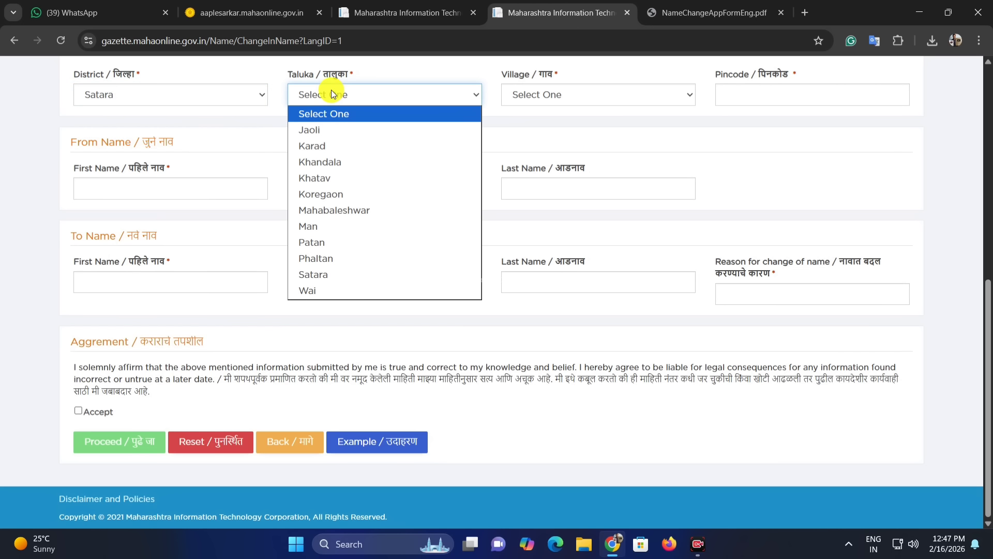
click(348, 258)
click(575, 99)
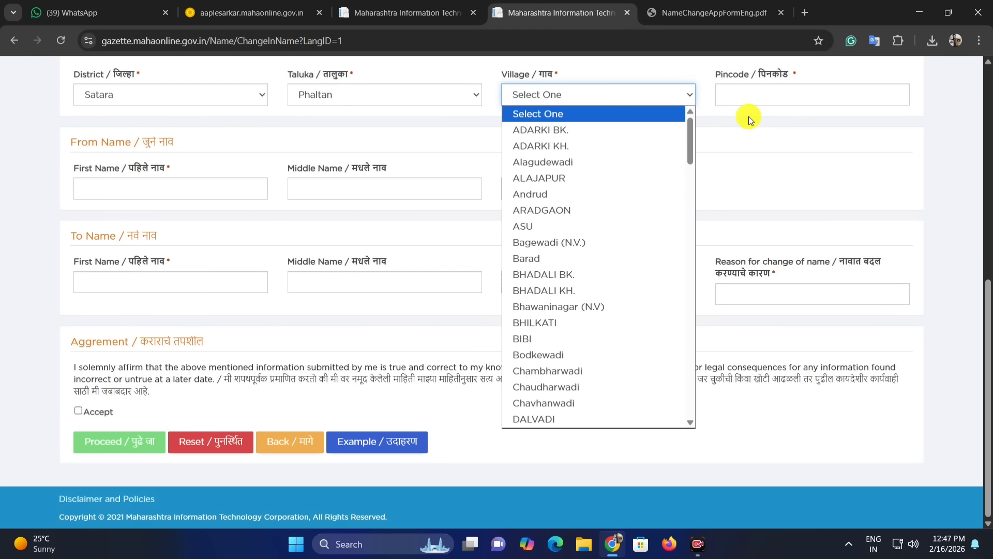
click(732, 87)
drag(728, 76, 748, 76)
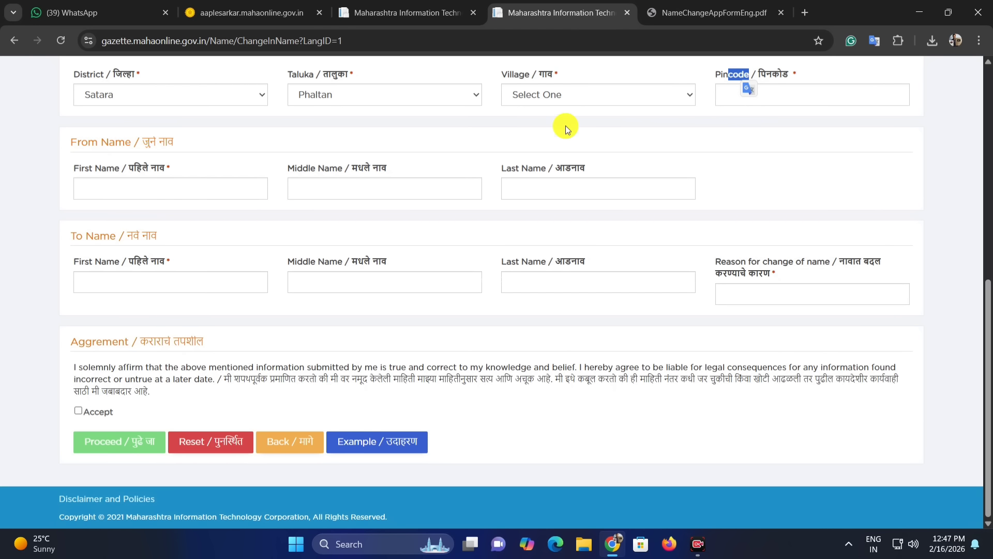
Step: Examine the old name, new name and reason-for-change fields of the application
drag(99, 141, 132, 142)
click(163, 139)
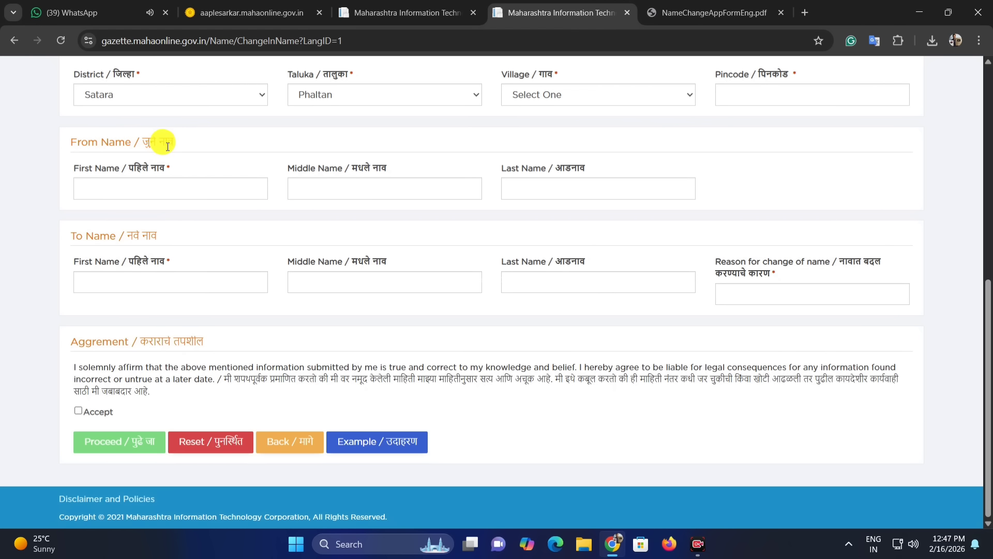
click(140, 187)
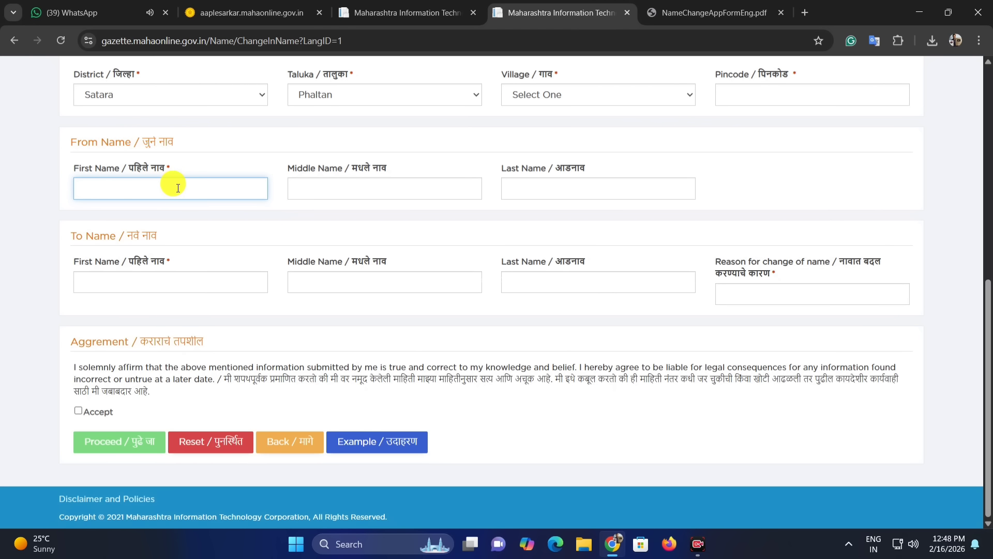
click(327, 185)
click(533, 190)
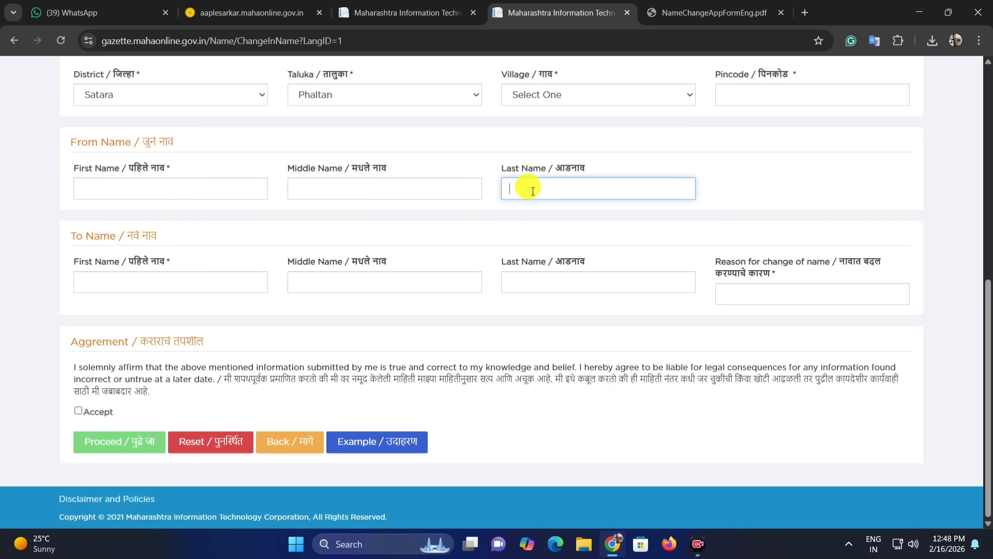
click(113, 284)
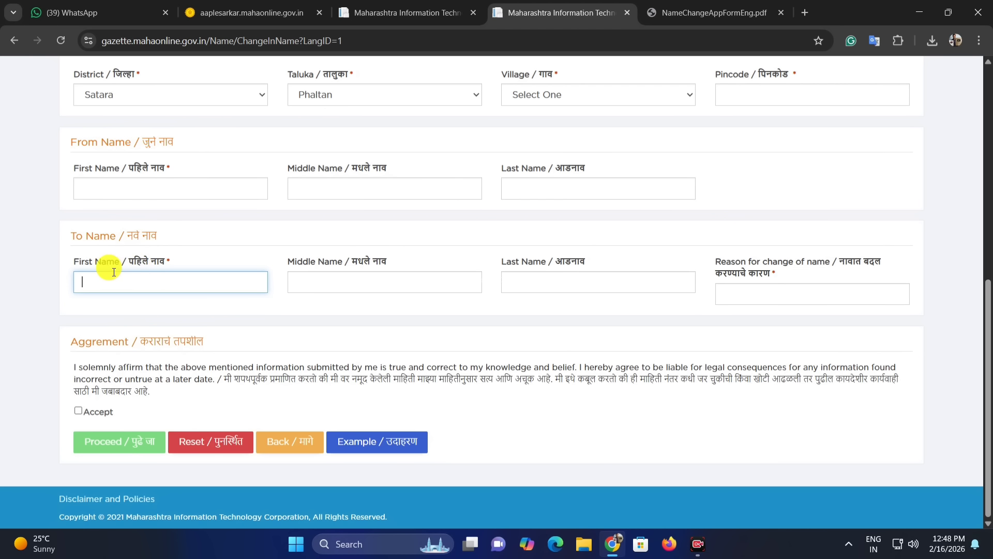
click(326, 277)
click(535, 280)
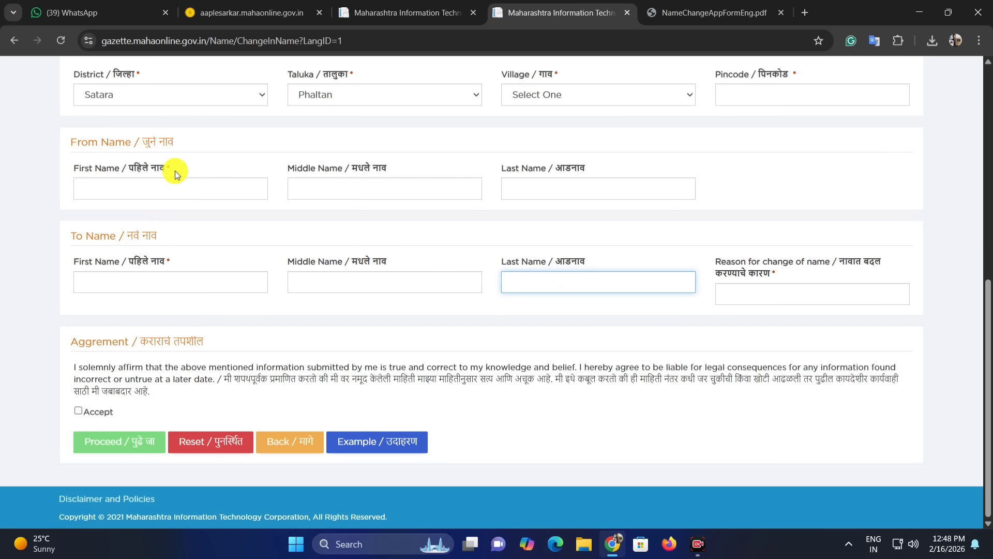
drag(716, 261, 843, 267)
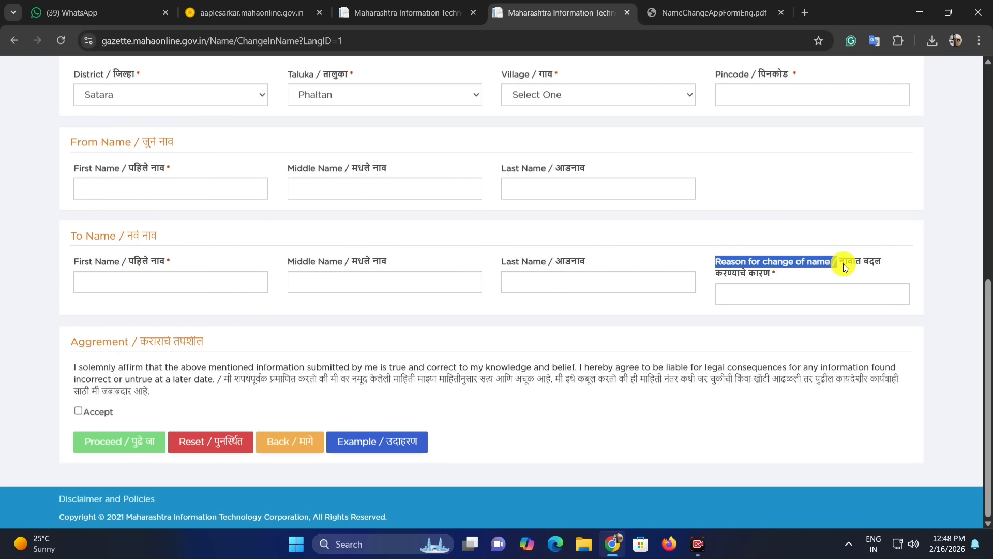
click(765, 291)
Step: Check the reason-for-change line in the downloaded name change form, then return to the application tab
click(714, 12)
scroll(525, 262, down, 6)
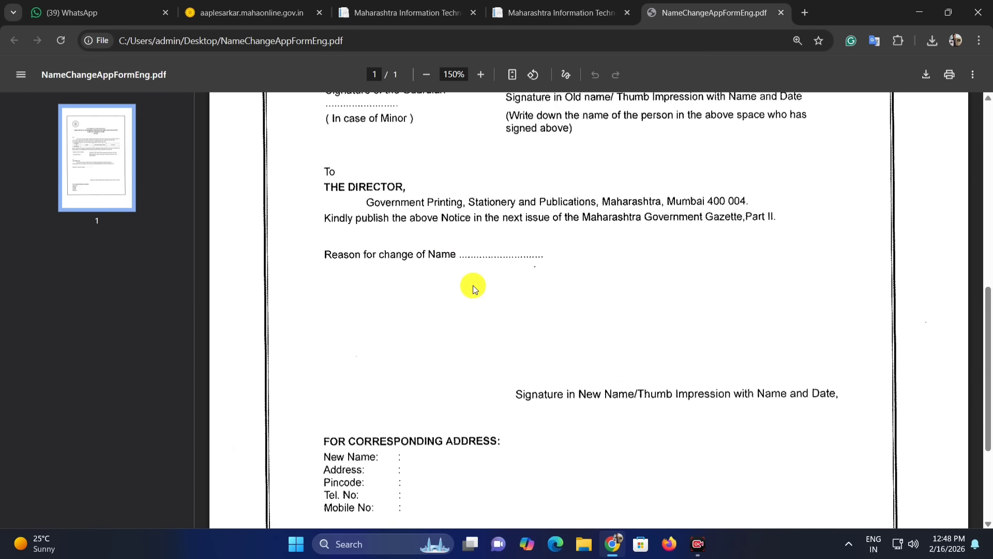
drag(372, 255, 503, 257)
click(537, 253)
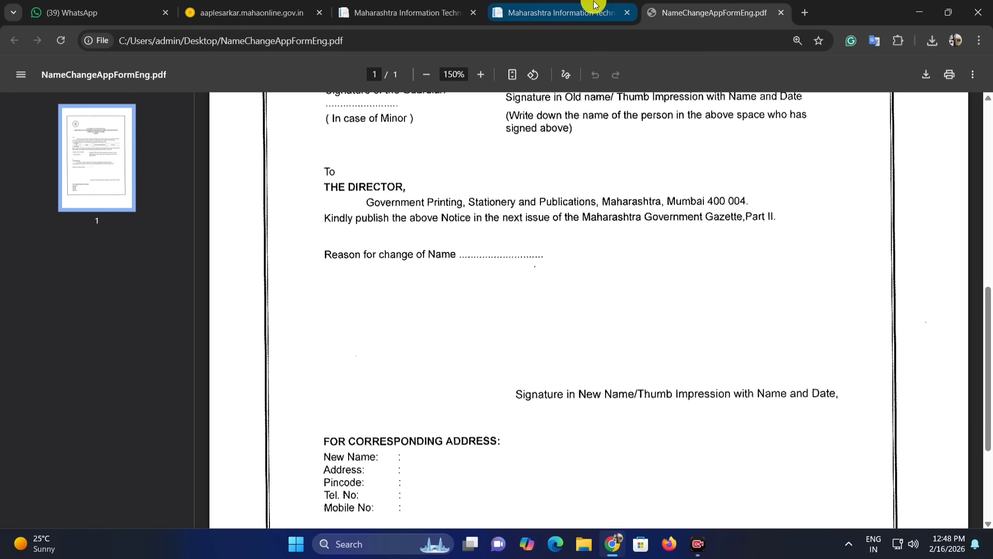
click(561, 12)
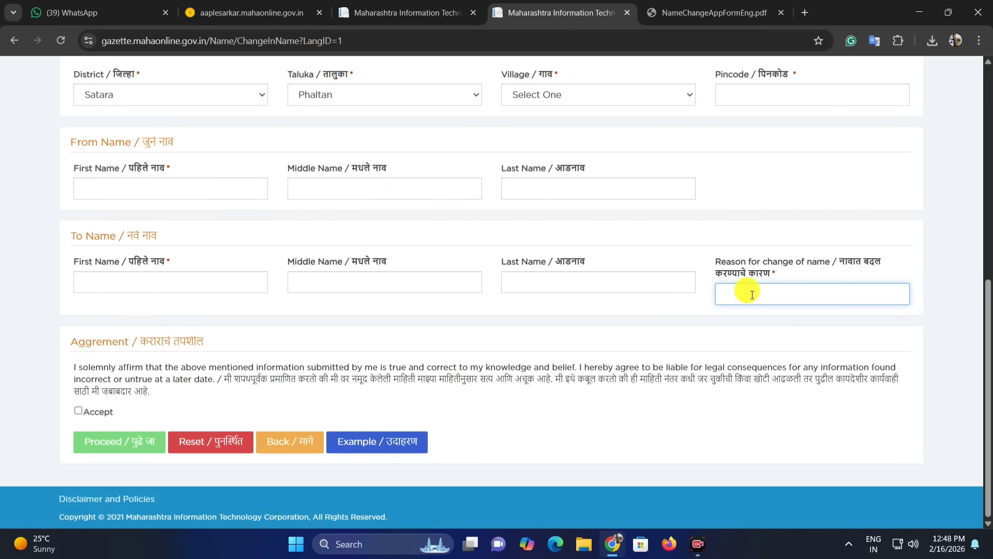
Step: Accept the agreement declaration and confirm the gazette details summary
click(698, 302)
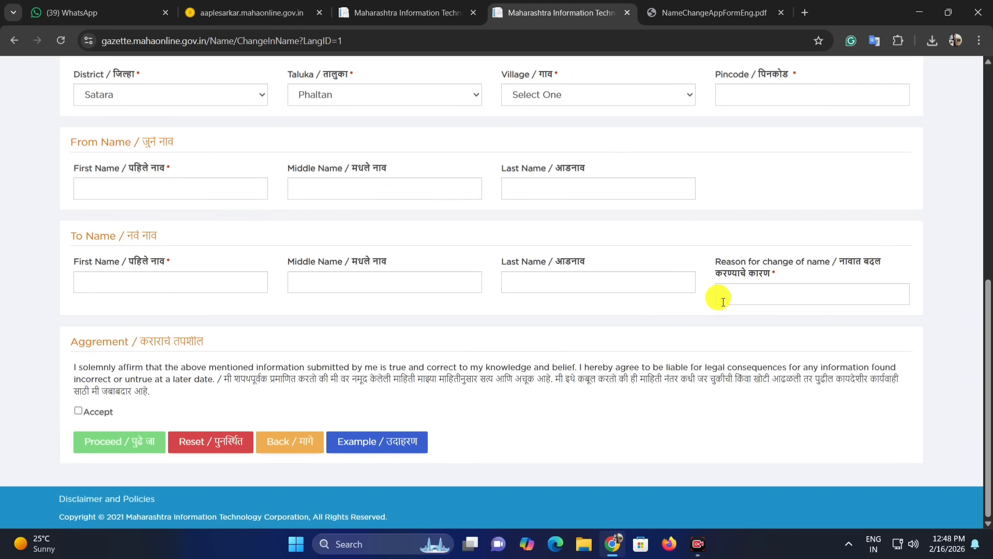
click(79, 411)
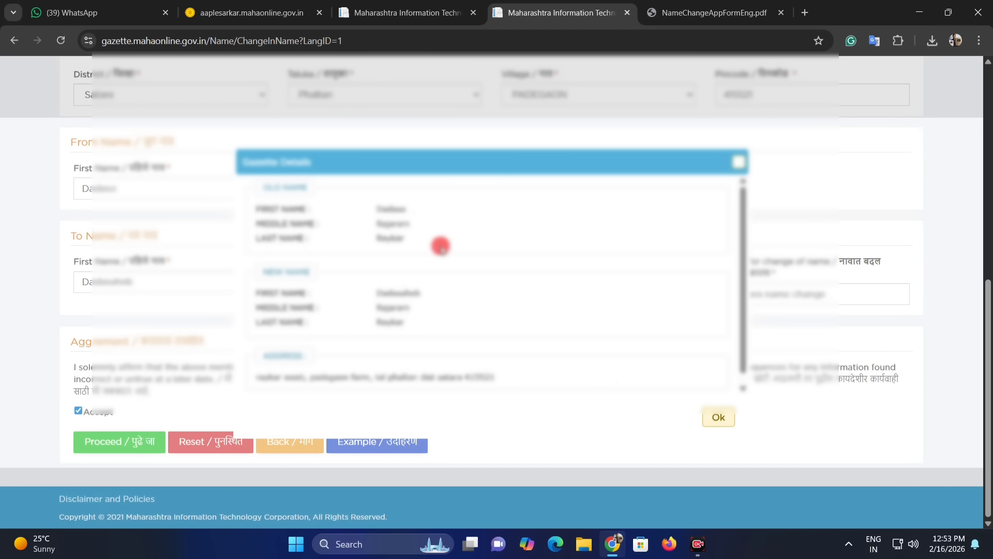
scroll(403, 318, down, 1)
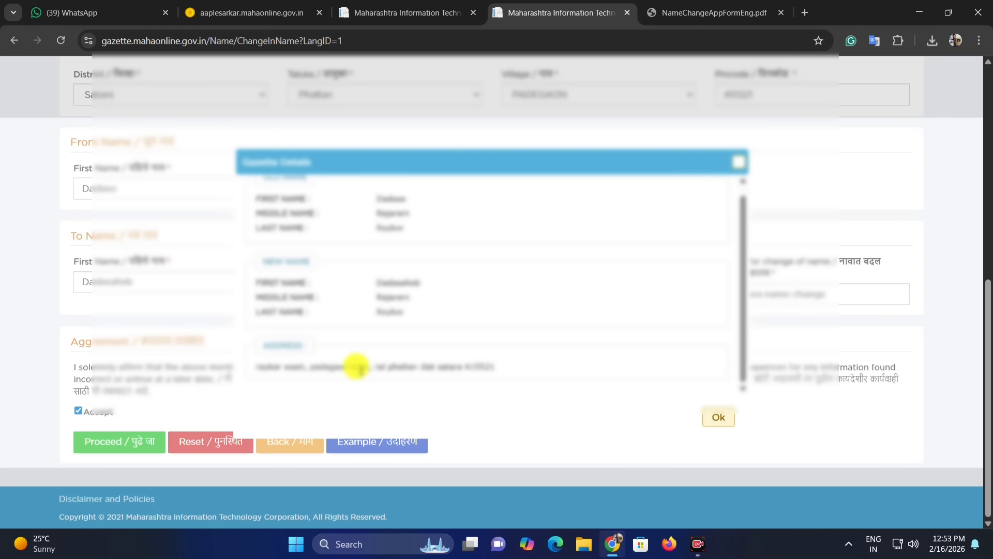
click(714, 417)
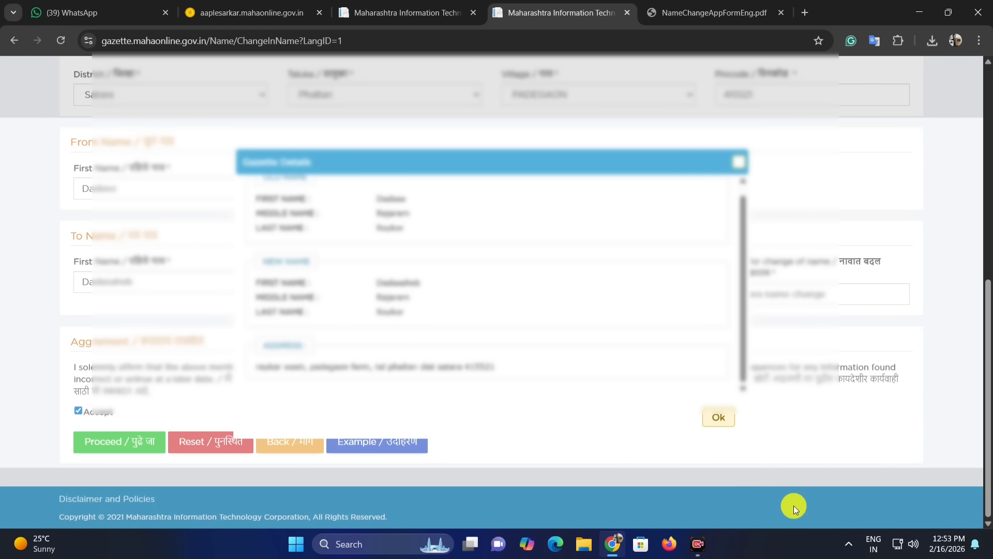
click(718, 419)
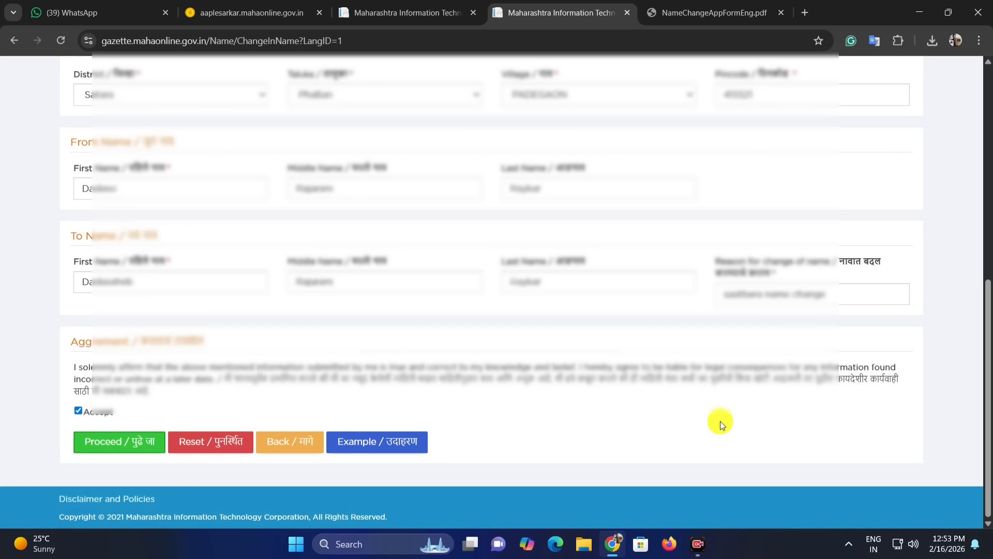
Step: Proceed from the application form to the document upload page
click(122, 443)
scroll(449, 187, down, 1)
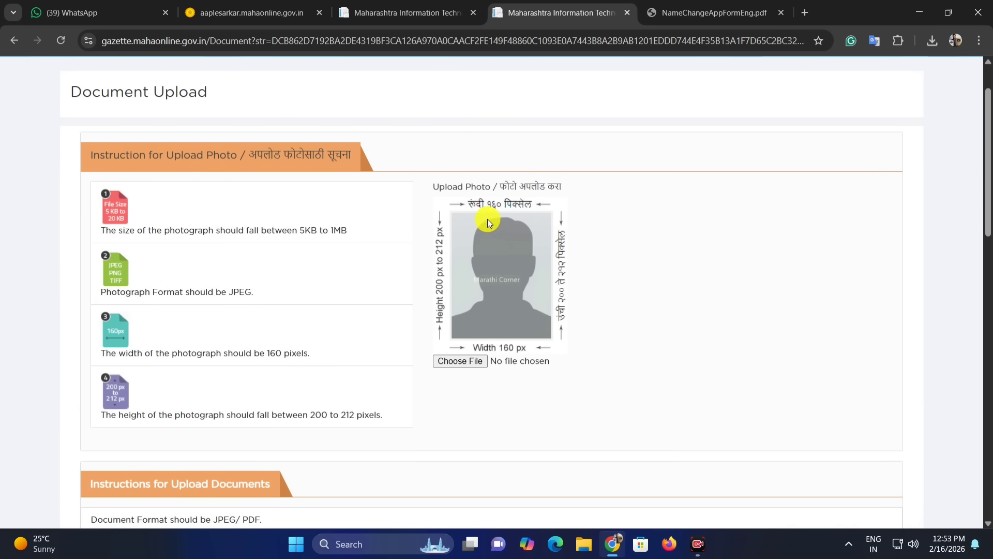
Step: Examine the photo upload instructions and the document proof sections on the Document Upload page
scroll(489, 201, down, 1)
scroll(499, 196, up, 2)
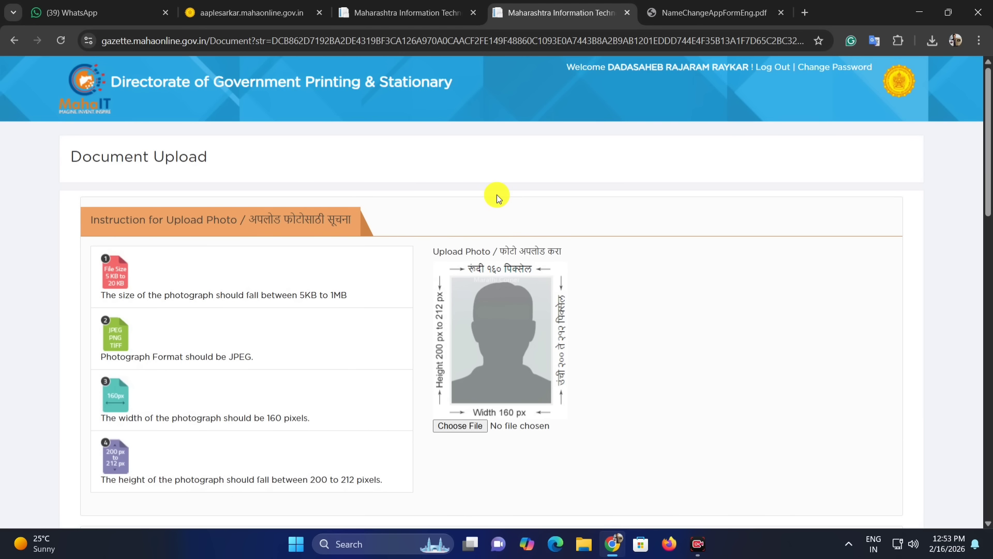
scroll(527, 216, down, 2)
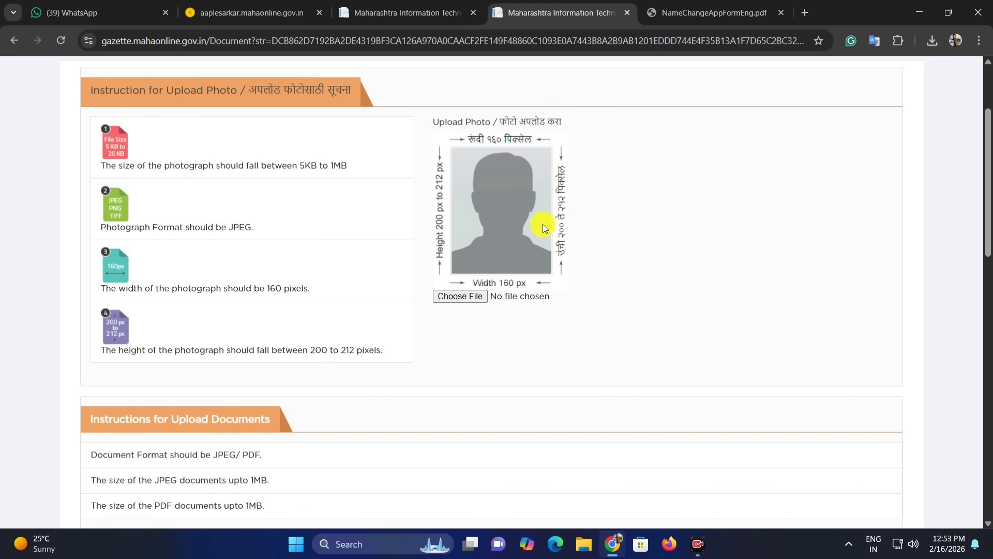
scroll(541, 223, down, 10)
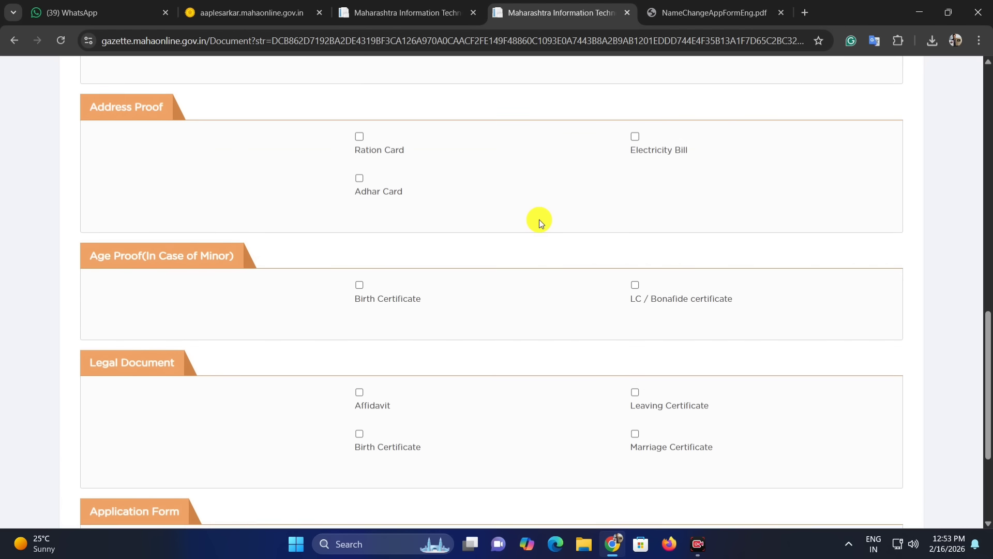
scroll(539, 219, up, 11)
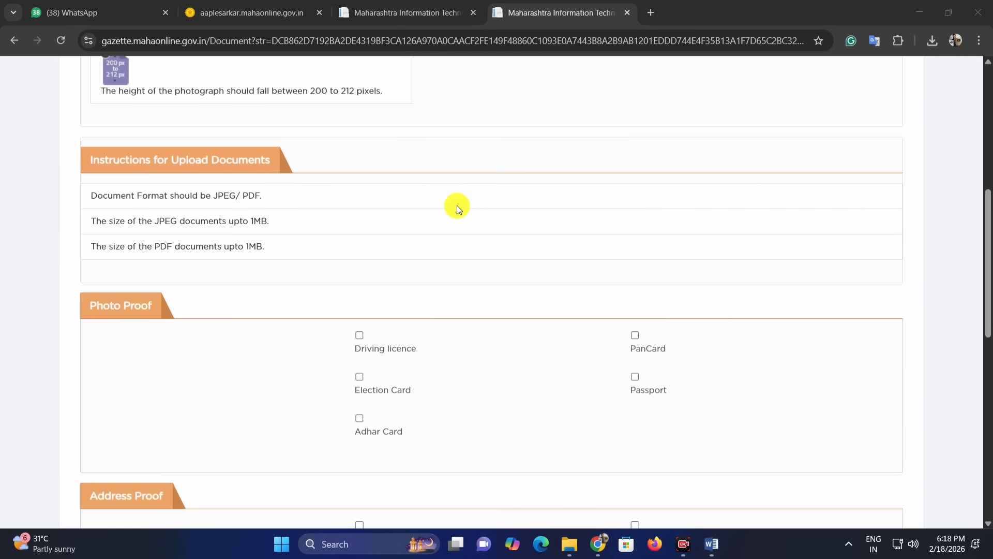
scroll(457, 206, down, 9)
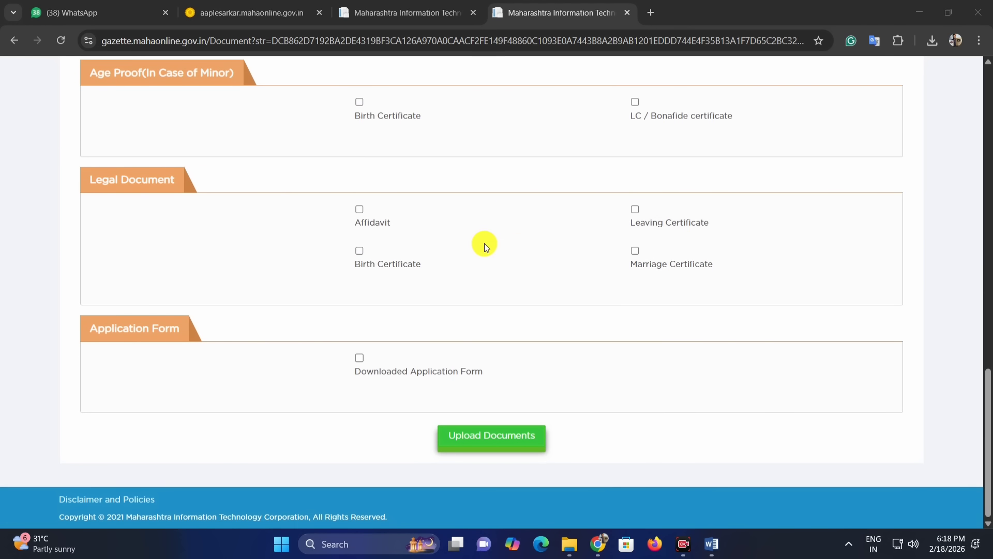
scroll(484, 243, up, 5)
scroll(504, 250, up, 8)
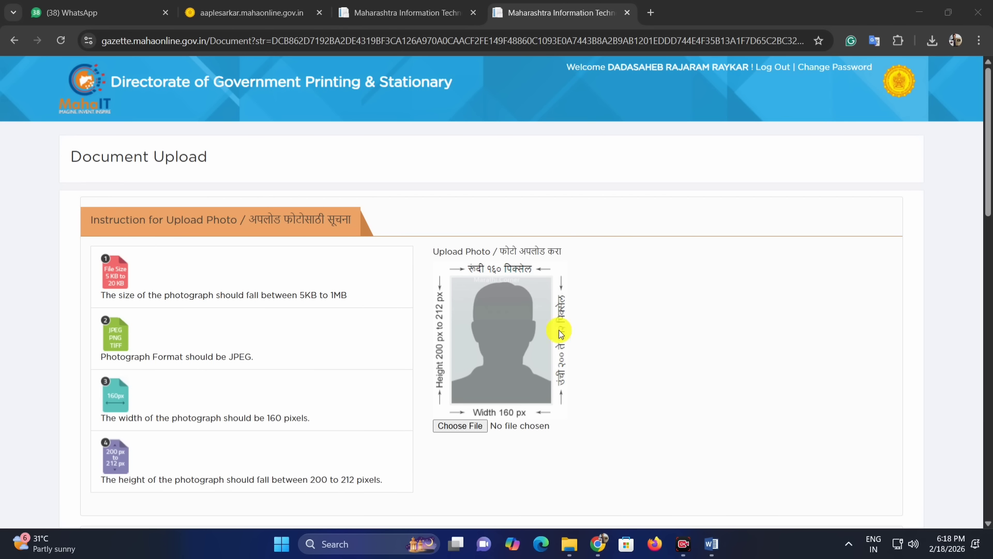
scroll(518, 295, down, 1)
drag(433, 187, 557, 184)
click(554, 185)
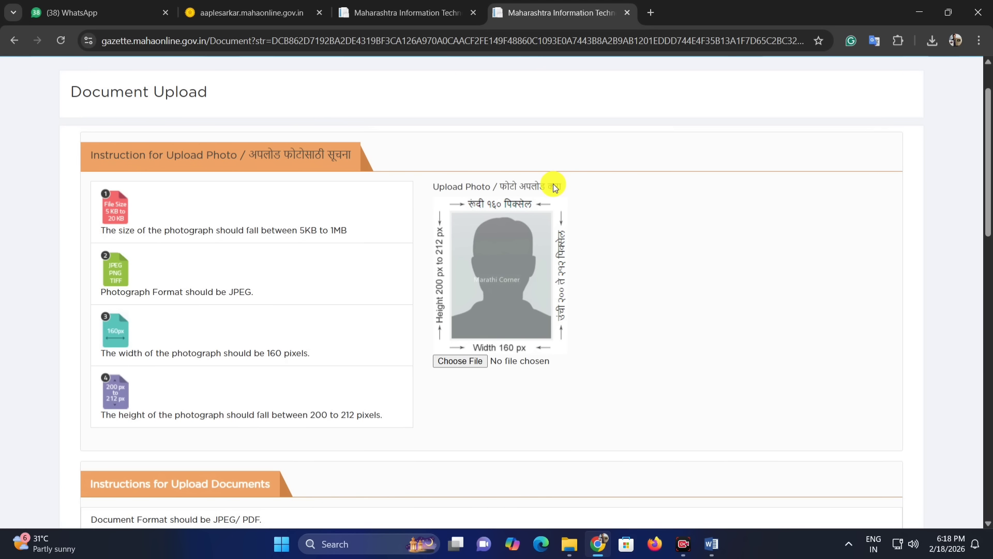
scroll(471, 196, down, 1)
scroll(460, 212, up, 1)
drag(439, 260, 442, 260)
Step: Open the Image Pixel Online resizer in a new tab and set the loaded photo to 160 x 200 pixels
click(651, 12)
click(896, 64)
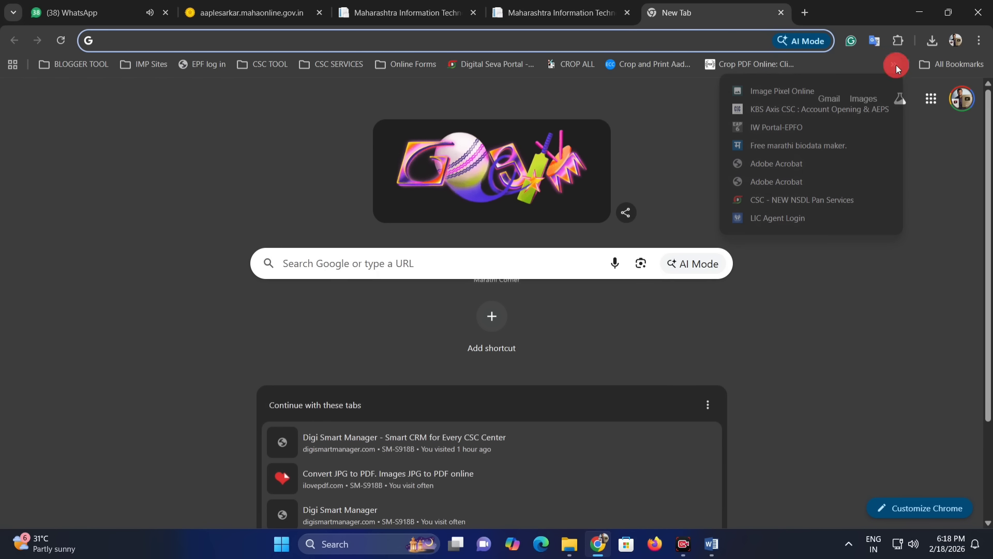
click(781, 91)
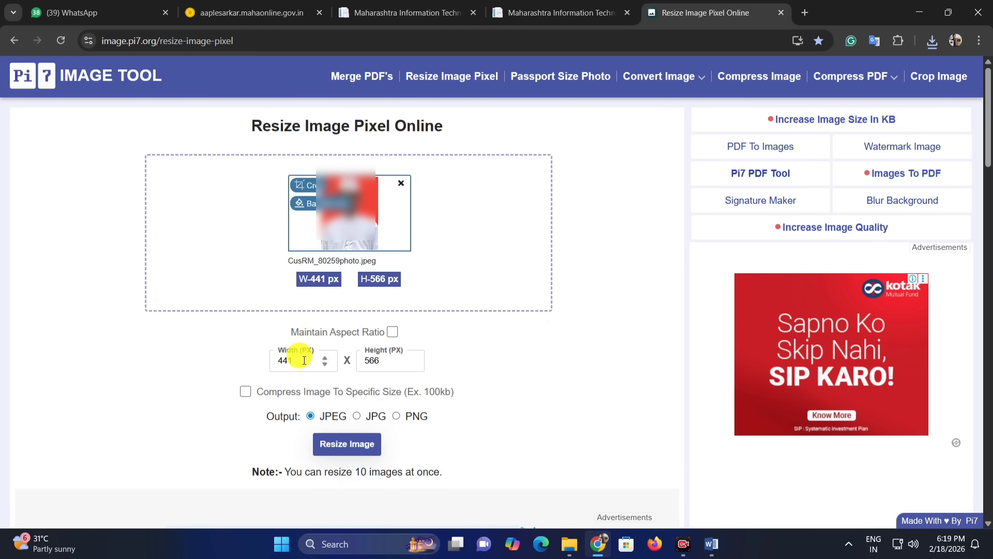
drag(297, 361, 273, 360)
text(160)
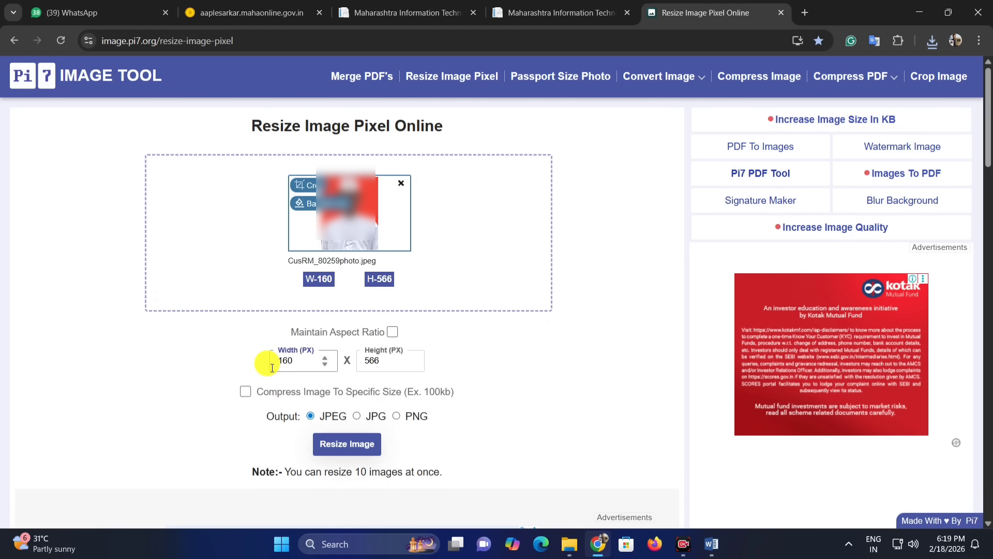
drag(379, 360, 362, 360)
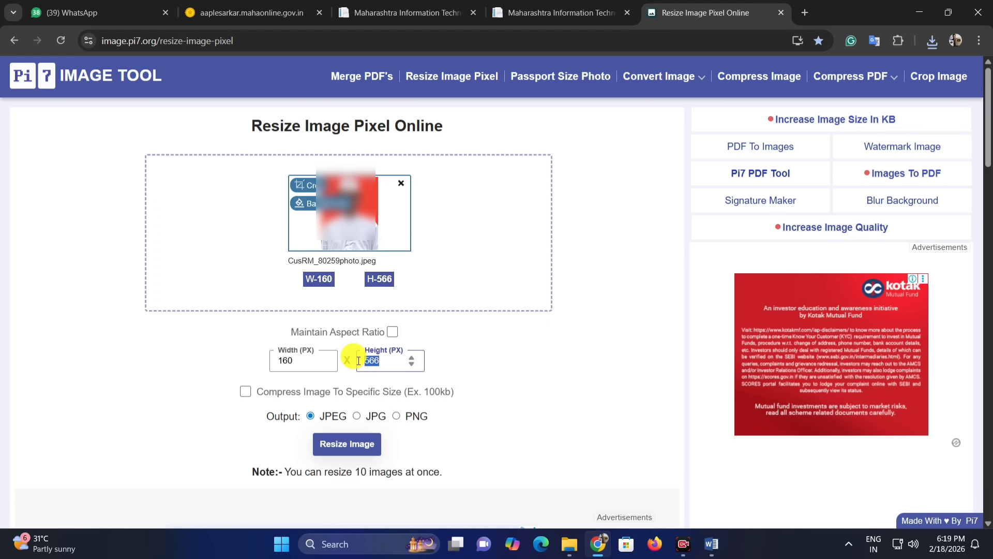
text(200)
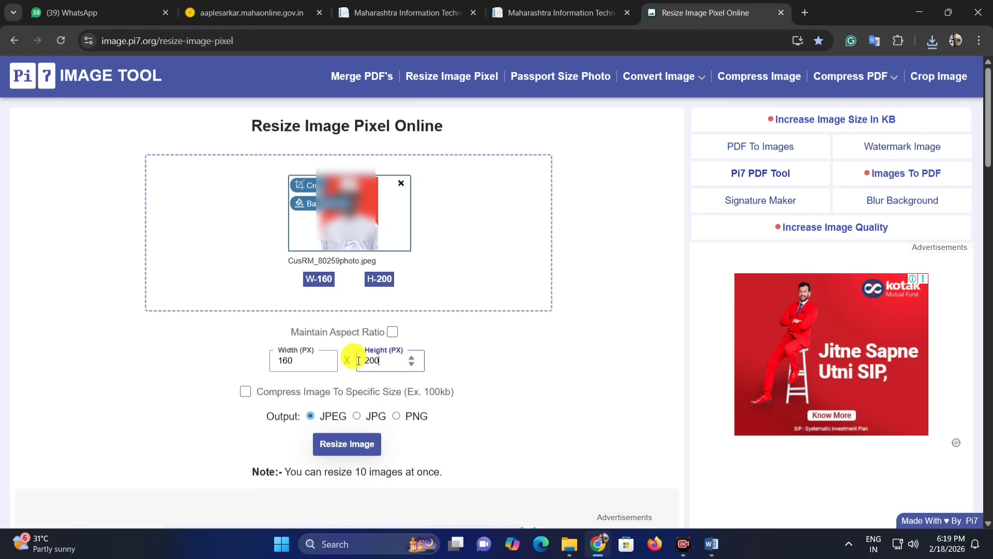
Step: Compress the photo to 18 KB as JPEG, resize it and download the resized image
click(247, 392)
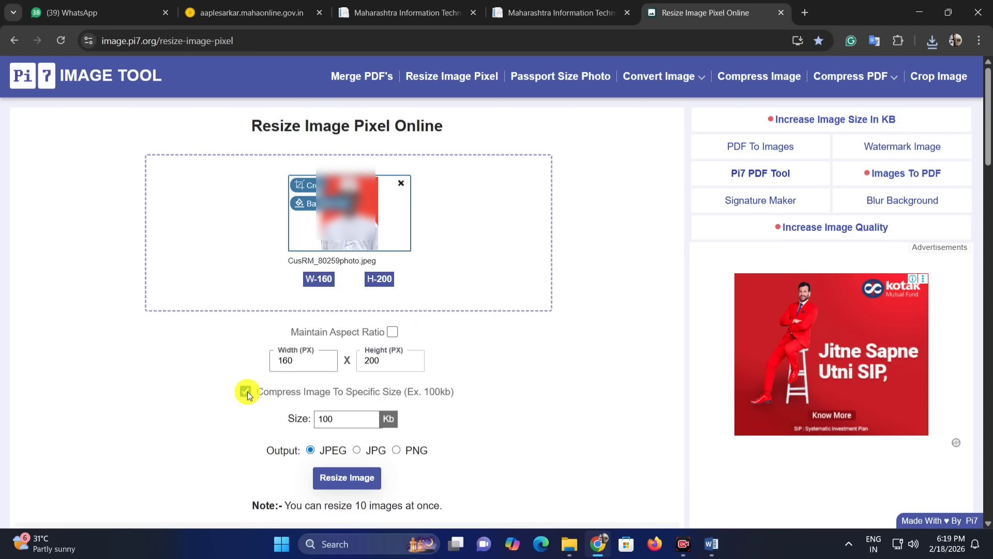
double_click(314, 419)
text(20)
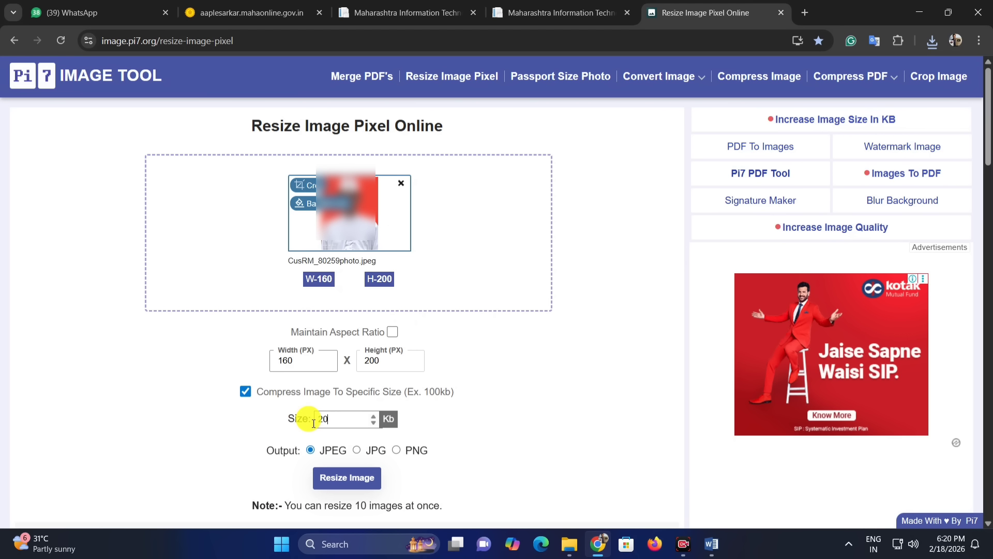
key(BackSpace)
key(BackSpace)
text(18)
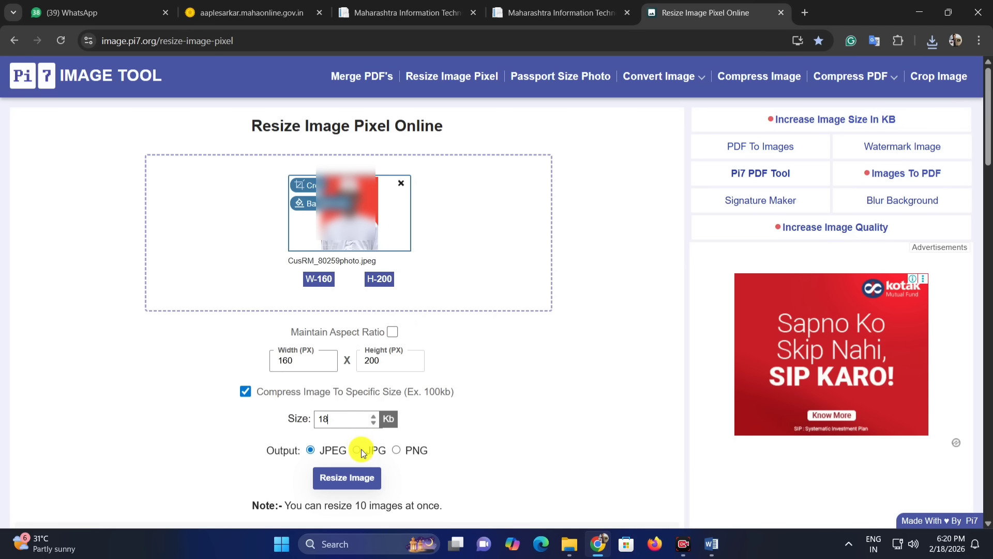
click(346, 484)
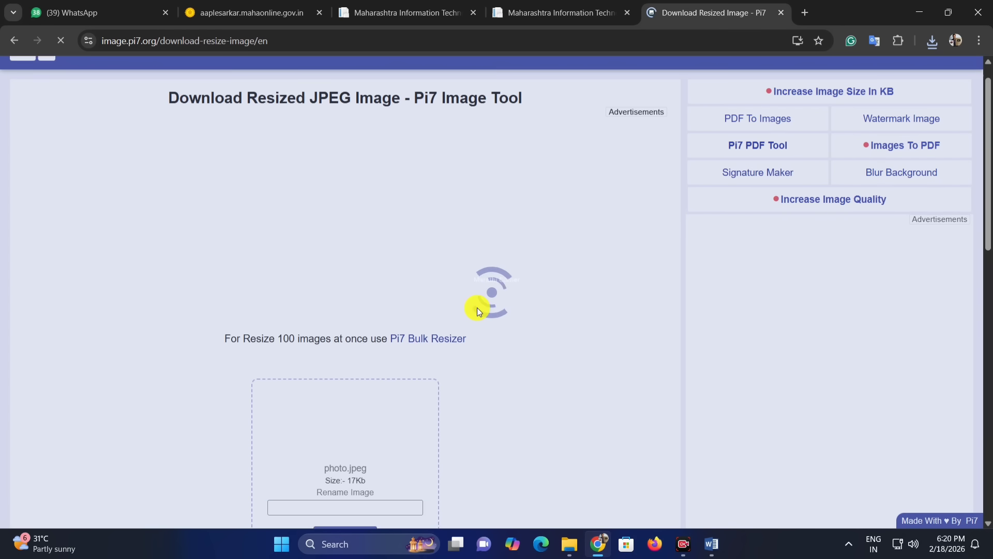
scroll(477, 307, down, 3)
click(352, 386)
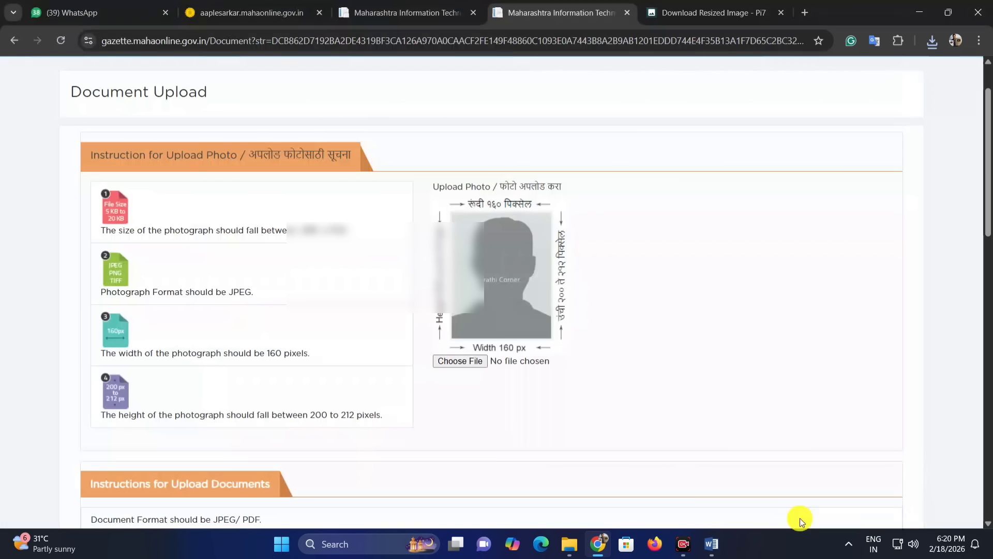
Step: Upload photo.jpeg as the applicant's photograph on the gazette application
click(483, 361)
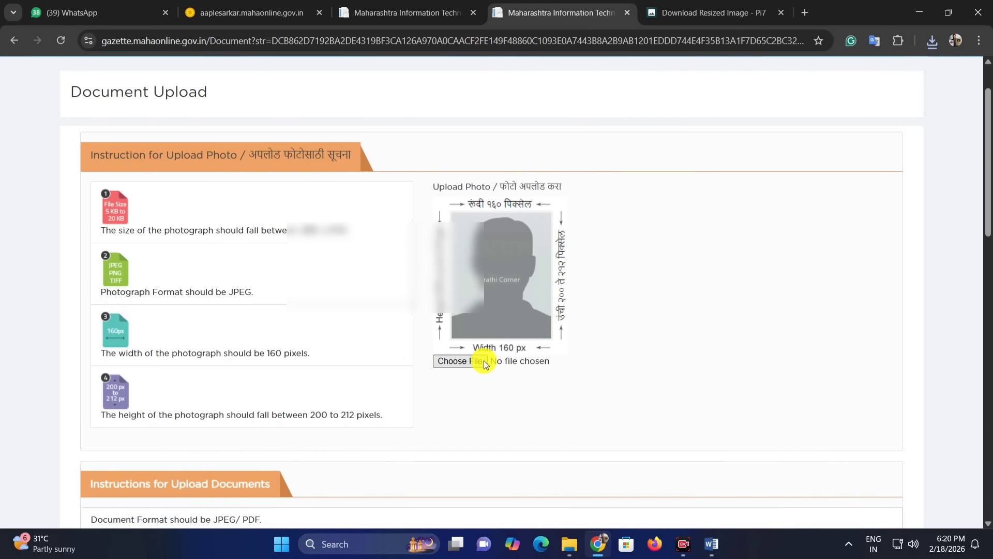
double_click(448, 106)
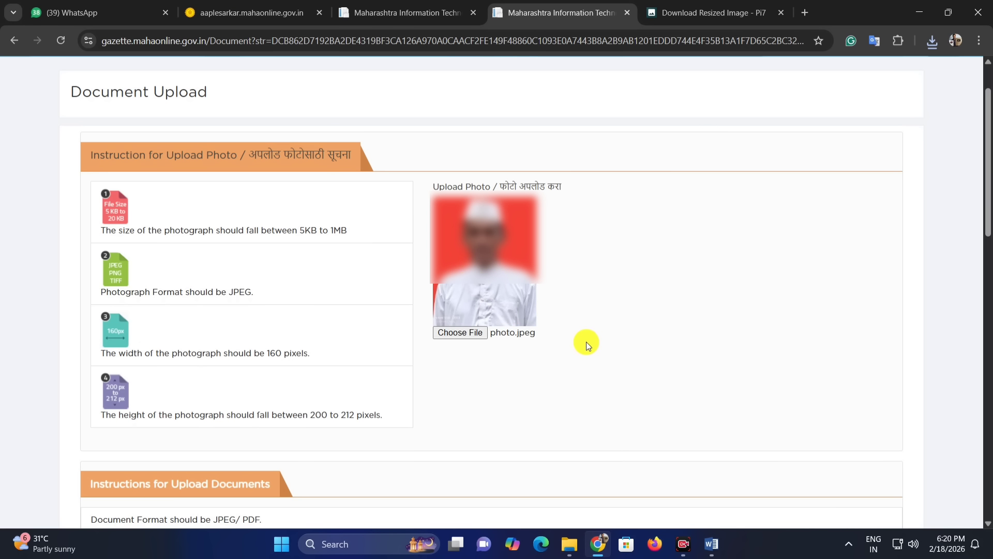
Step: Review the document format and size instructions and the photo proof options
scroll(546, 321, down, 8)
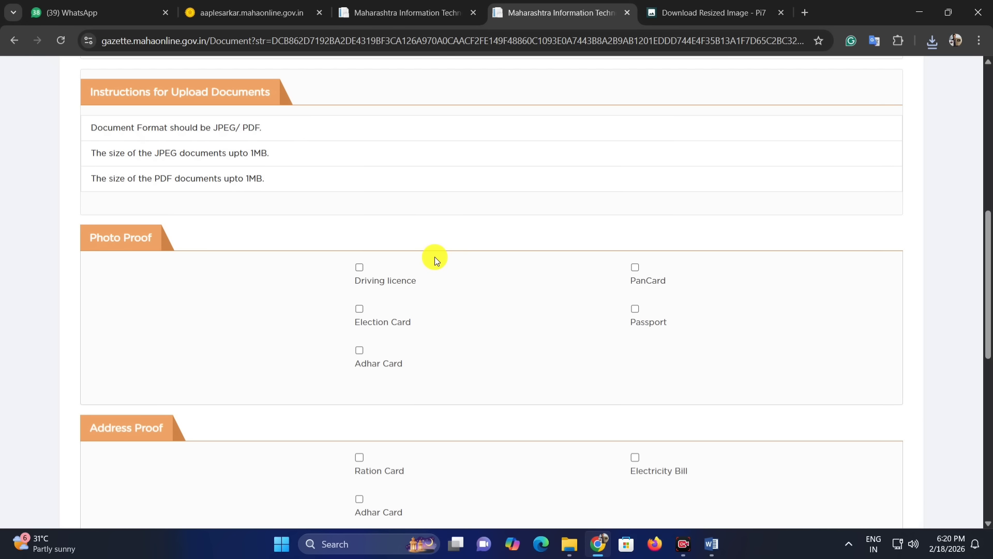
drag(92, 92, 281, 98)
click(303, 151)
drag(134, 128, 261, 154)
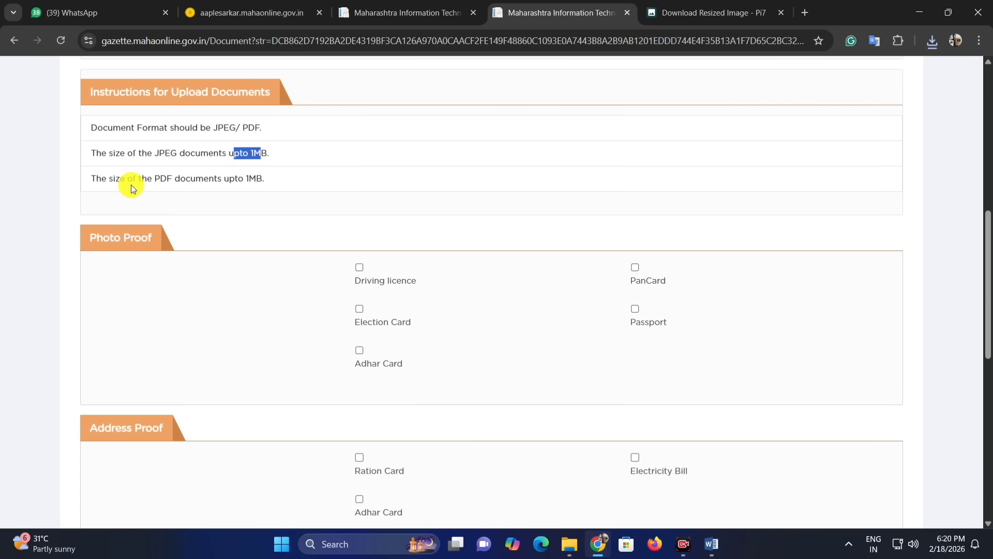
drag(110, 178, 166, 178)
click(215, 175)
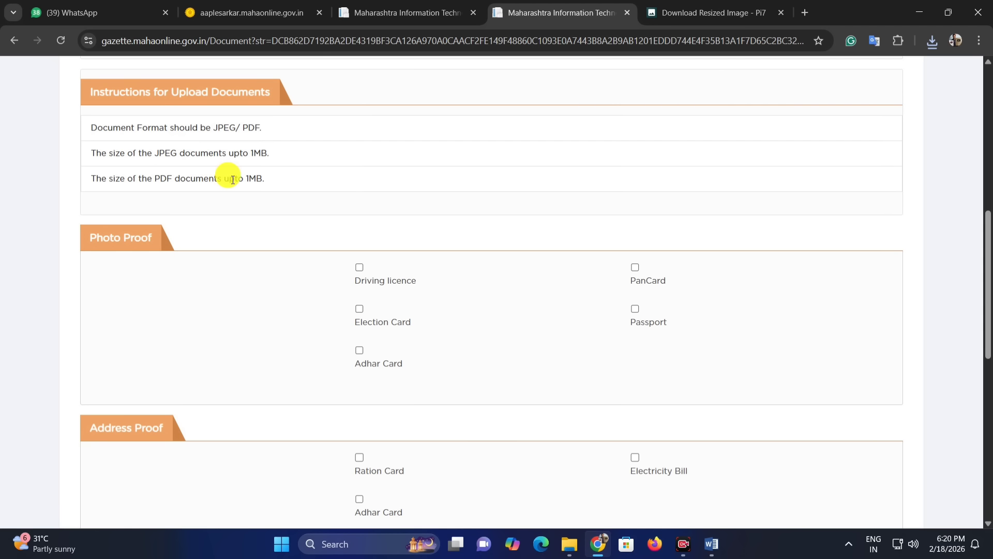
drag(231, 179, 257, 175)
click(259, 177)
scroll(287, 195, down, 1)
scroll(271, 188, up, 1)
scroll(271, 190, down, 1)
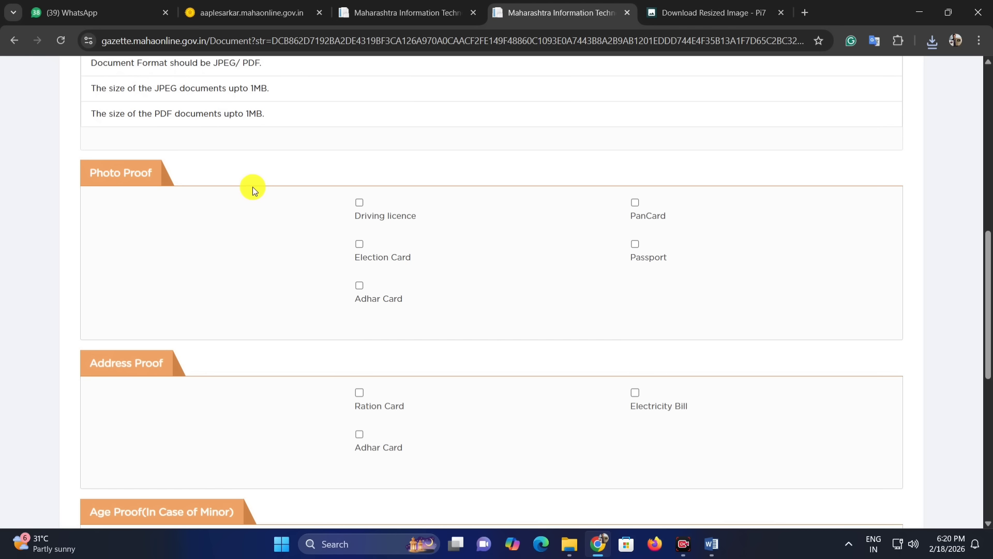
drag(92, 173, 182, 172)
click(216, 182)
scroll(264, 237, down, 1)
scroll(308, 235, up, 1)
Step: Select PanCard and Adhar Card as photo proofs and attach pancard.jpeg and aadhar.jpeg to them
click(360, 286)
scroll(461, 244, down, 1)
click(636, 138)
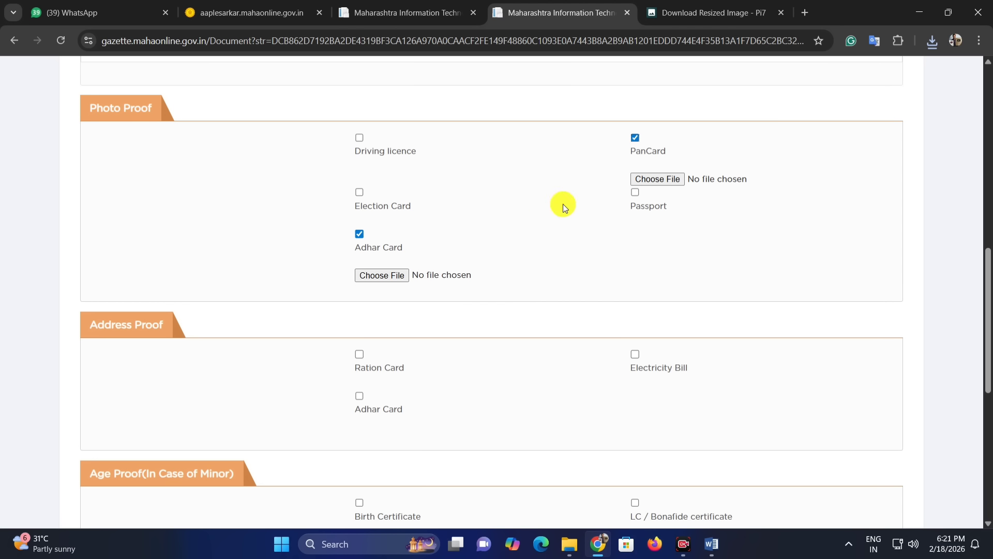
click(659, 178)
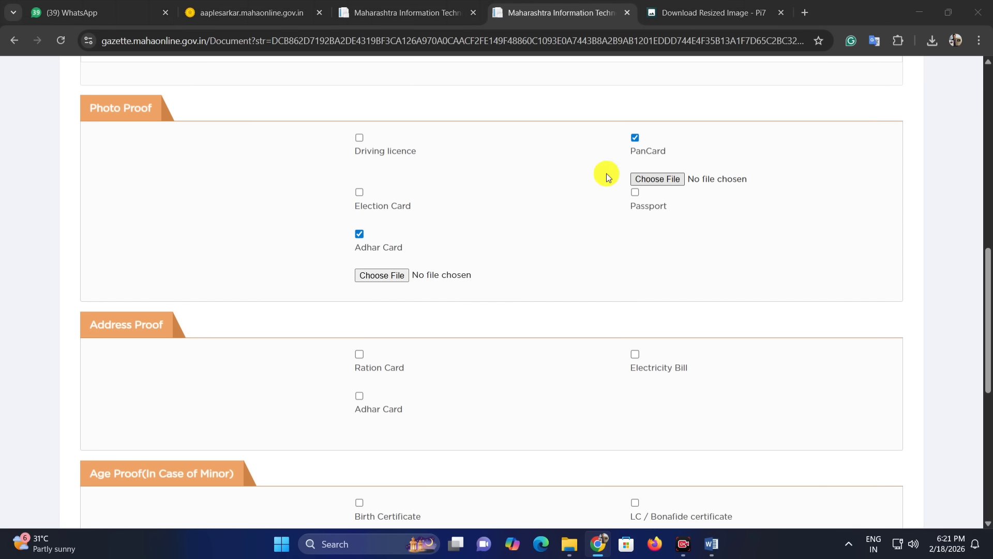
double_click(377, 109)
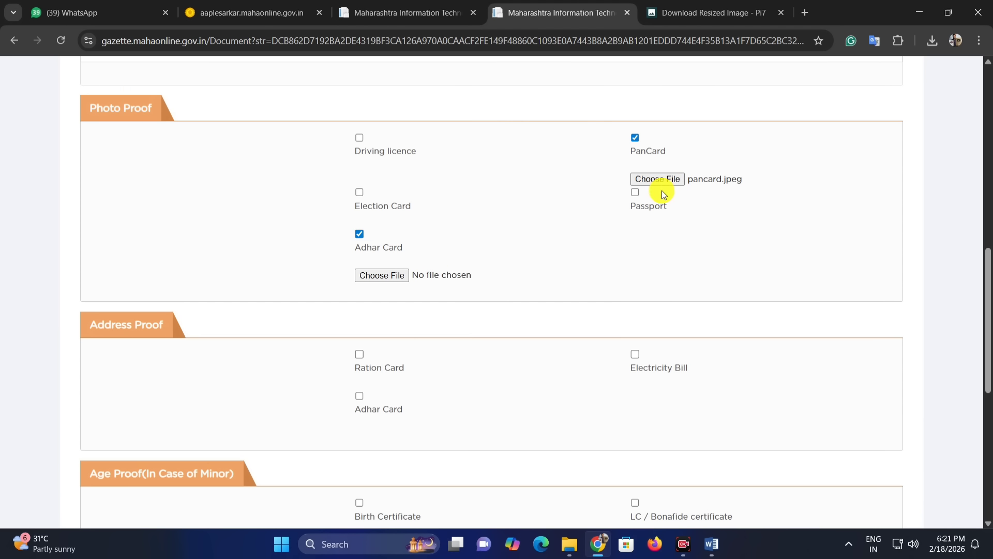
click(383, 275)
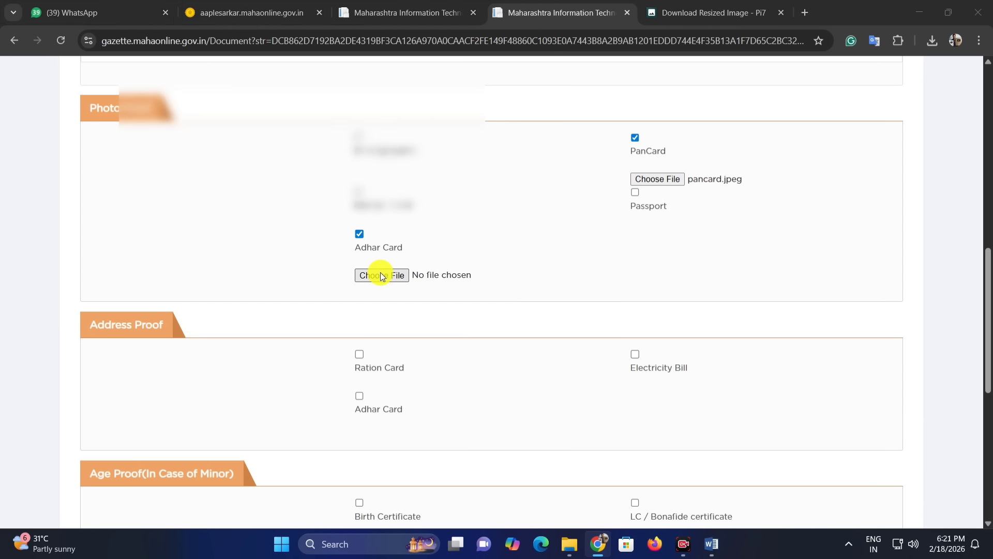
double_click(183, 123)
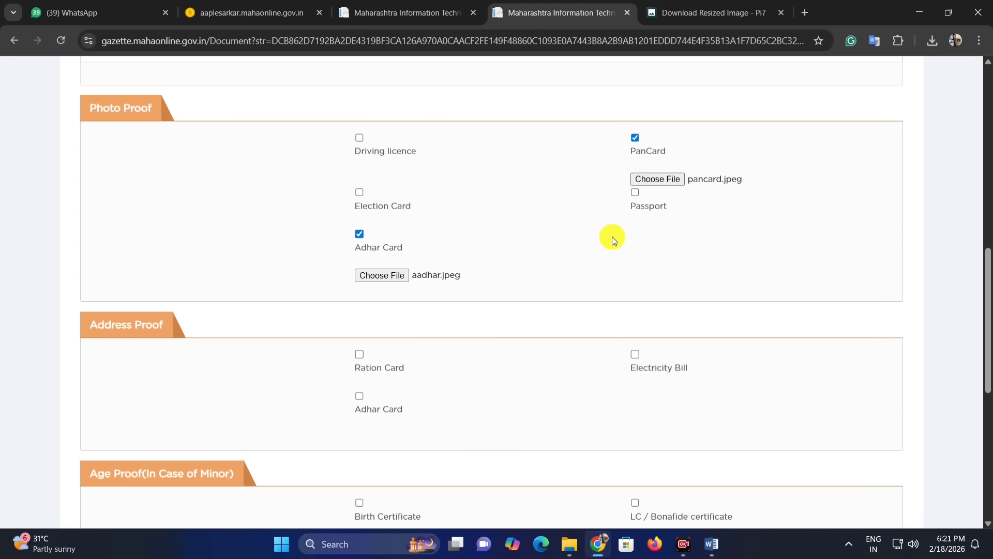
Step: Select Ration Card as the address proof and attach ration.jpeg
scroll(634, 225, down, 2)
drag(88, 192, 166, 194)
click(188, 195)
click(357, 227)
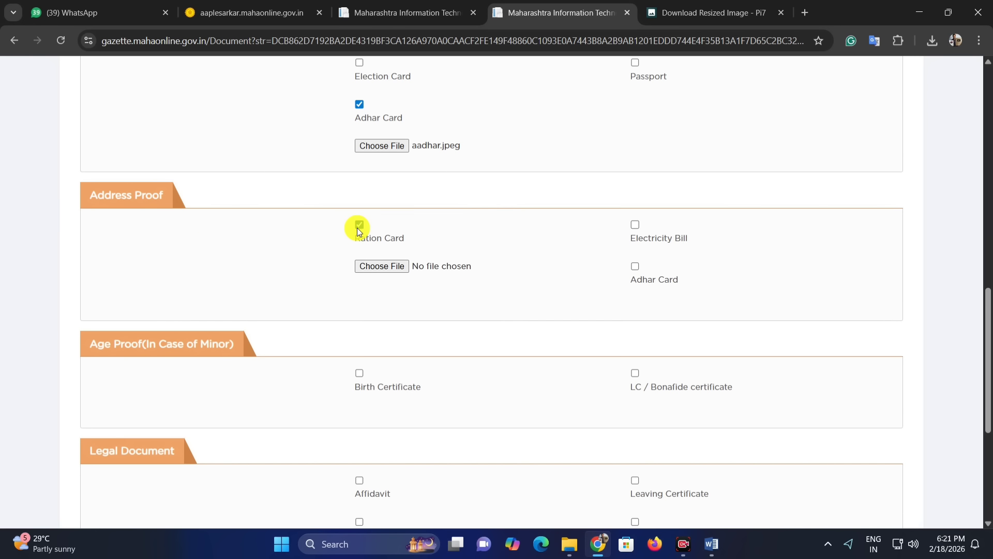
click(357, 228)
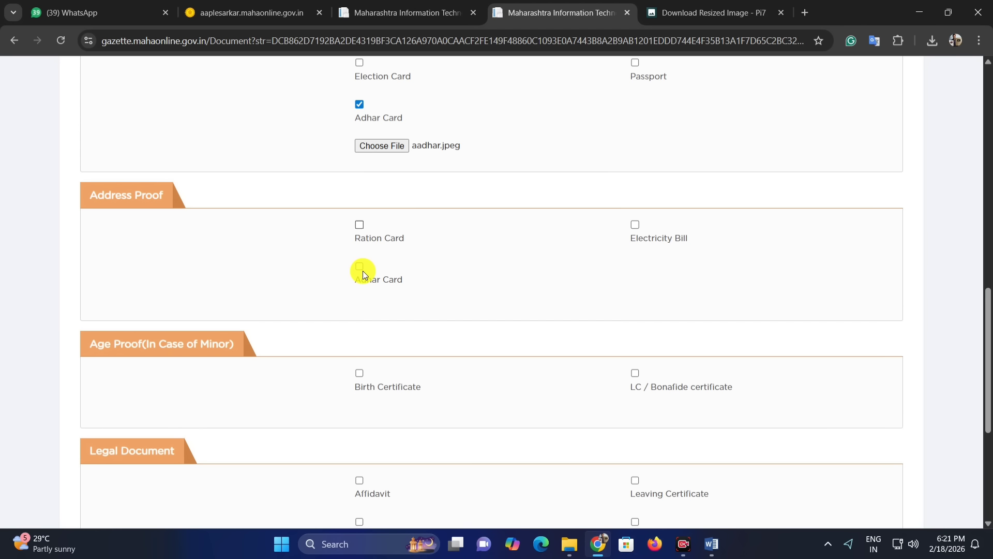
click(359, 225)
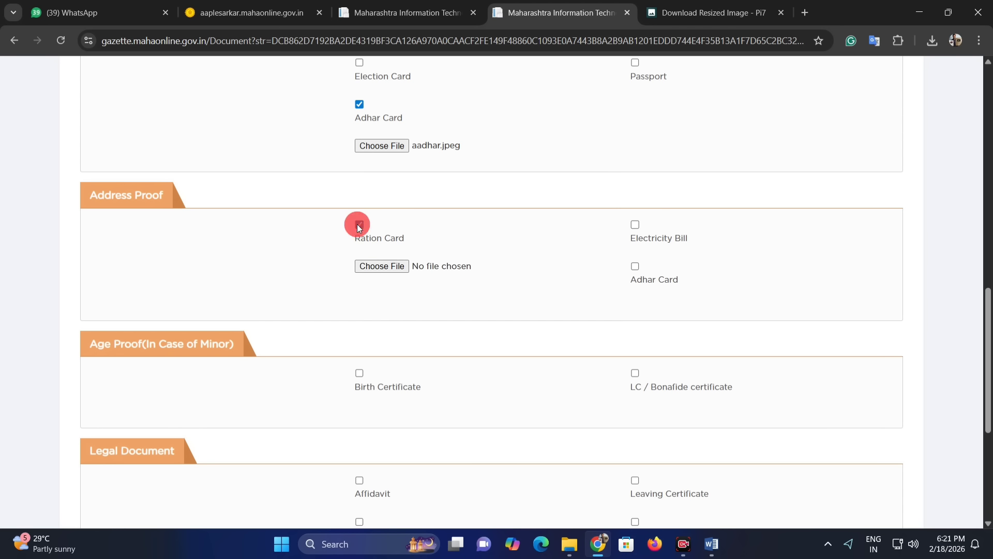
click(392, 266)
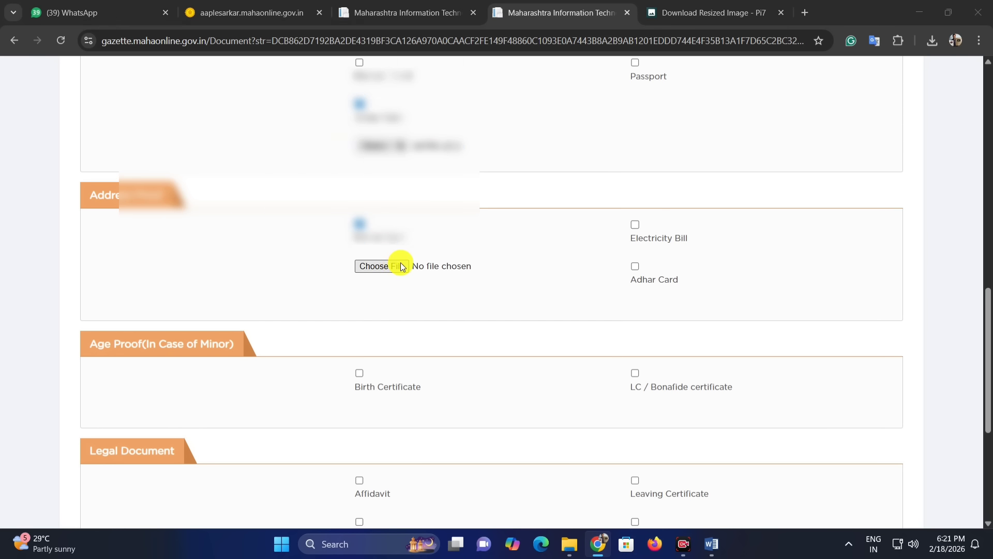
double_click(221, 200)
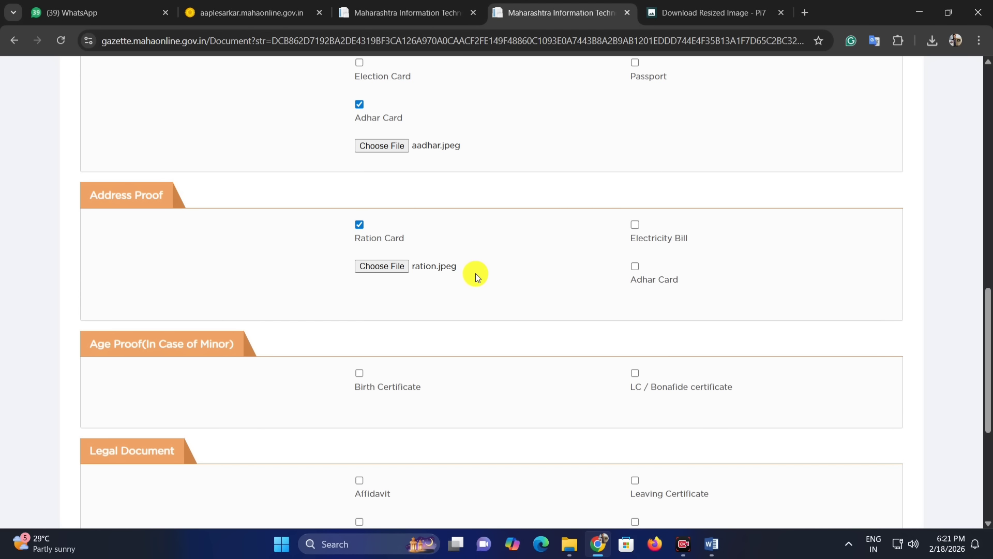
scroll(477, 264, up, 5)
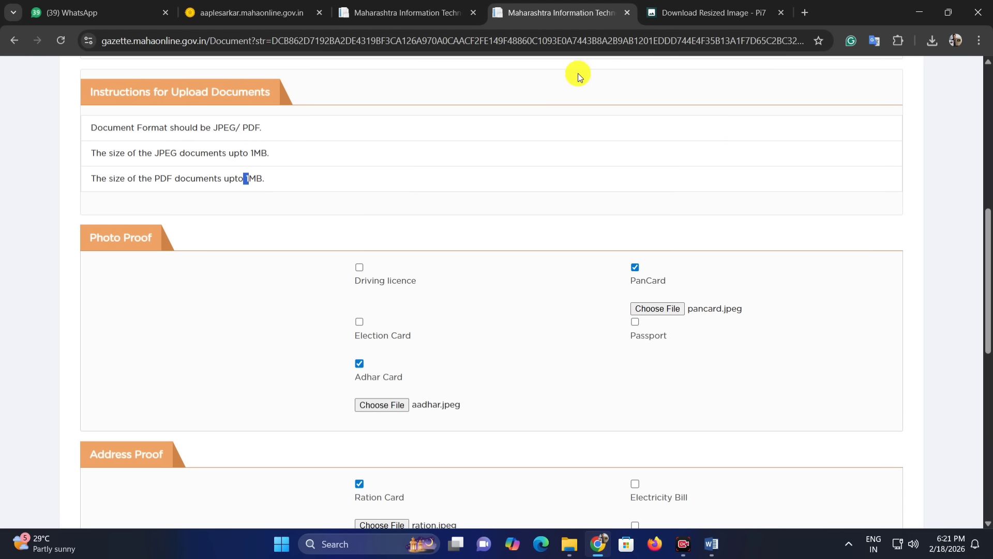
click(730, 10)
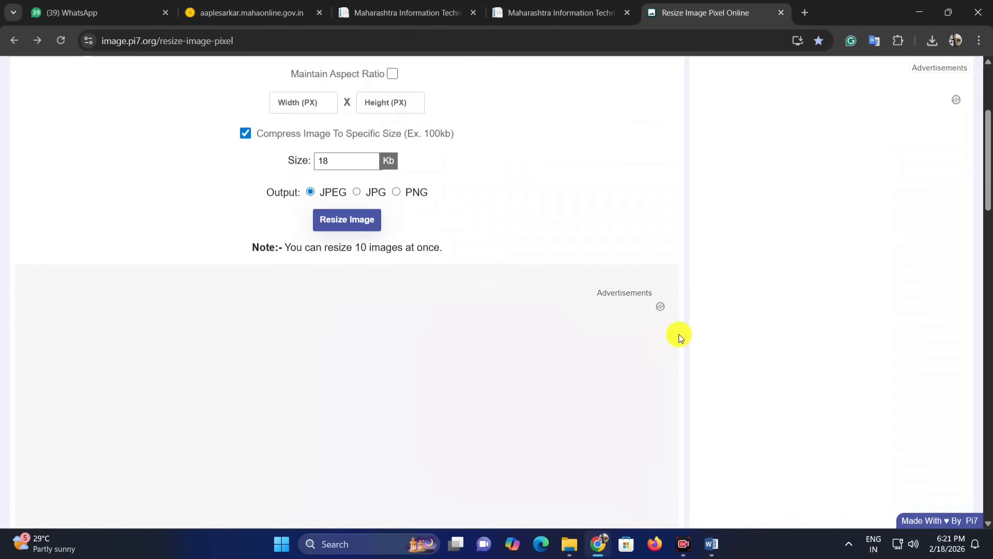
scroll(621, 305, up, 4)
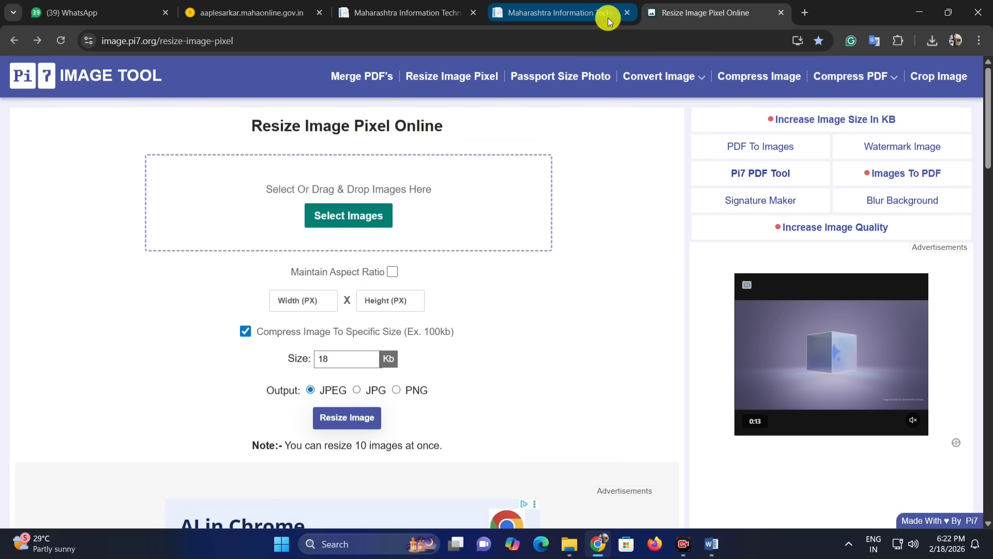
click(586, 15)
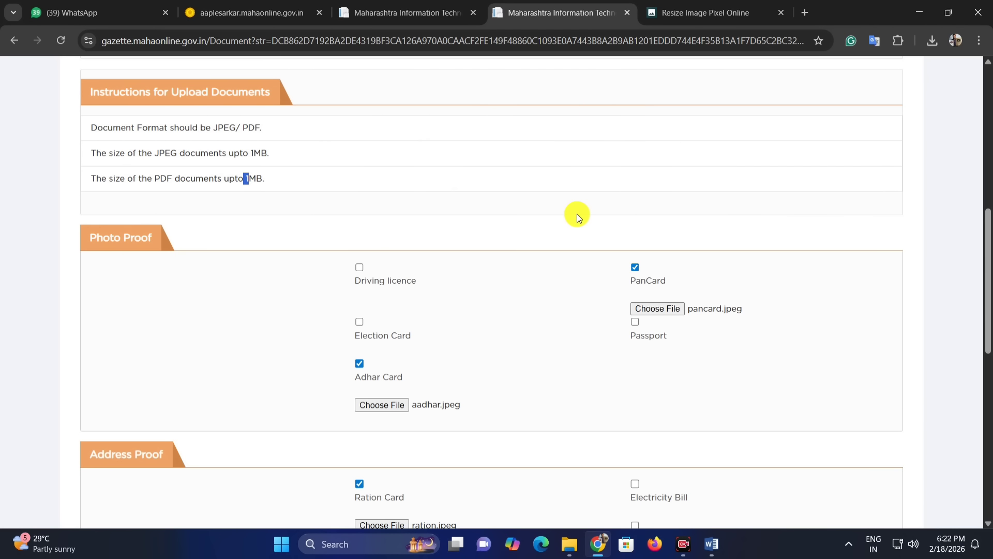
Step: Review the Age Proof, Legal Document and Application Form sections of the document upload page
scroll(541, 262, down, 4)
scroll(523, 259, down, 3)
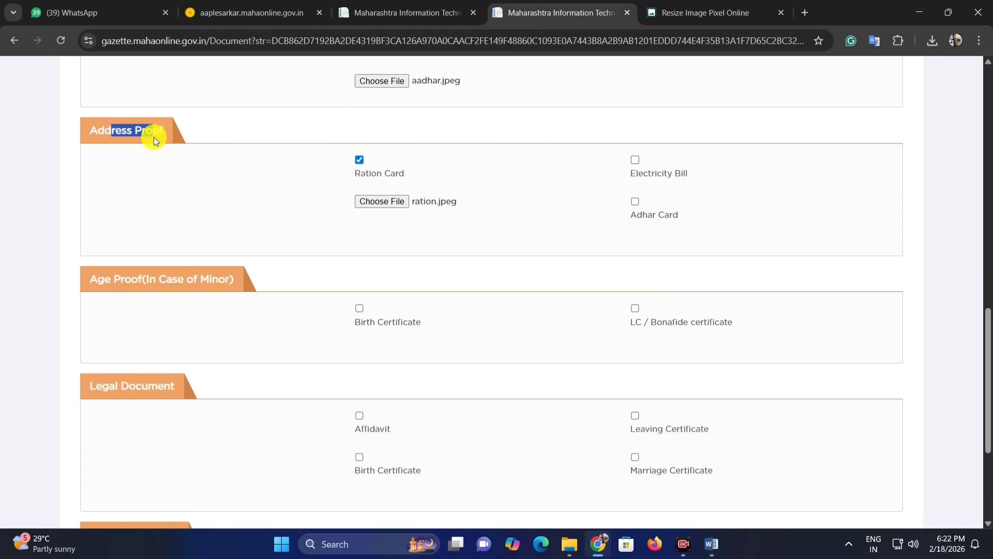
click(165, 230)
scroll(150, 248, down, 1)
drag(85, 212, 210, 215)
click(191, 212)
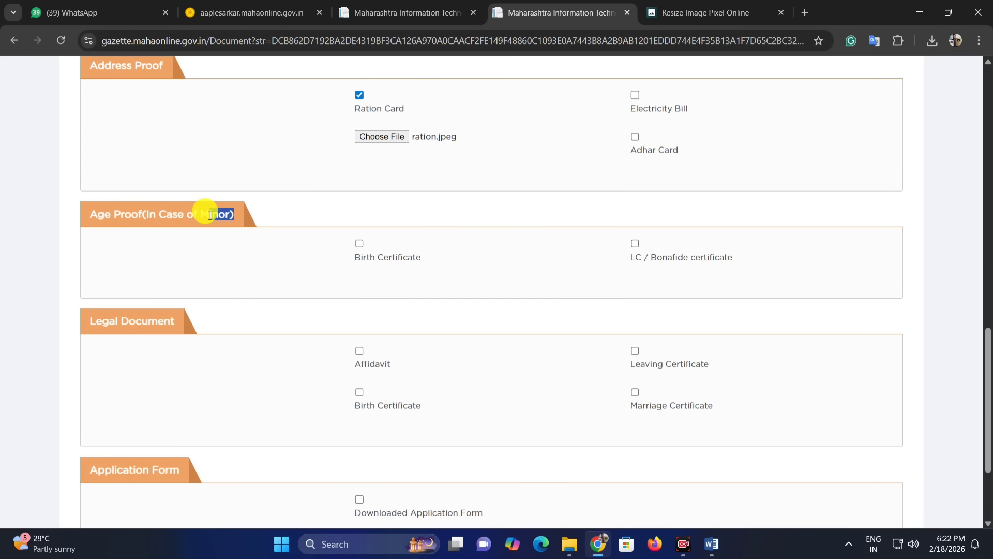
click(462, 261)
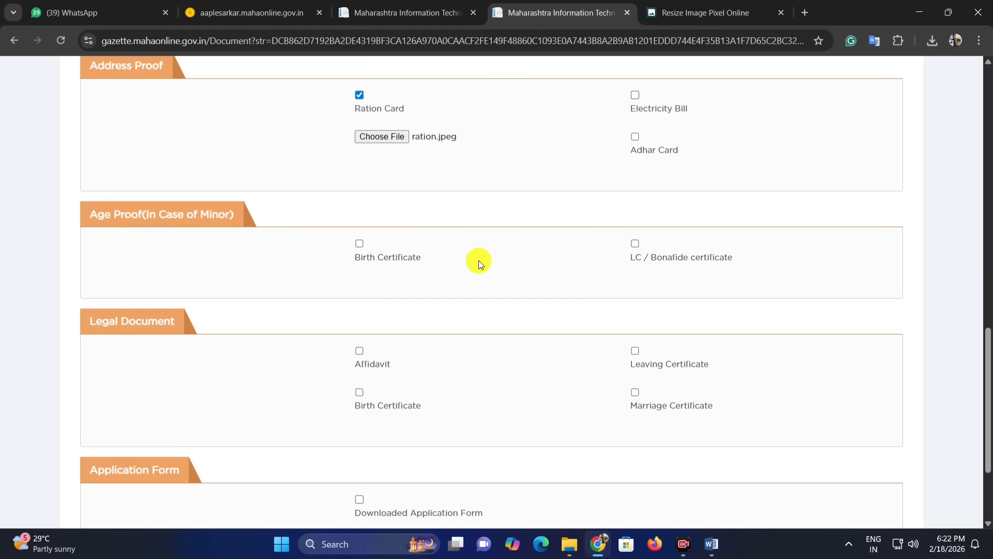
scroll(452, 212, down, 1)
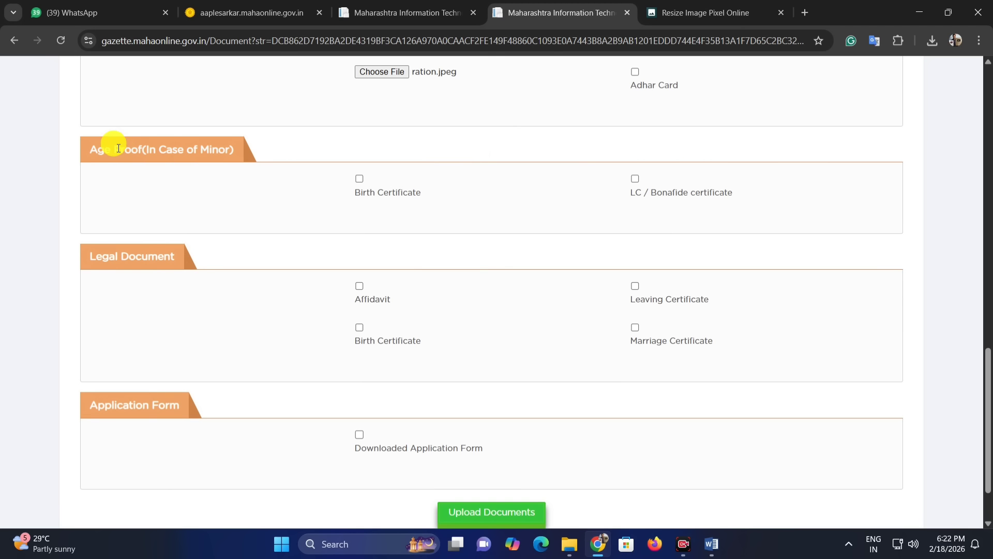
drag(120, 150, 429, 151)
click(573, 213)
scroll(393, 202, down, 1)
drag(88, 191, 179, 206)
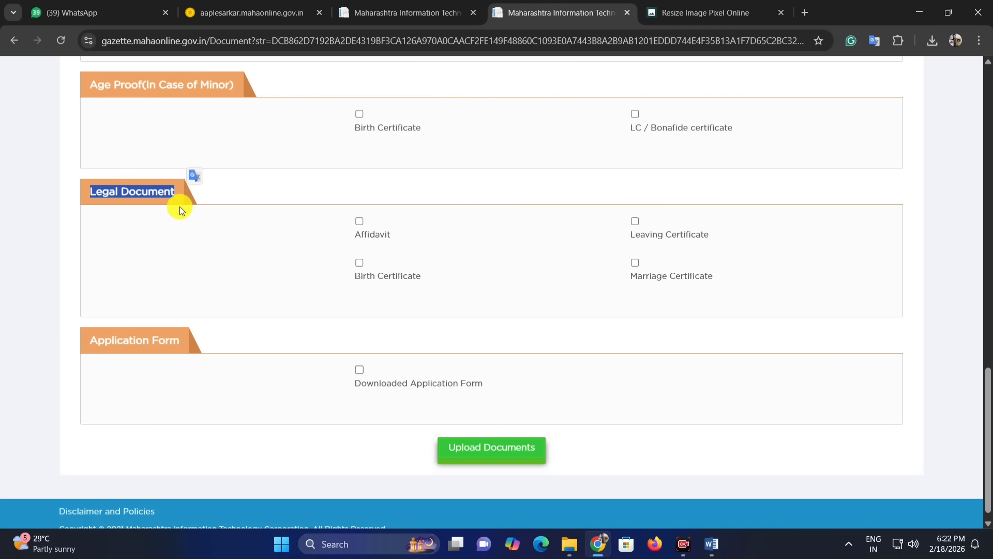
click(179, 207)
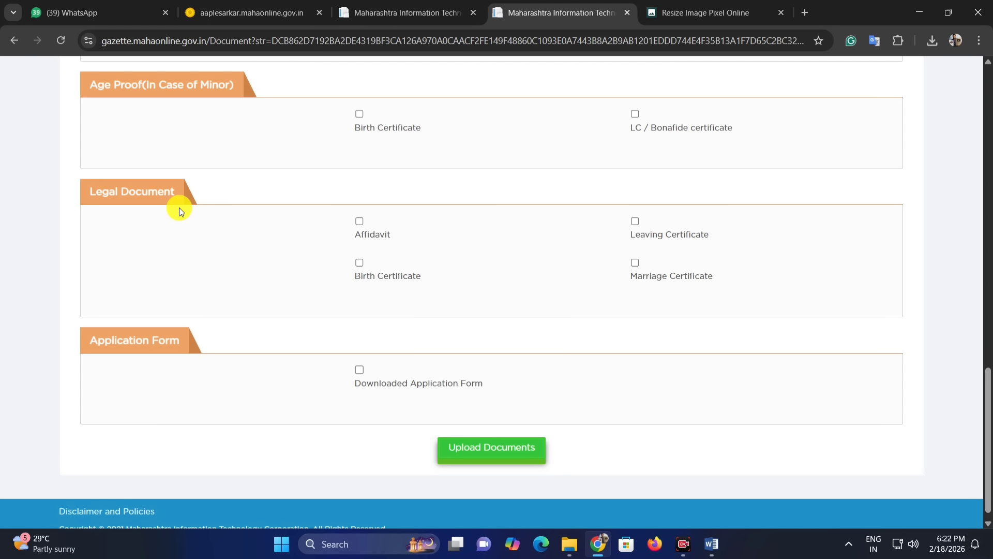
Step: Tick and untick each legal document option to show its file field
click(358, 222)
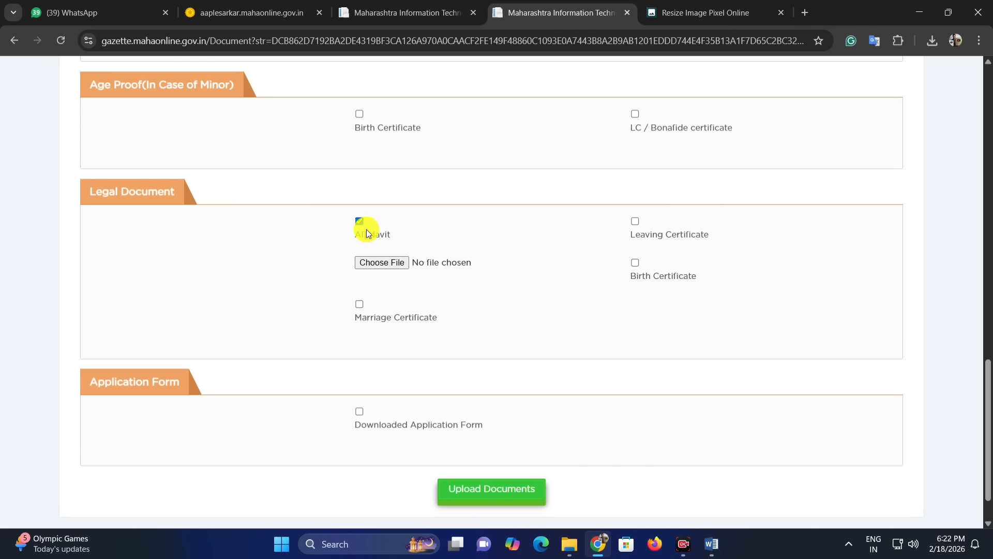
click(361, 223)
click(361, 223)
click(360, 223)
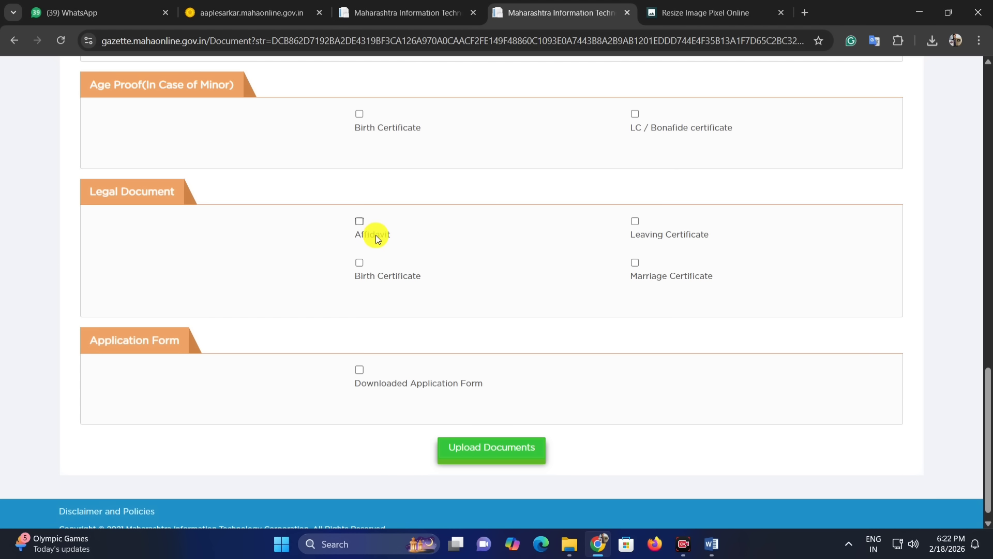
click(361, 222)
click(362, 225)
click(632, 223)
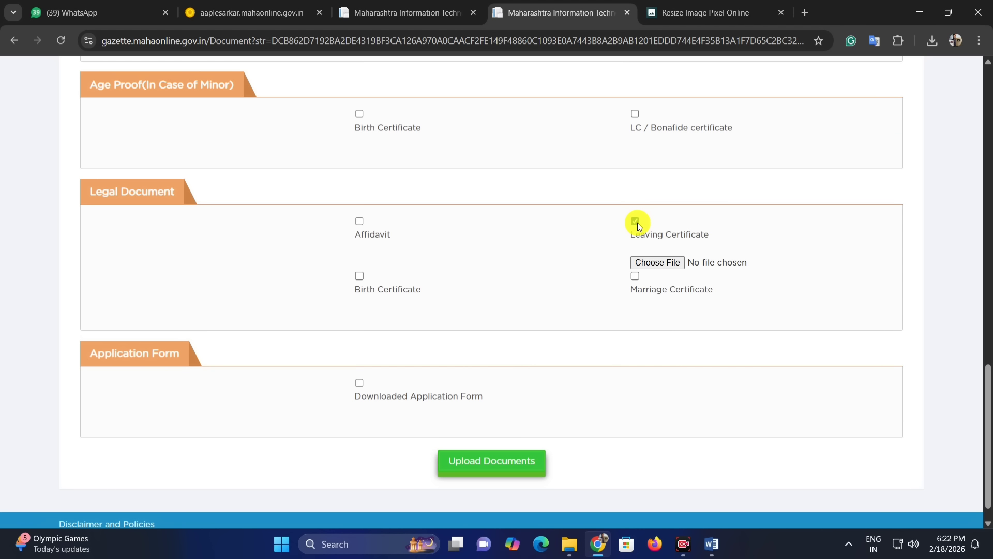
click(637, 222)
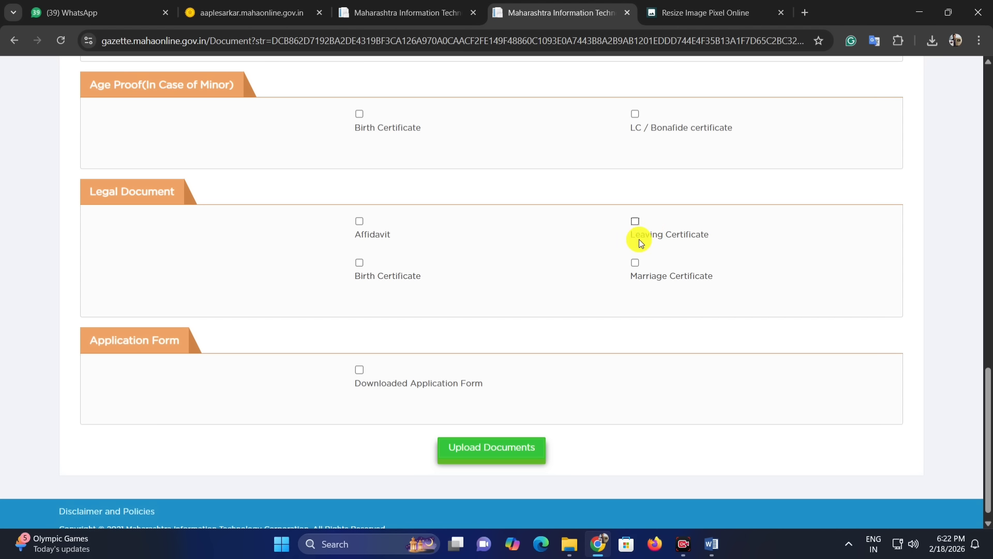
click(361, 265)
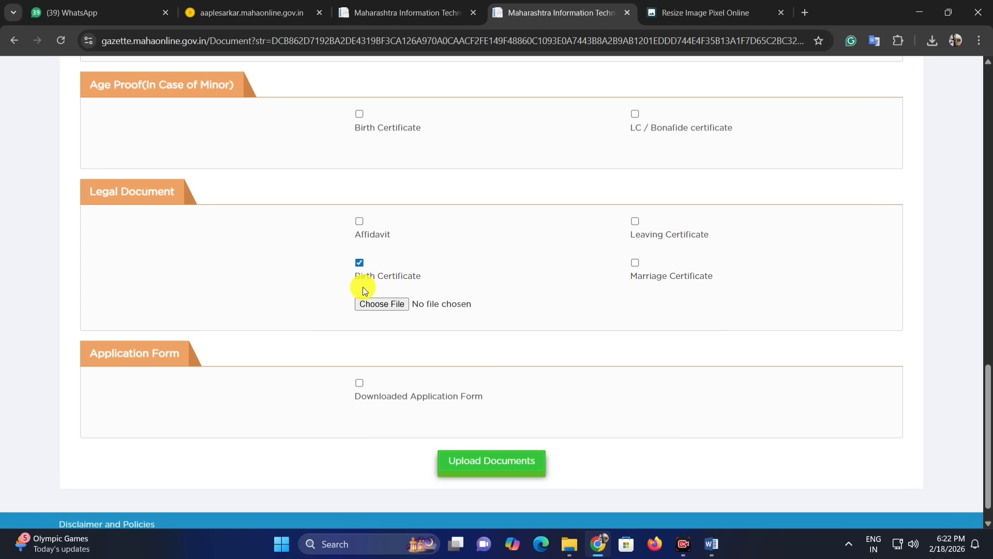
click(359, 263)
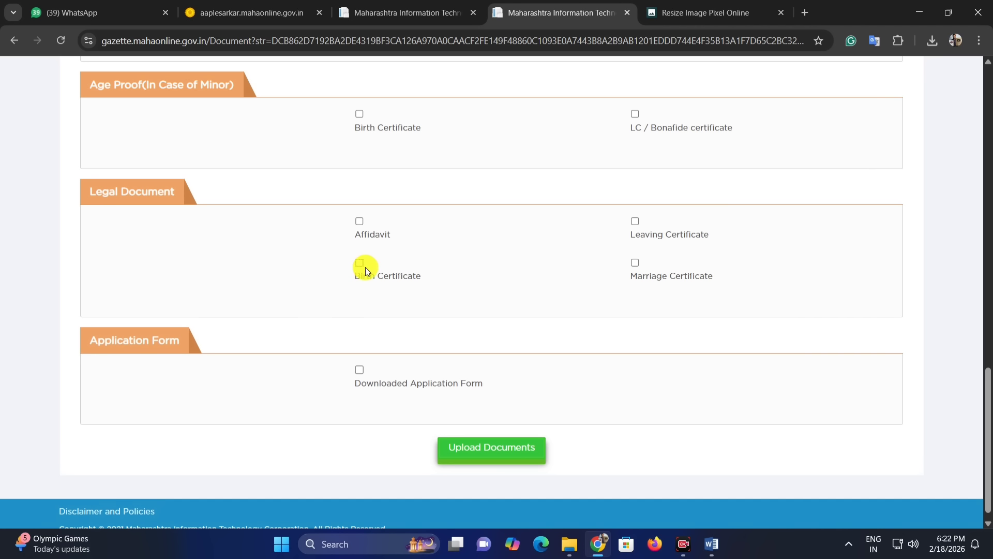
click(638, 263)
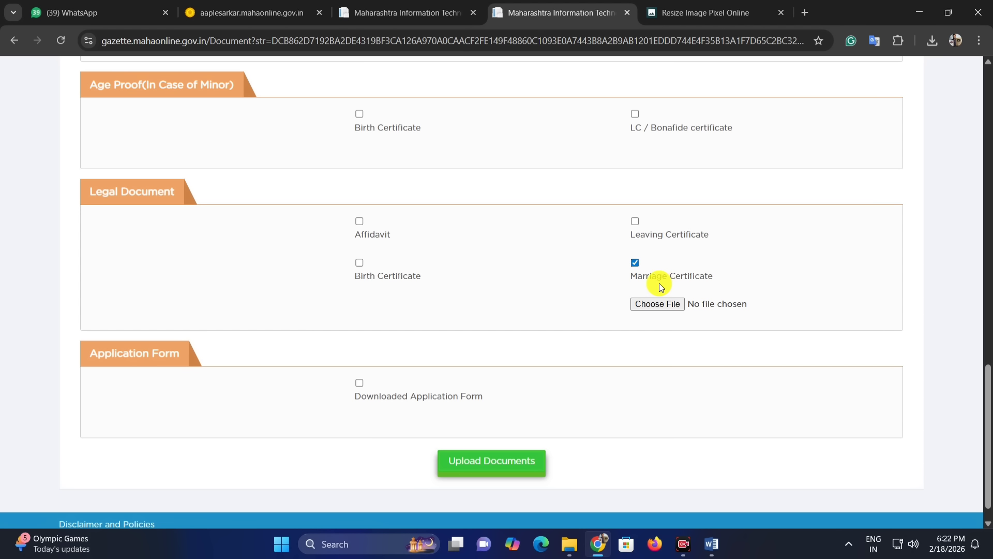
click(636, 264)
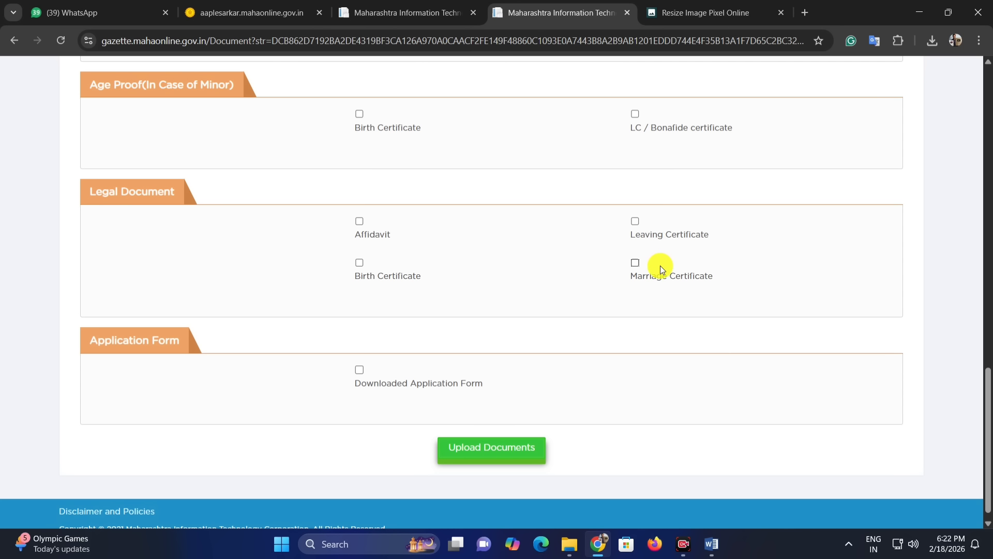
Step: Select Affidavit as the legal document and attach pratidyapatra.jpeg
click(360, 222)
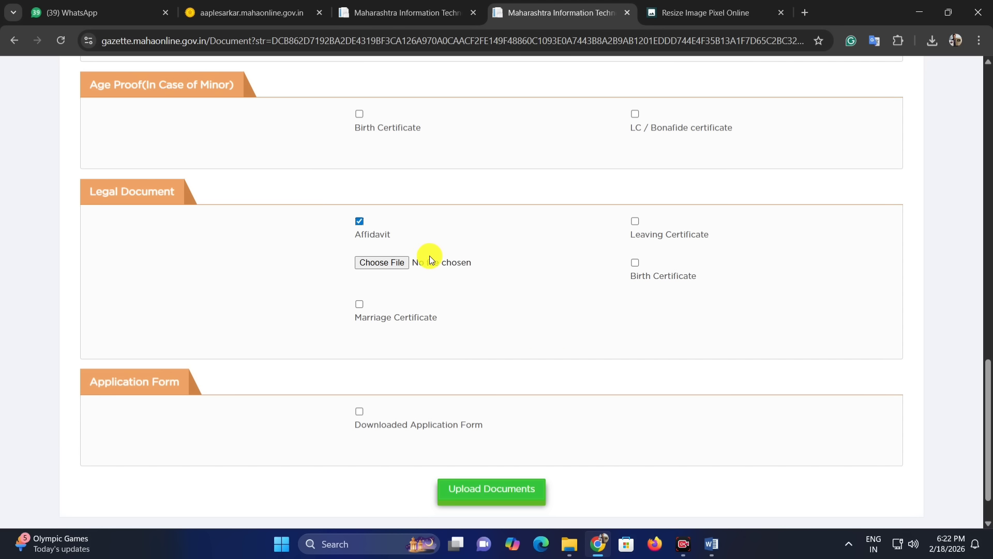
click(386, 263)
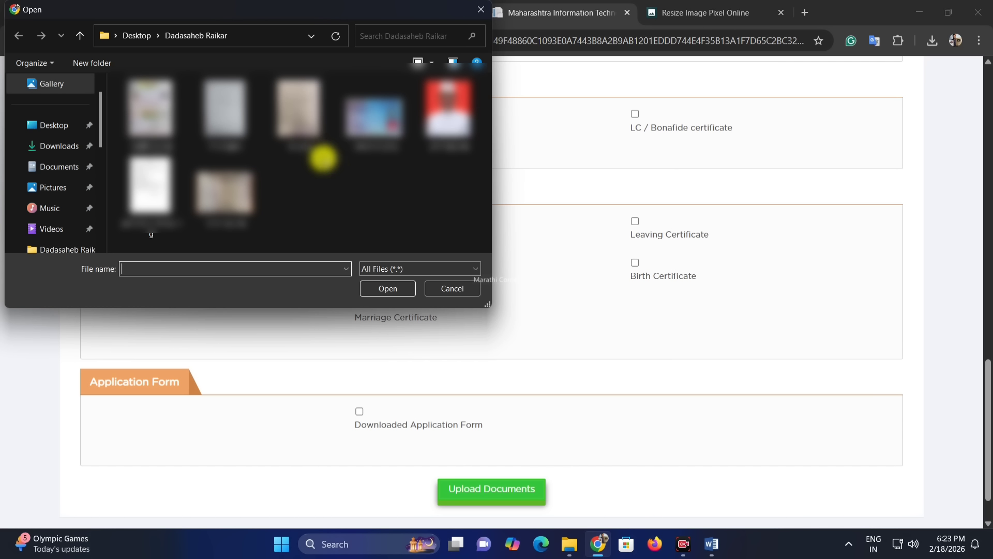
double_click(151, 190)
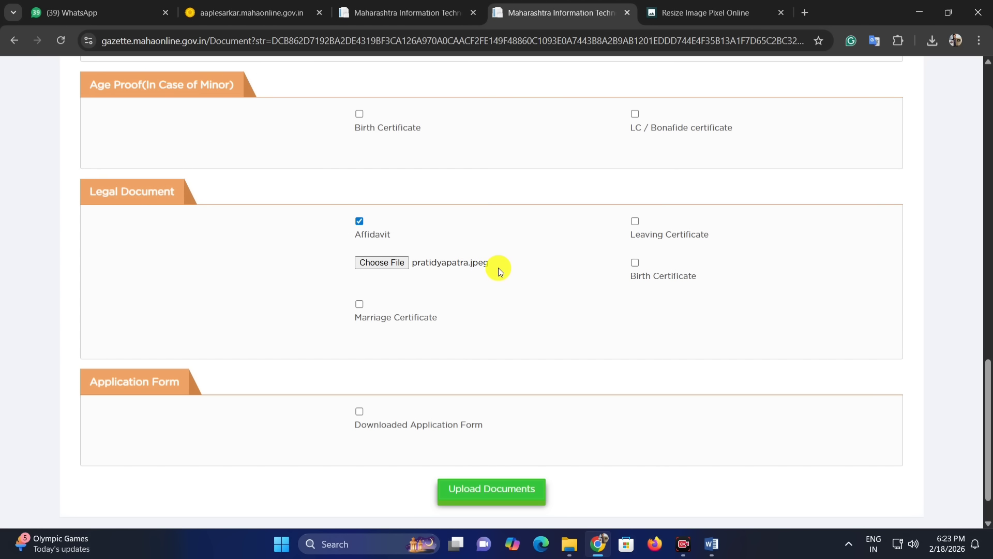
Step: Select Downloaded Application Form and attach form.jpeg to it
scroll(520, 309, down, 1)
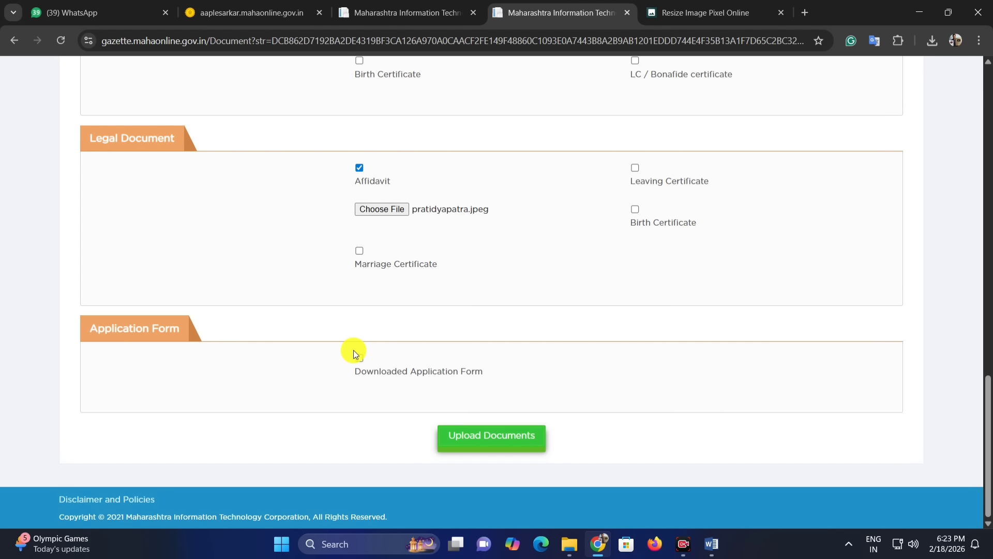
drag(73, 336, 140, 328)
click(216, 346)
click(360, 358)
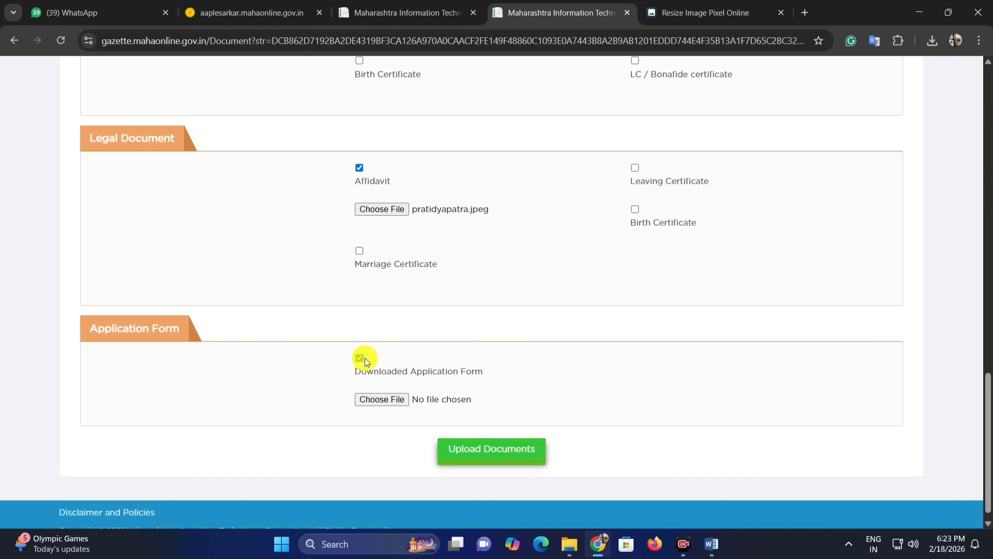
click(397, 387)
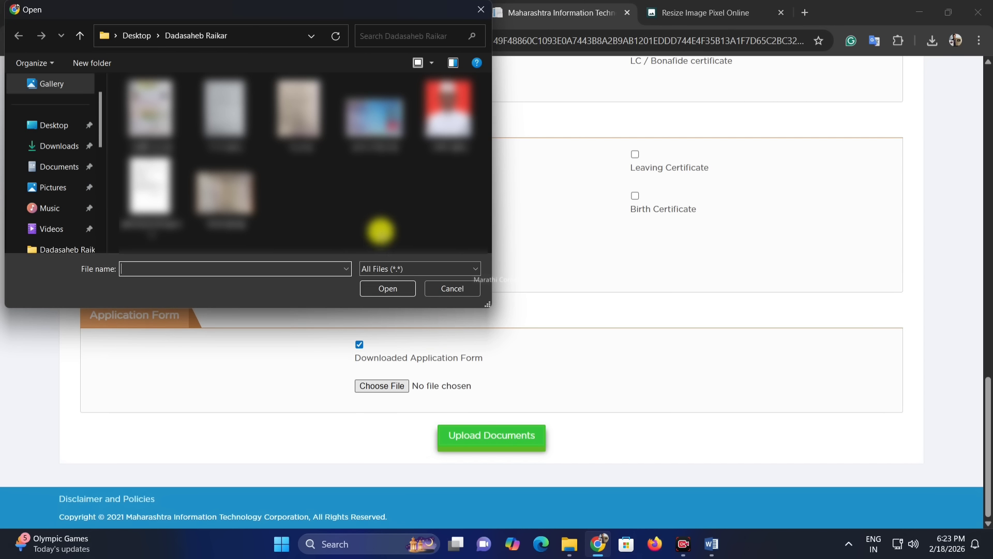
double_click(231, 102)
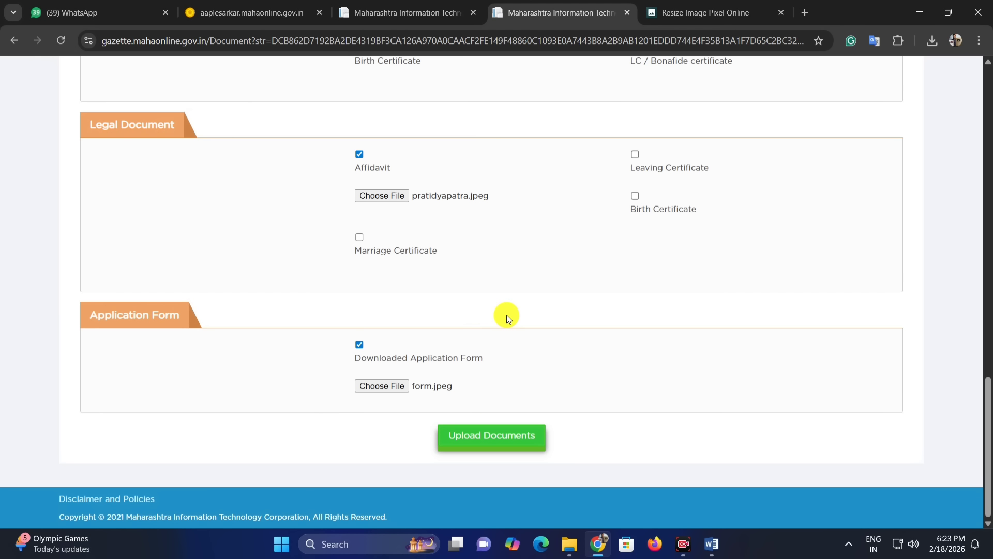
Step: Submit the attached documents with Upload Documents
scroll(507, 314, up, 5)
scroll(507, 314, down, 5)
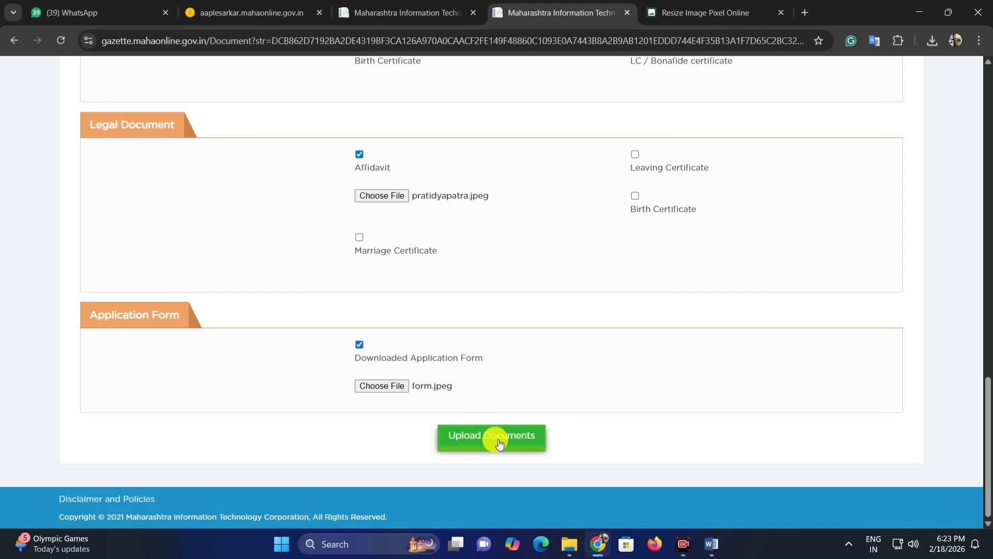
click(499, 443)
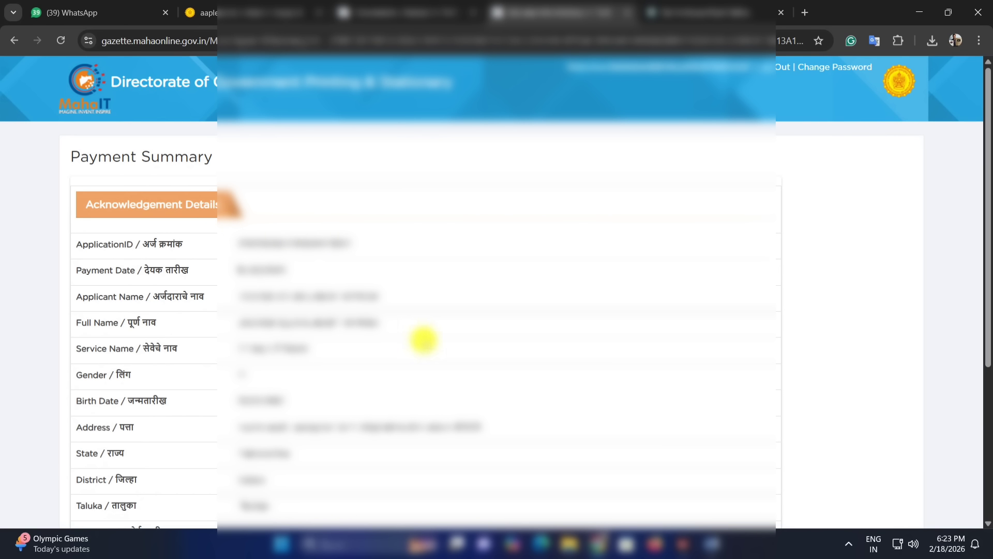
Step: Review the payment summary of the application and proceed to payment
drag(113, 245, 261, 239)
click(313, 238)
scroll(277, 239, down, 3)
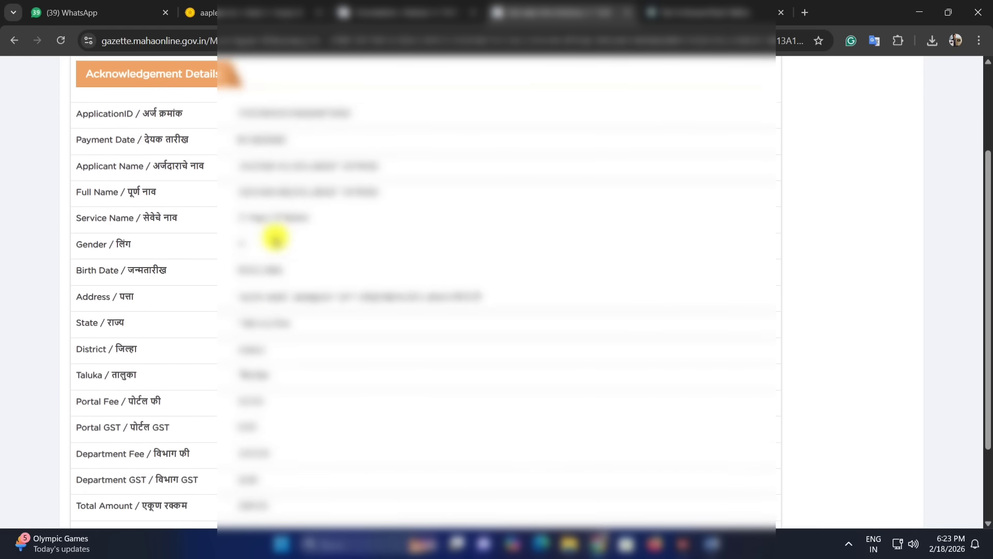
scroll(272, 233, down, 1)
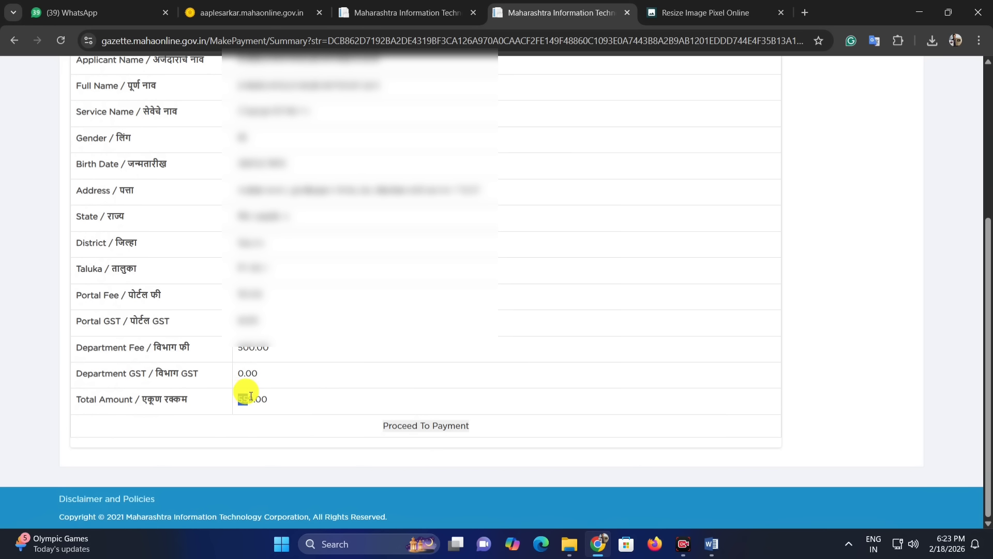
click(255, 399)
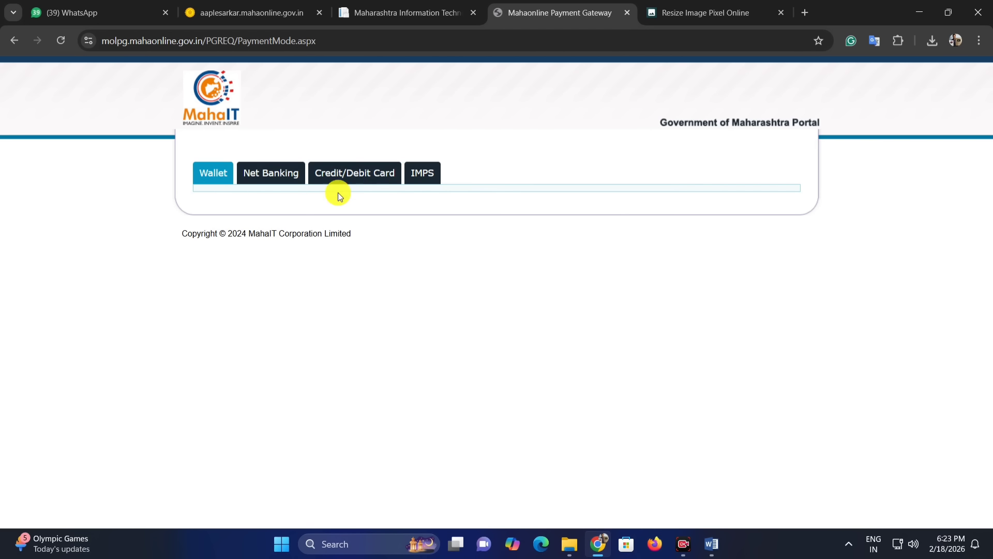
Step: Choose the PayGov credit/debit card gateway and proceed for payment
click(348, 174)
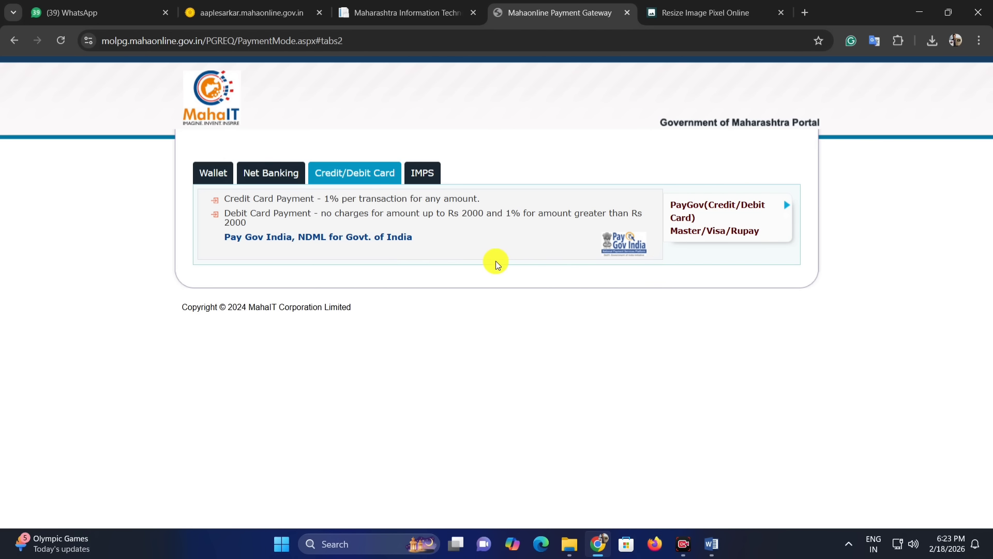
click(701, 218)
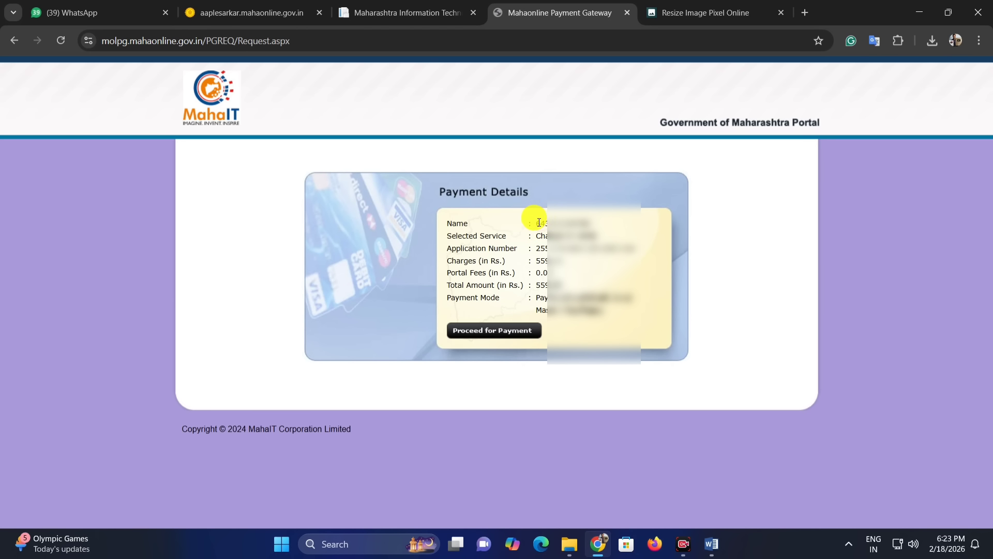
click(491, 334)
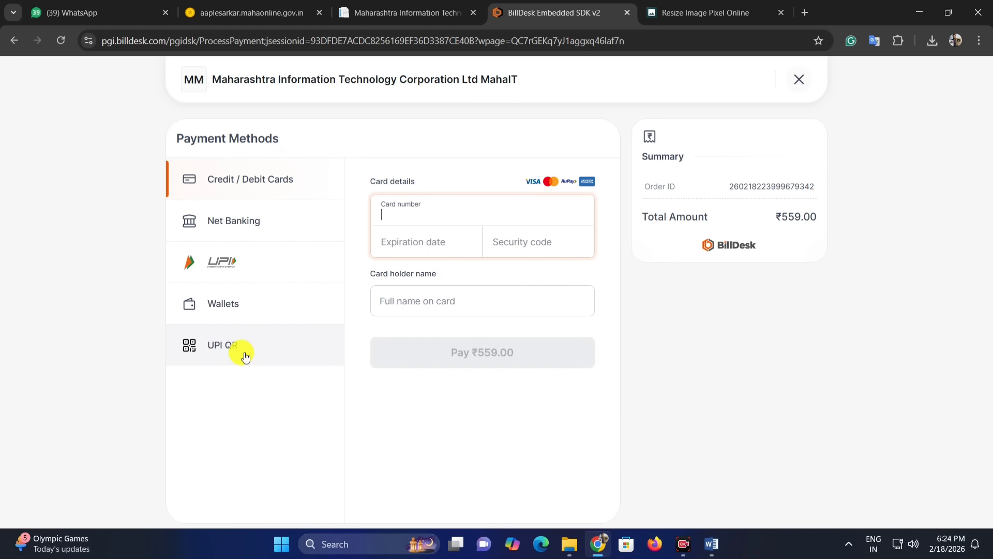
Step: Switch the payment method to UPI and display the QR code to pay the fee
click(257, 215)
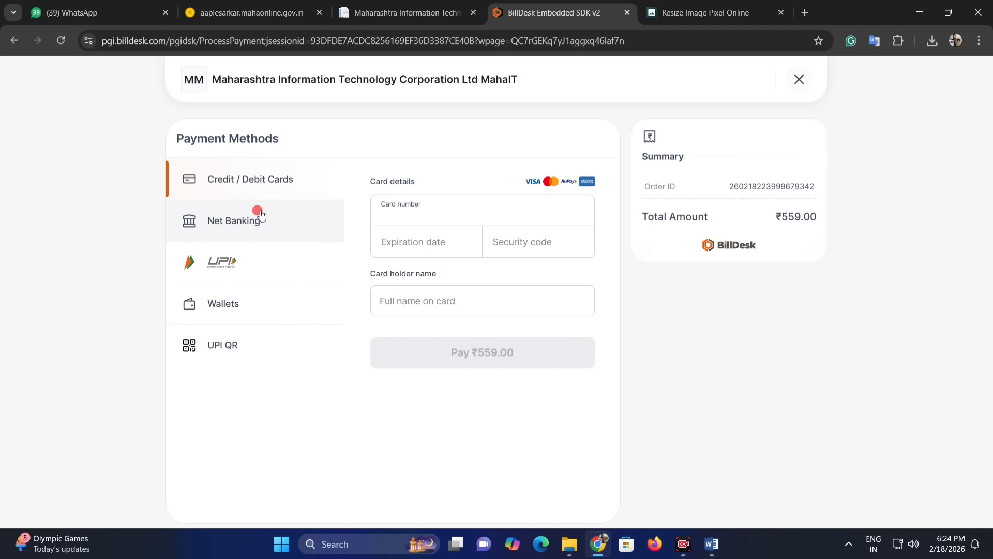
click(265, 265)
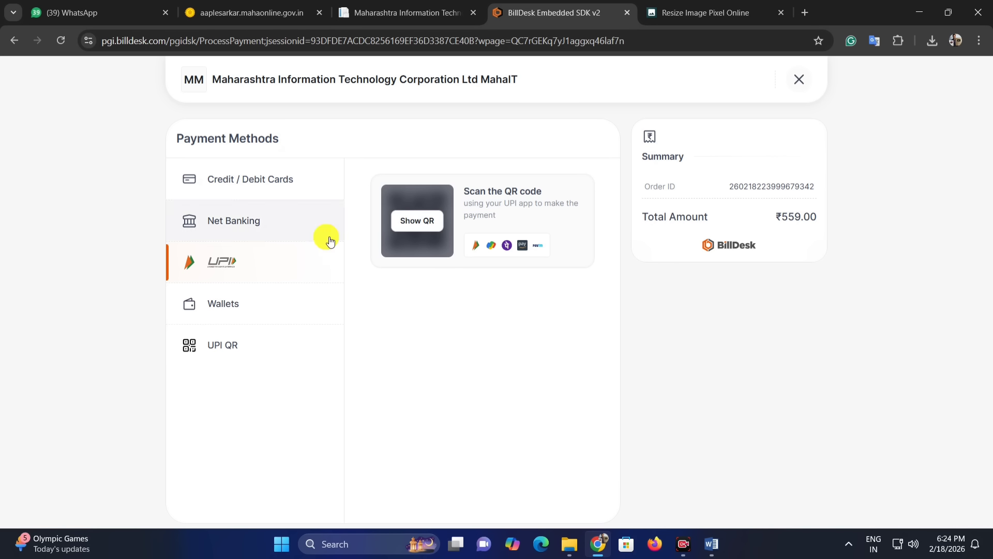
click(403, 227)
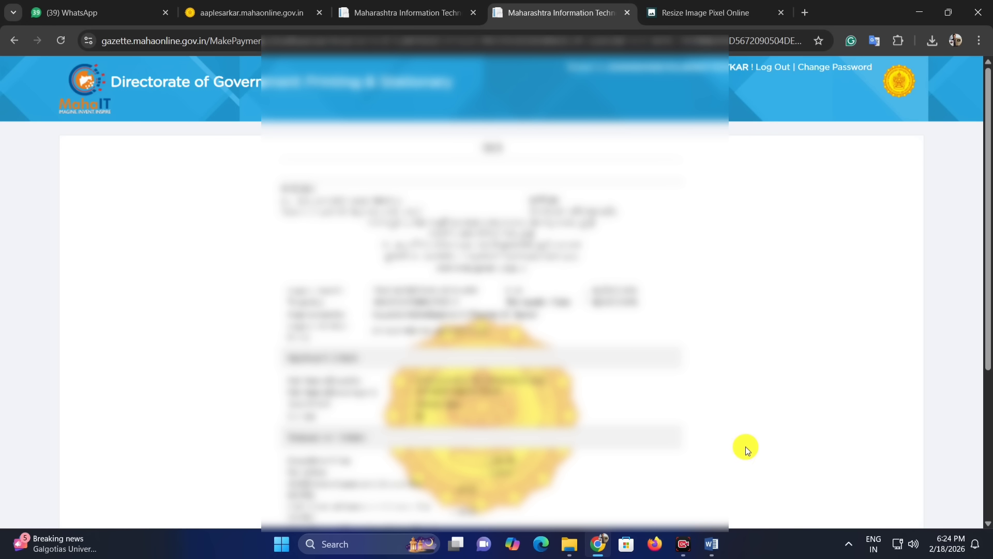
Step: Scroll through the payment receipt, open its print preview and cancel printing
scroll(691, 424, down, 2)
scroll(627, 386, up, 2)
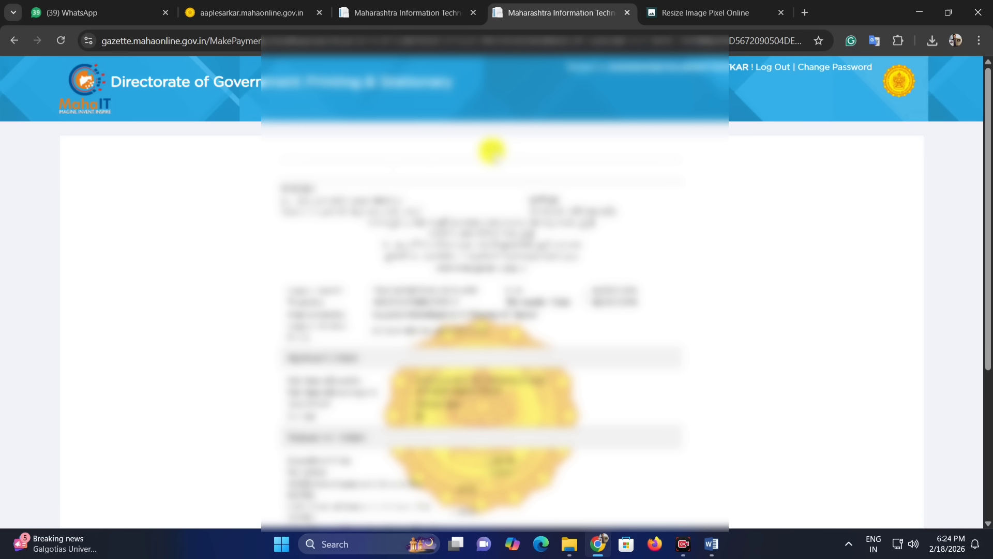
scroll(501, 195, down, 1)
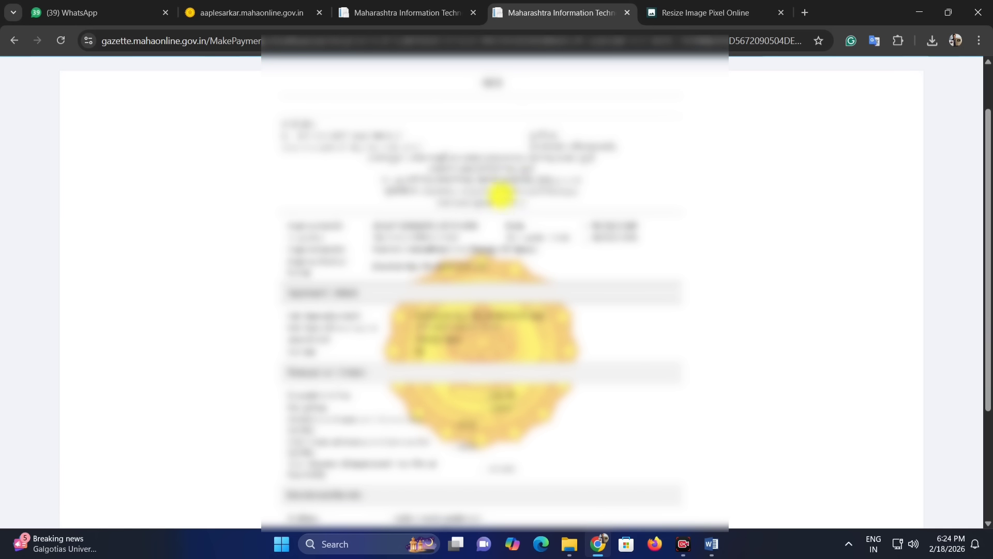
scroll(348, 257, down, 1)
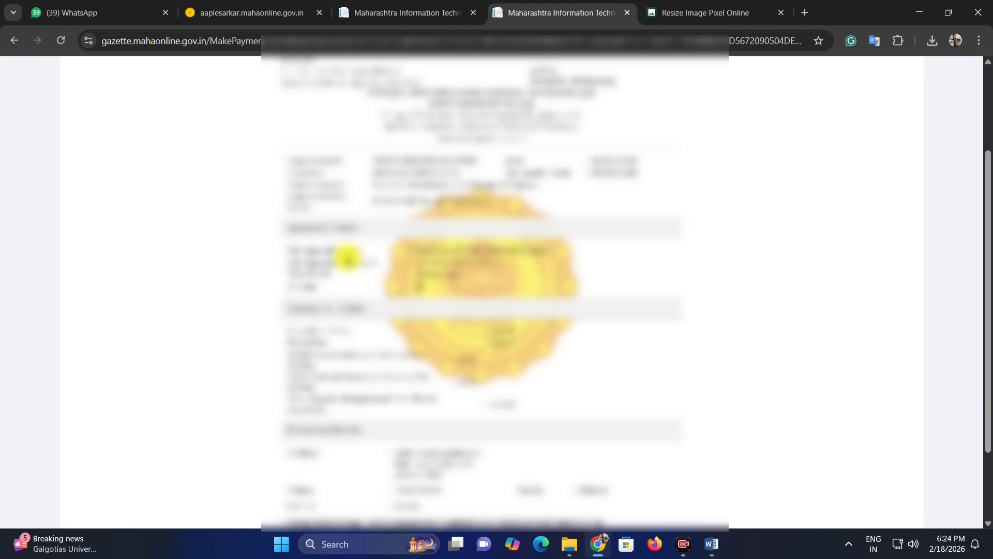
scroll(348, 257, down, 2)
scroll(492, 278, up, 5)
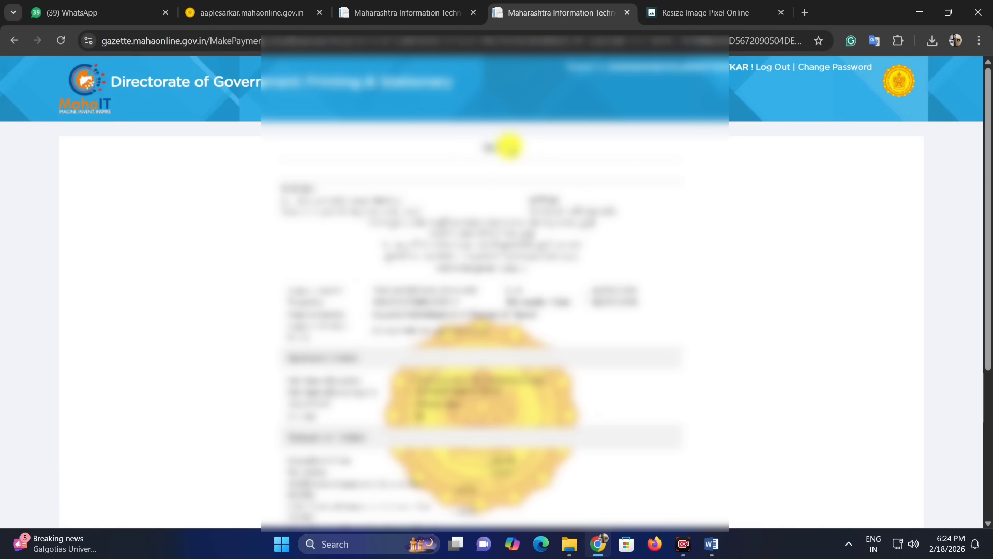
click(492, 146)
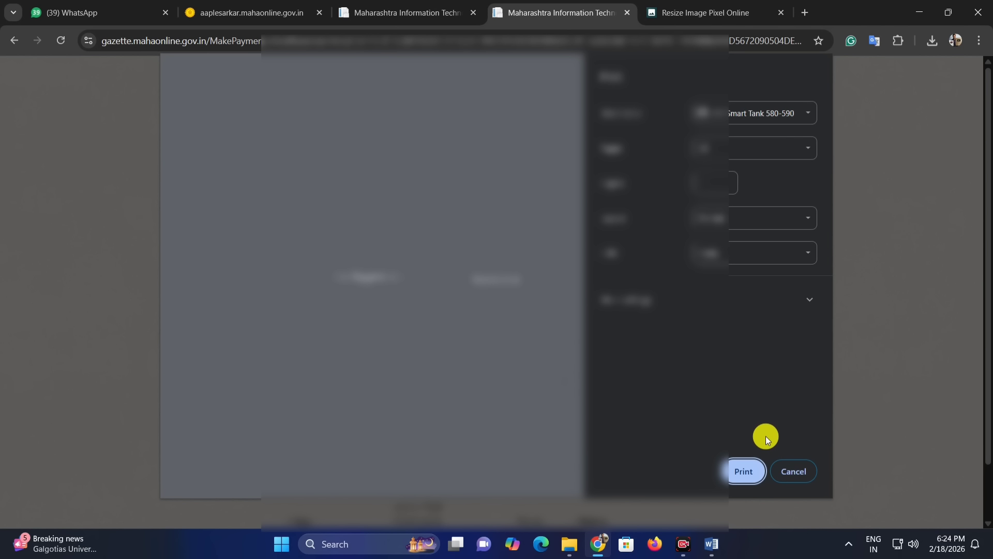
click(791, 477)
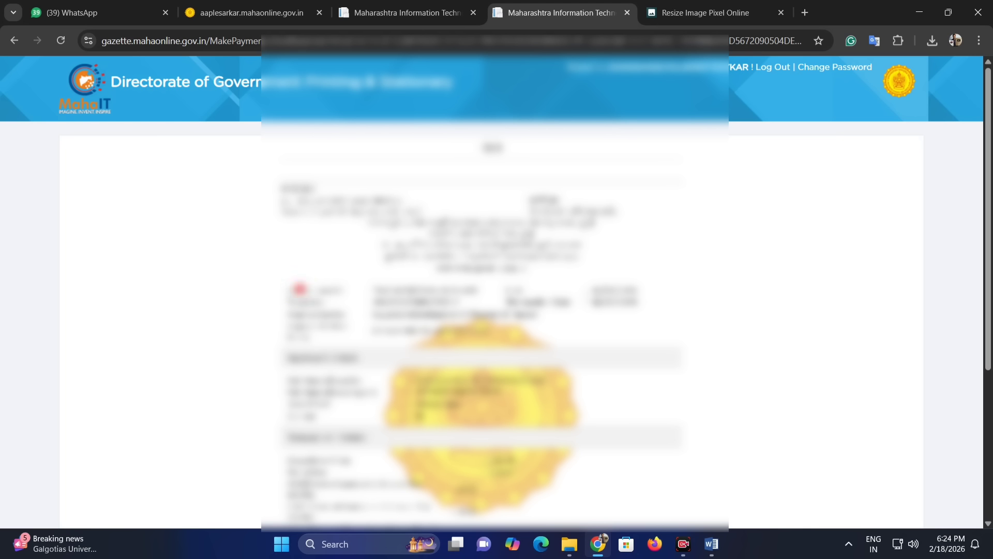
Step: Search the web for gazette status check in a new tab and open the gazette application status page
drag(371, 285, 498, 301)
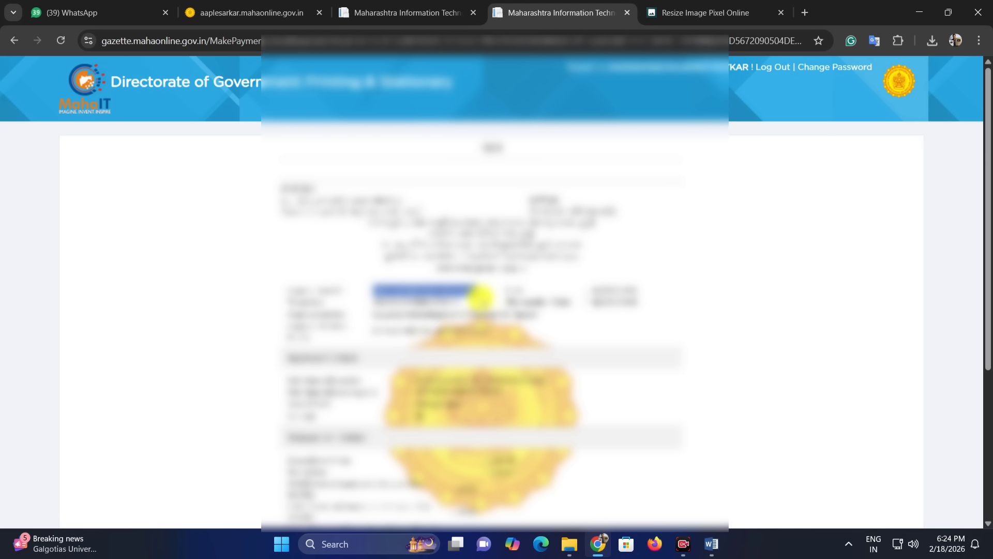
click(805, 14)
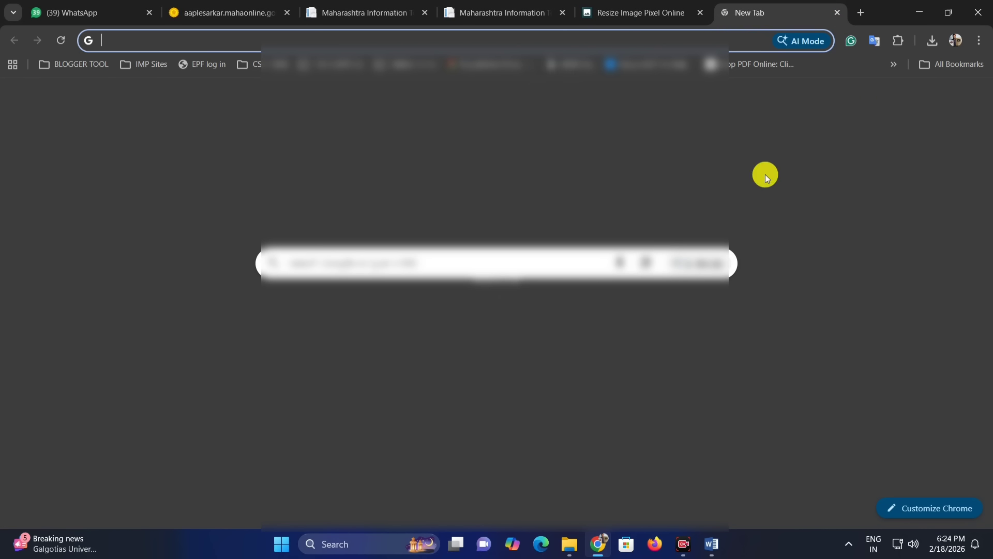
text(gazz)
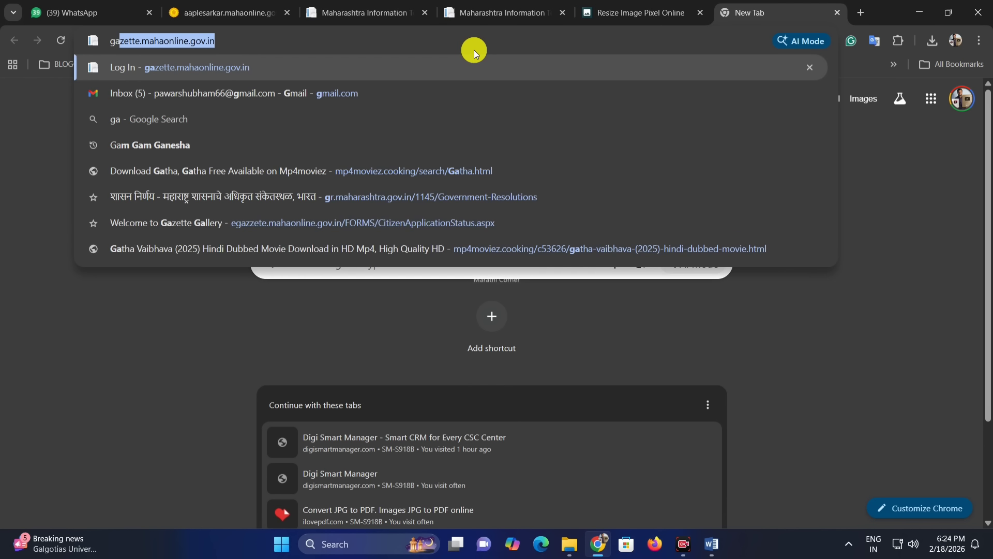
key(Down)
text(st)
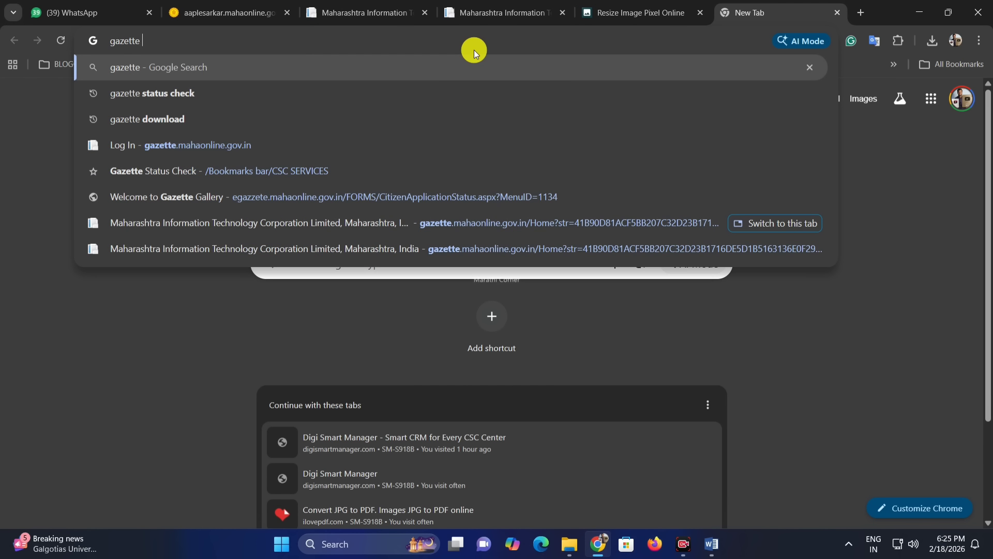
key(Down)
key(Return)
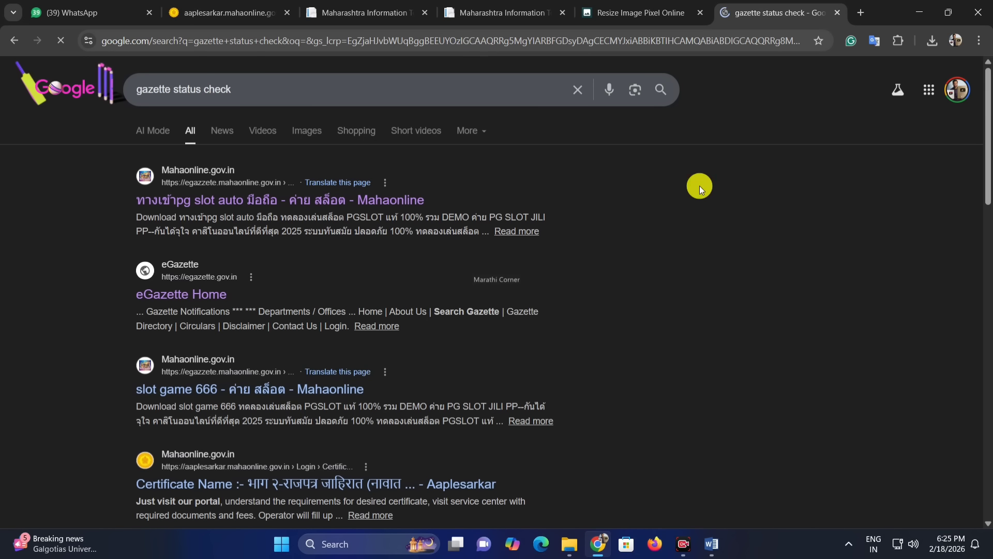
click(170, 199)
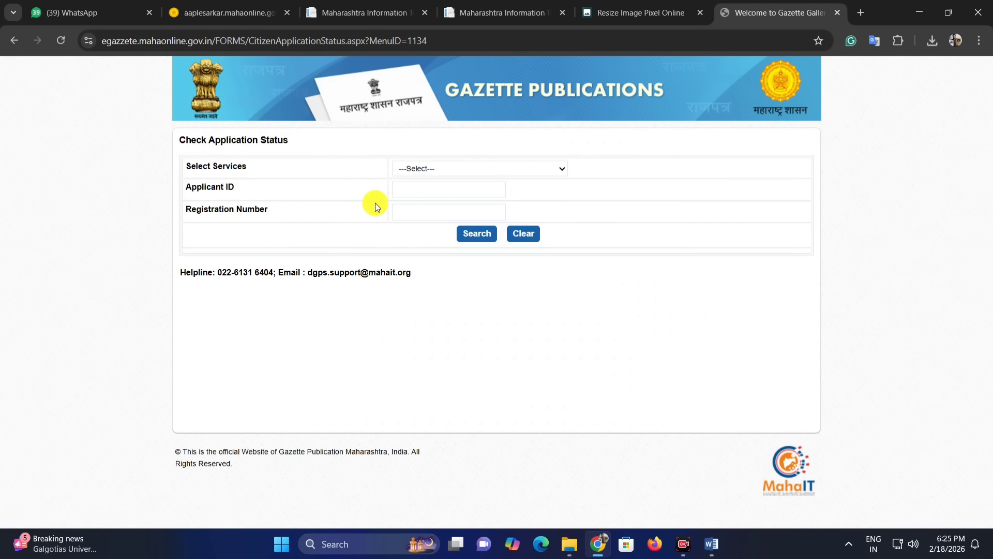
Step: Check the status of the Change In Name application by entering the applicant ID and searching
click(424, 168)
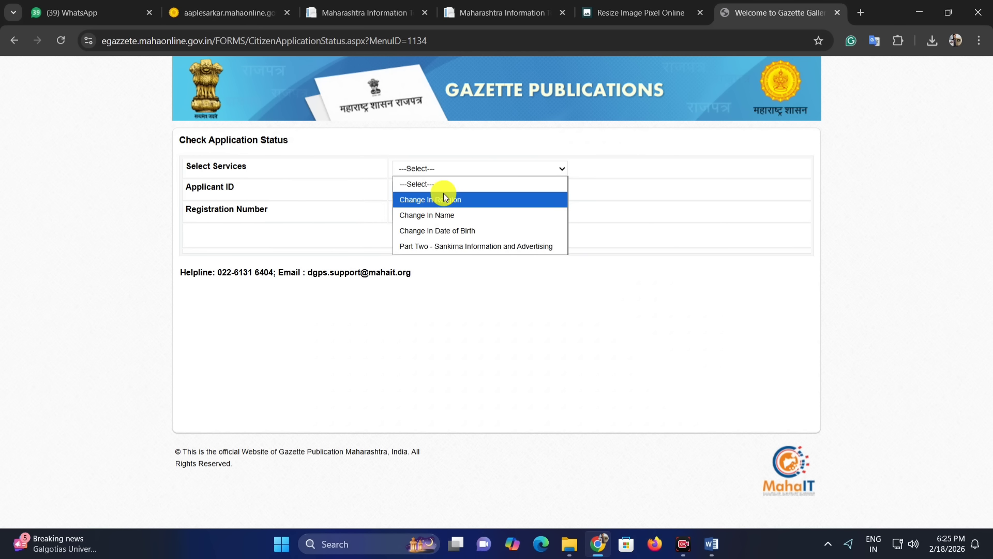
click(451, 213)
click(429, 190)
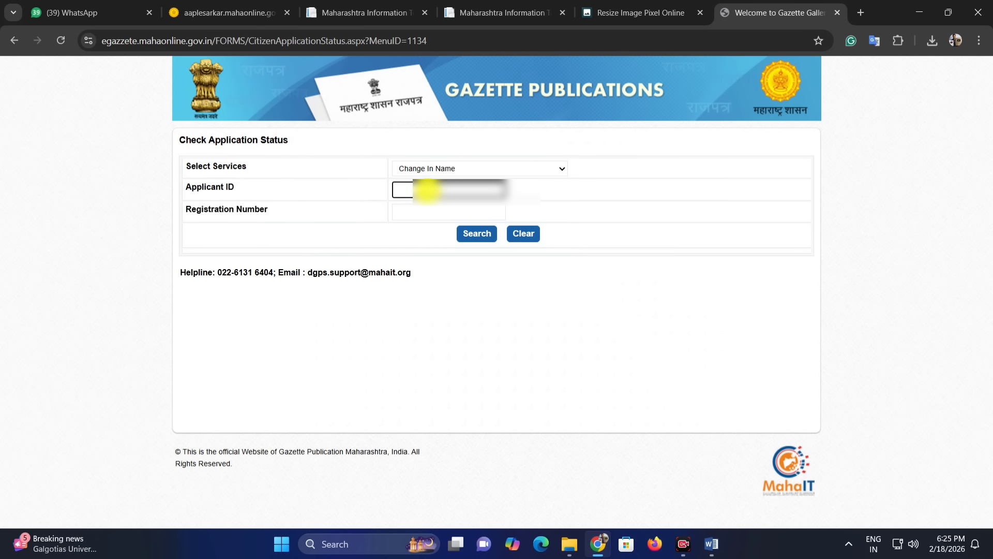
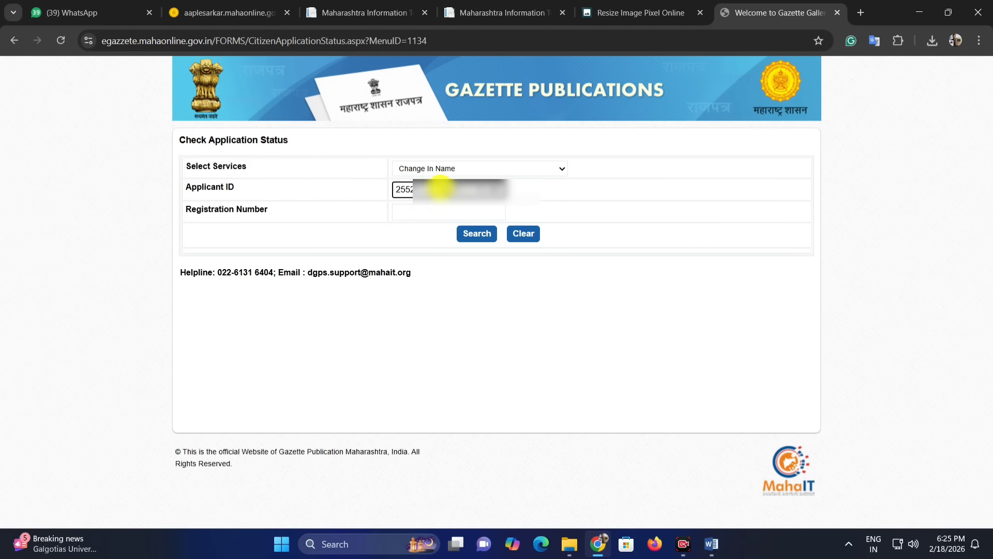
click(479, 234)
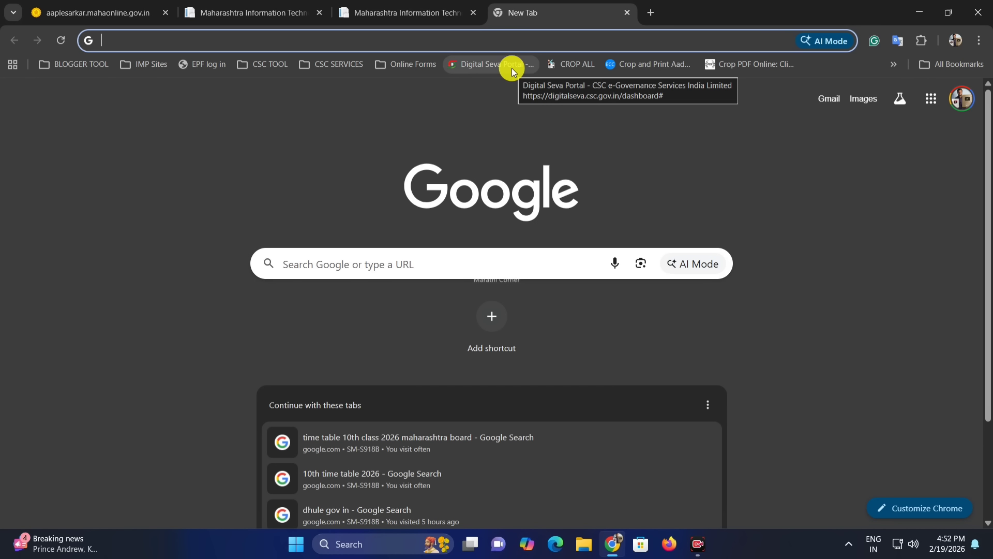
Step: Search again for gazette status check and open the Check Application Status page
text(gazette.mahaonline.gov.in)
key(Down)
key(Return)
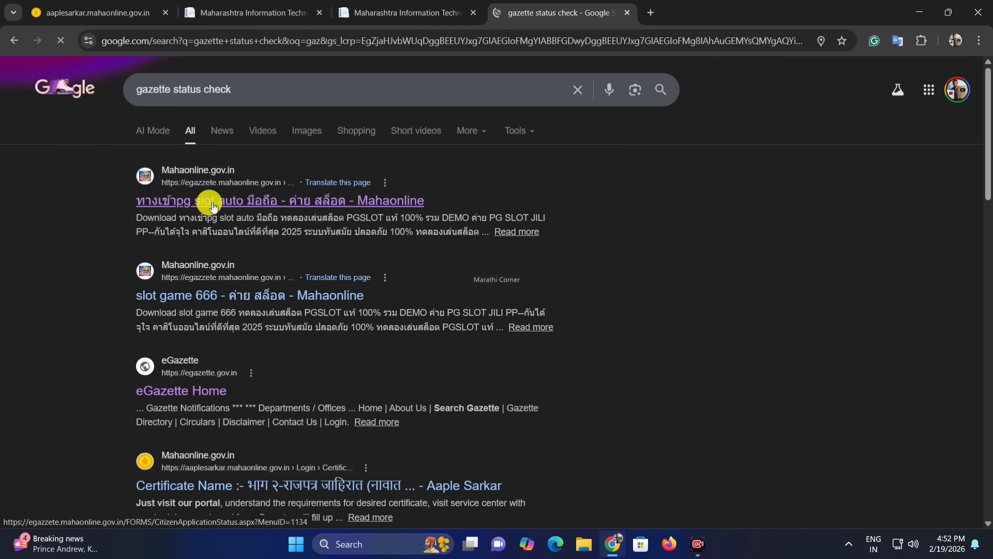
click(213, 199)
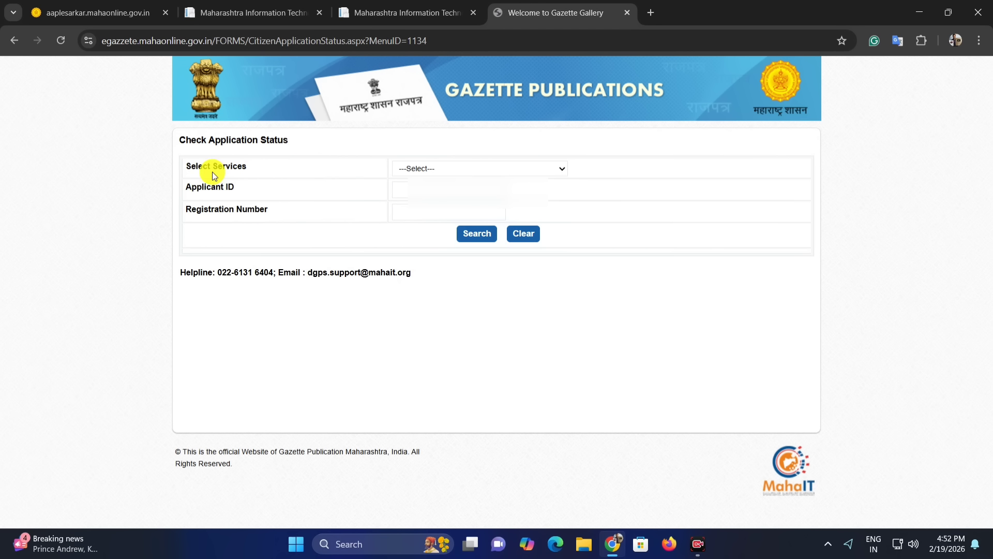
Step: Look up the Change In Name application status using the applicant ID
click(403, 168)
click(467, 214)
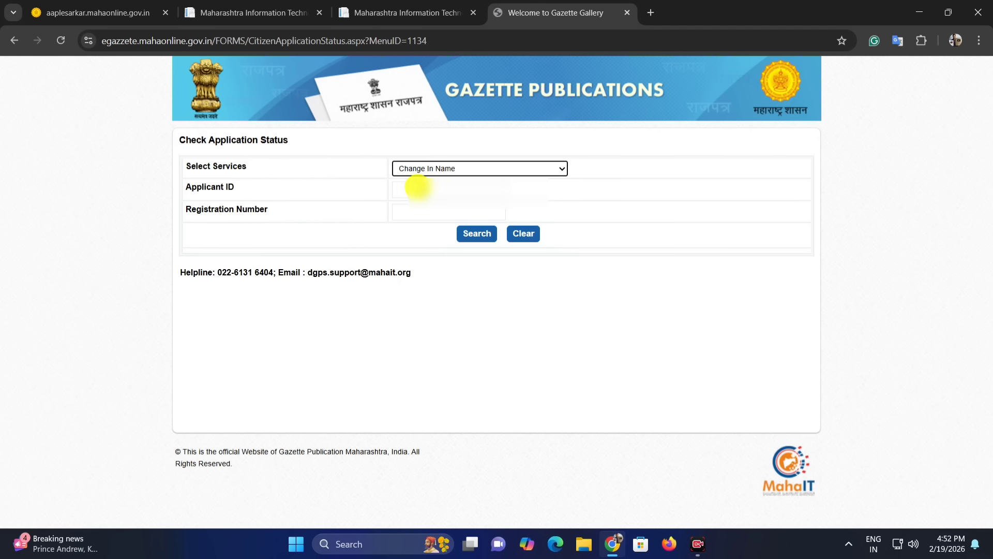
click(419, 189)
text(255)
click(541, 194)
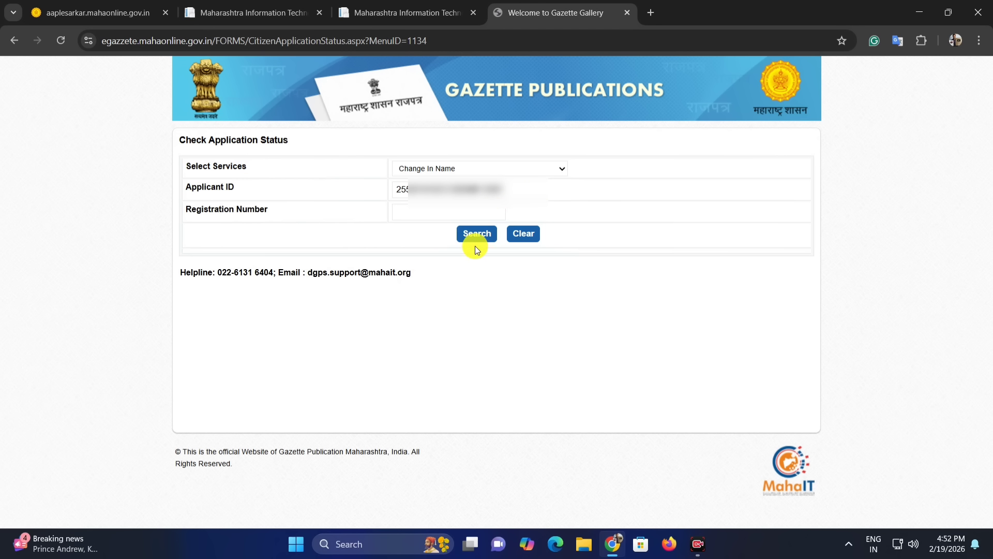
click(473, 234)
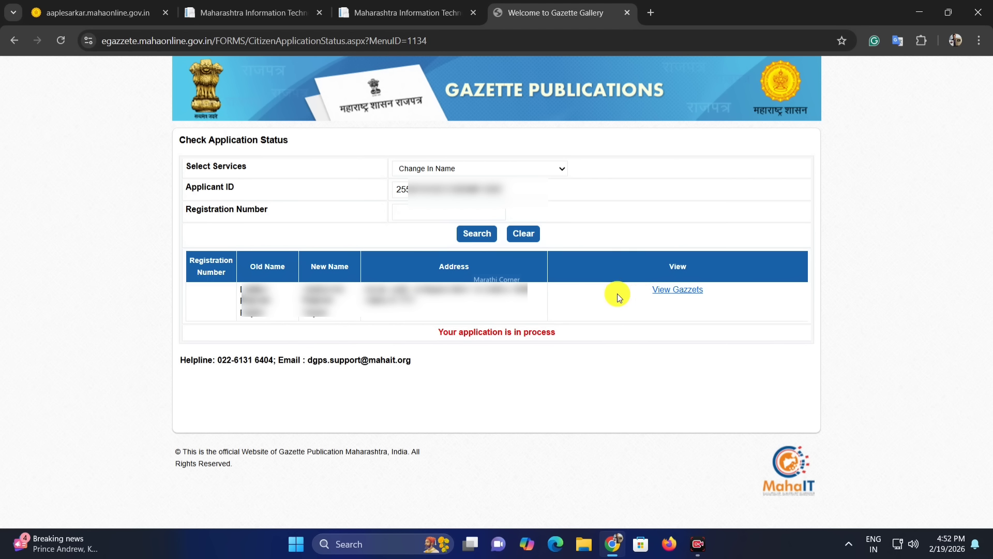
Step: Highlight the View Gazzets link and the application status message in the results
triple_click(675, 290)
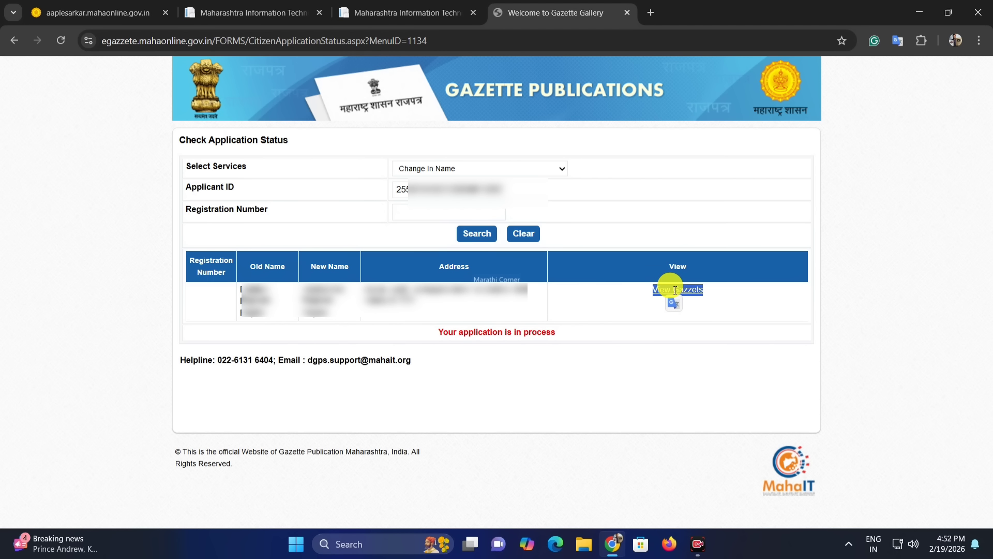
click(646, 325)
drag(455, 334, 545, 326)
click(443, 331)
click(447, 330)
drag(447, 330, 428, 334)
click(555, 331)
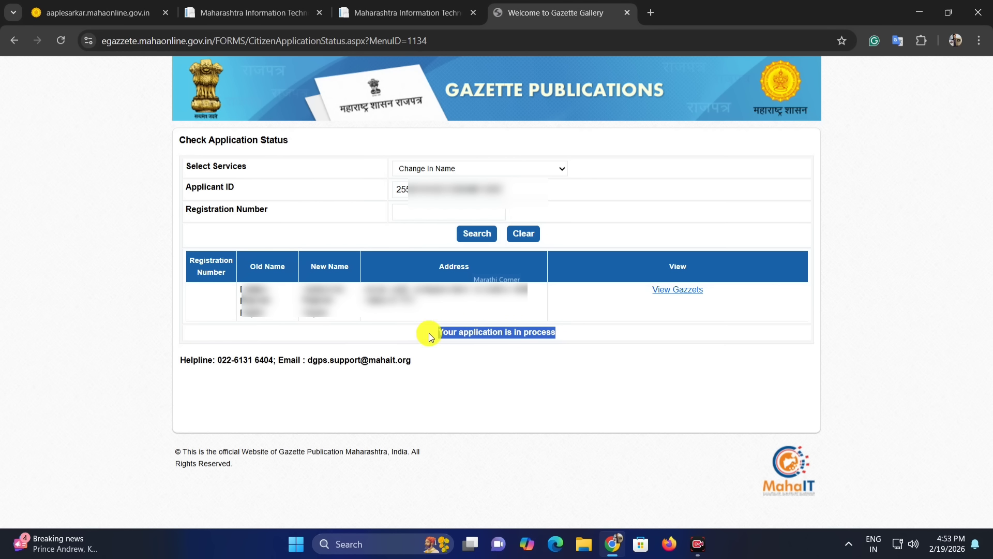
click(489, 331)
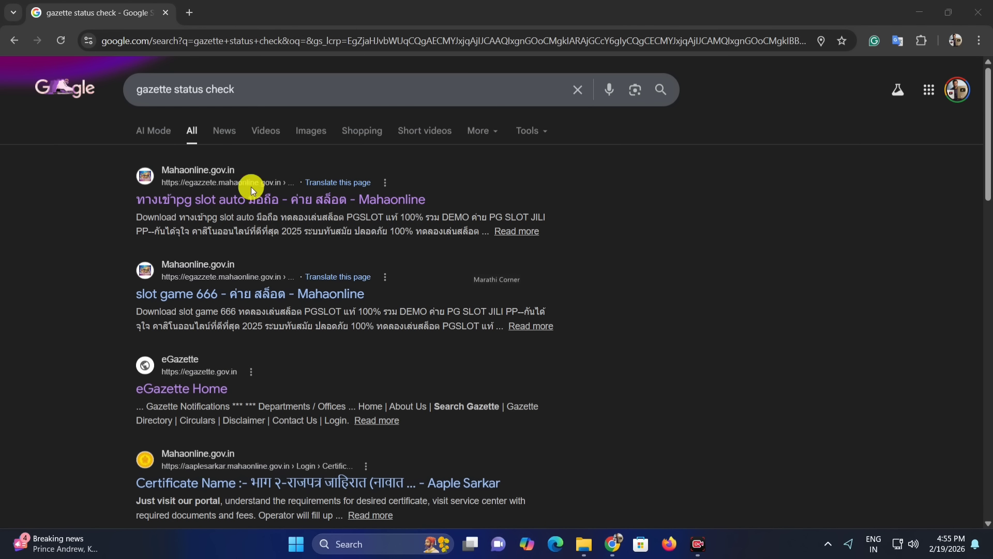
Step: Reopen the status page, choose Change In Name and enter the applicant ID
click(189, 199)
click(401, 169)
click(427, 215)
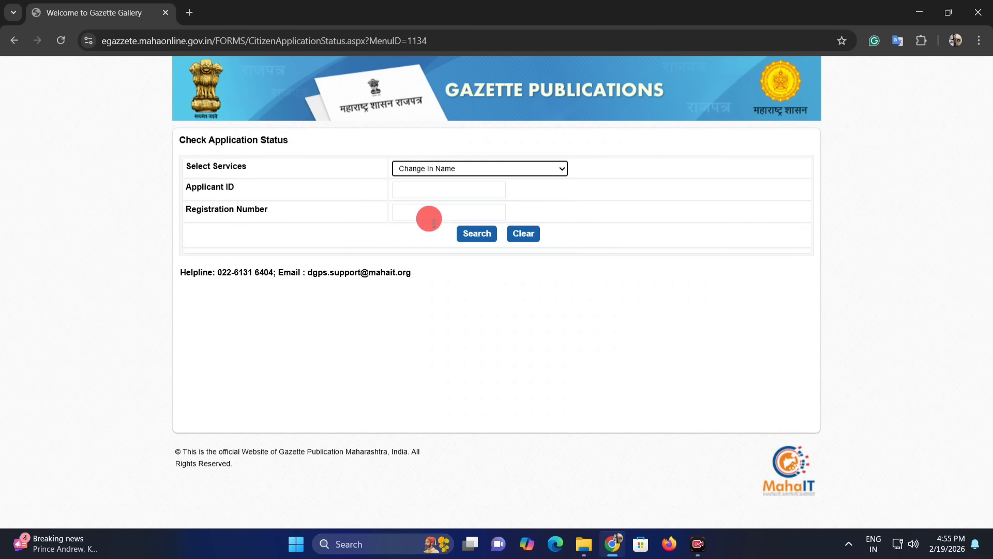
click(439, 189)
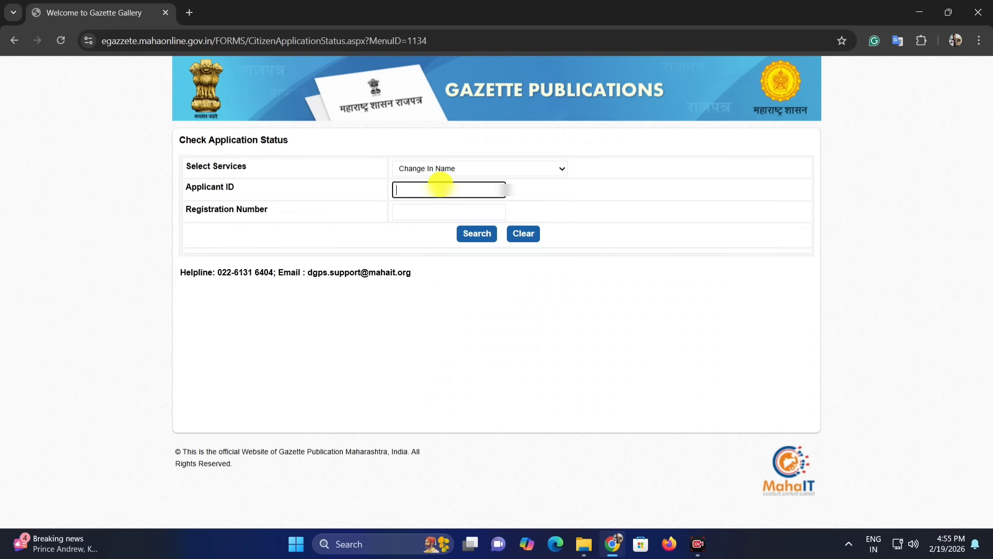
text(255)
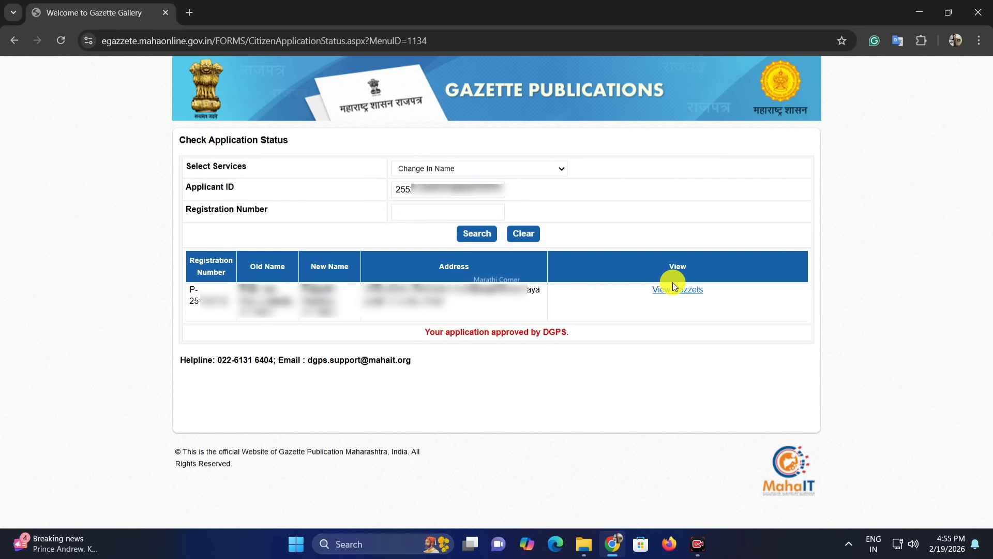
Step: Highlight the approval message and download the gazette through View Gazzets, saving DisplayRajpatra.pdf to the Desktop
drag(424, 333, 572, 337)
click(475, 336)
click(554, 333)
drag(497, 334, 520, 334)
click(666, 307)
click(683, 293)
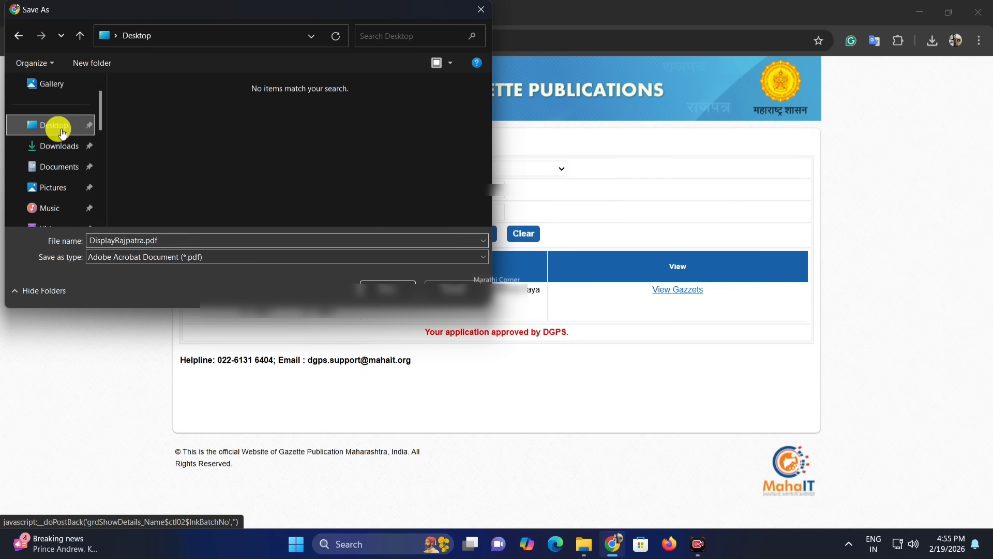
click(369, 286)
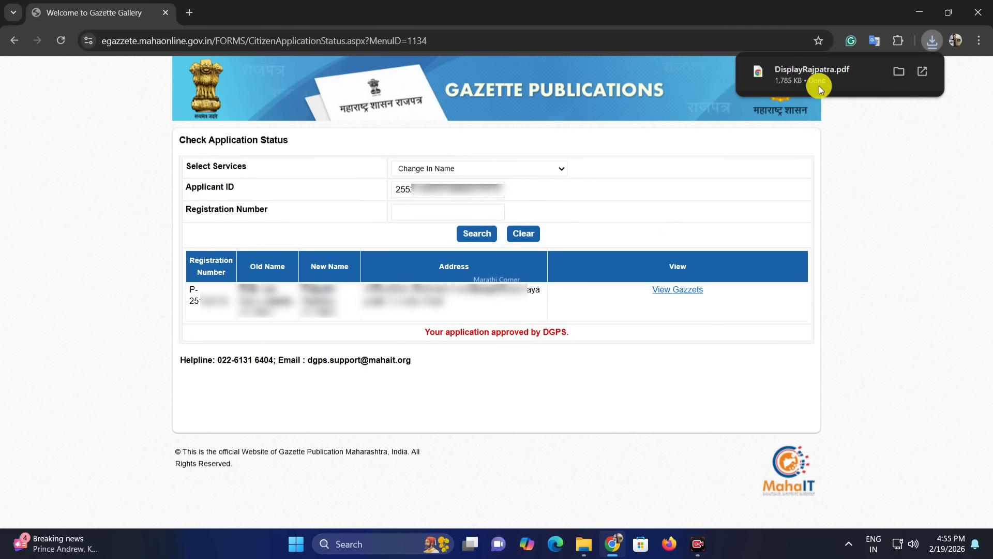
Step: Open the downloaded gazette PDF and scroll through its pages
click(923, 71)
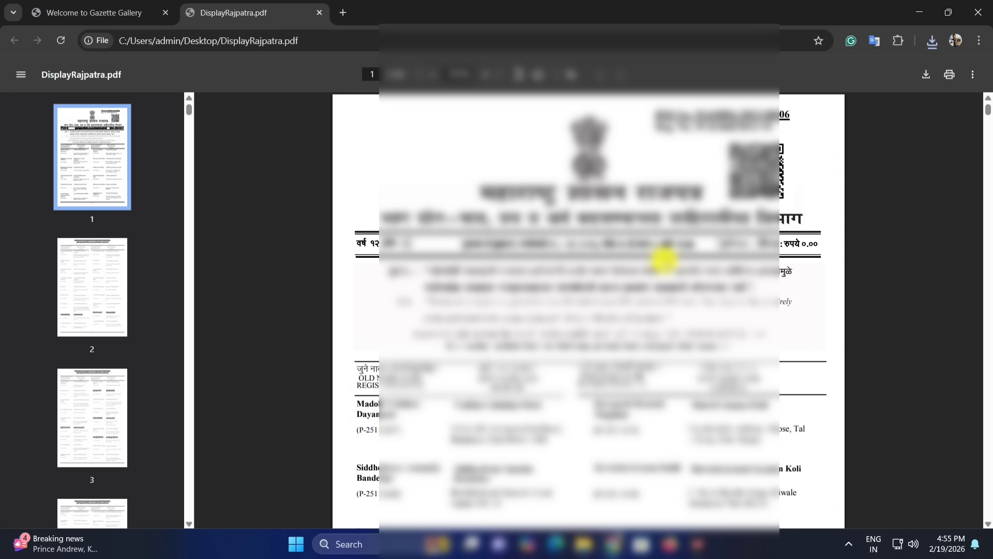
scroll(558, 160, down, 4)
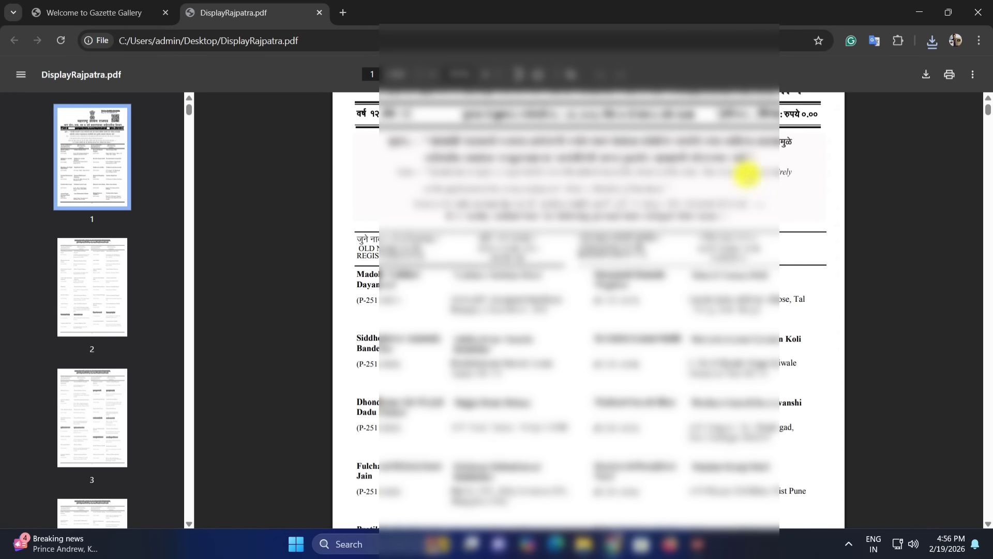
scroll(699, 200, down, 2)
scroll(692, 186, up, 6)
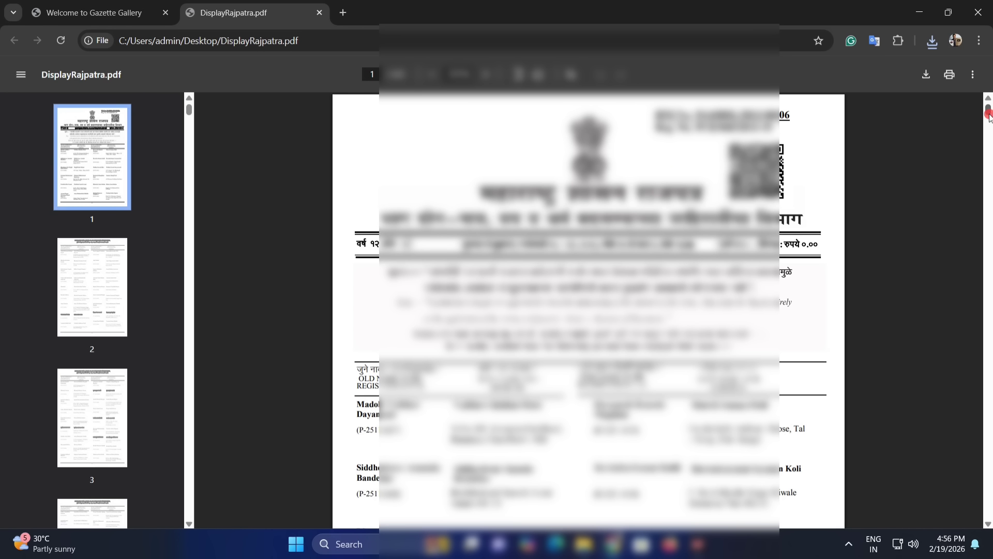
drag(988, 111, 988, 306)
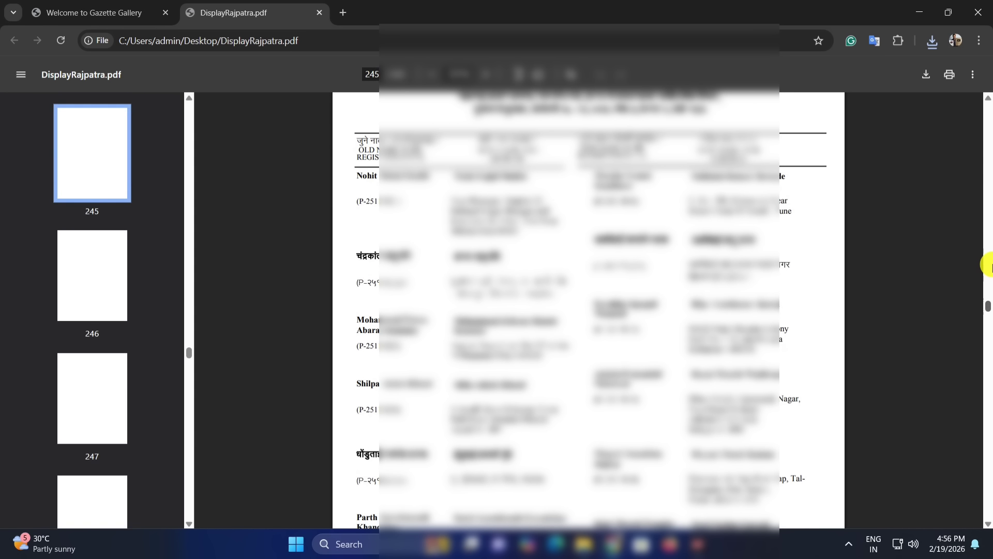
Step: Return to the start of the gazette PDF and search its text for the applicant's entry
drag(988, 264, 988, 89)
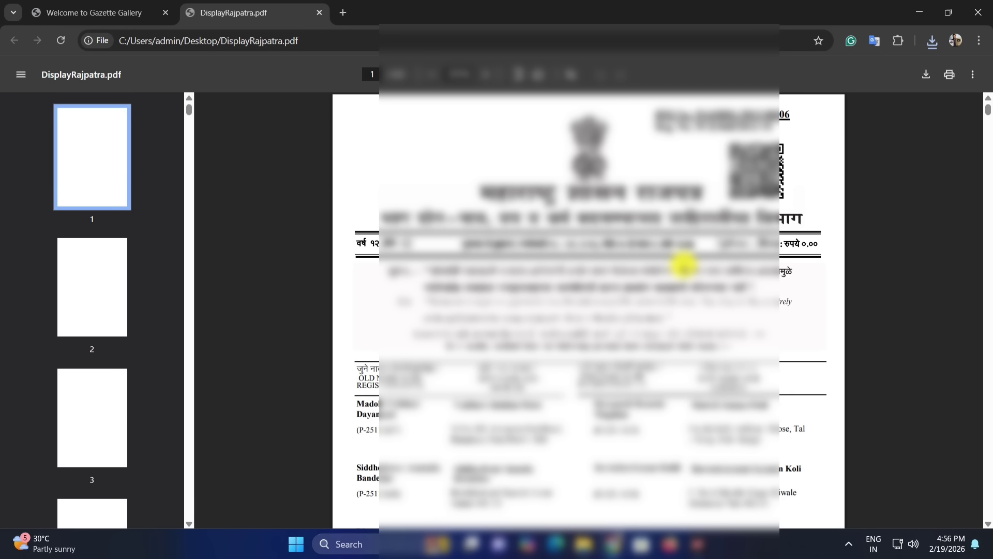
key(ctrl+f)
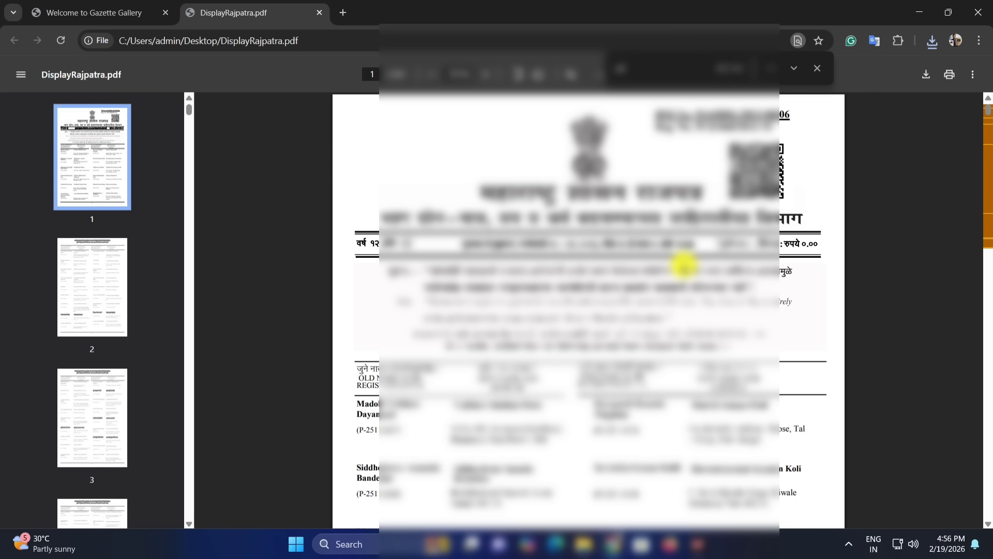
text(a)
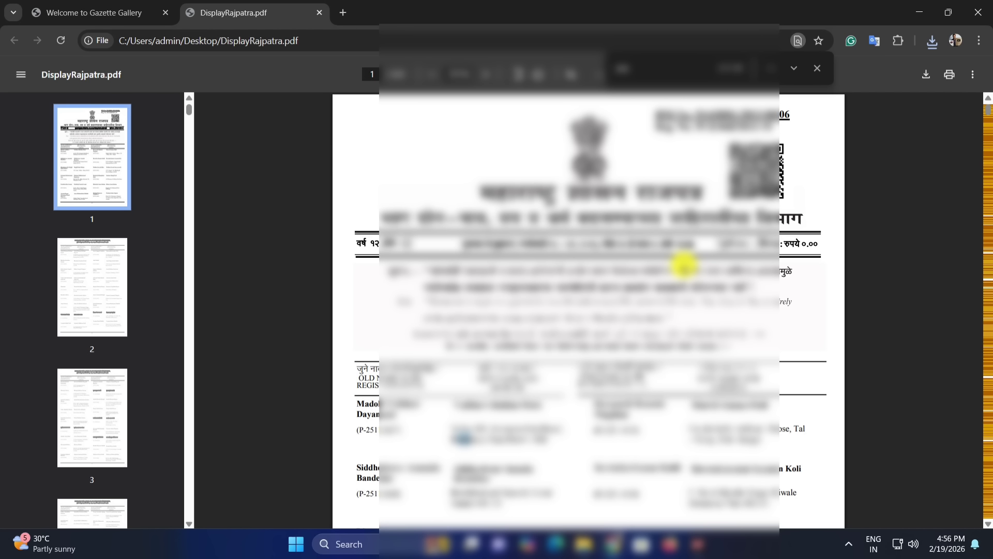
text(a)
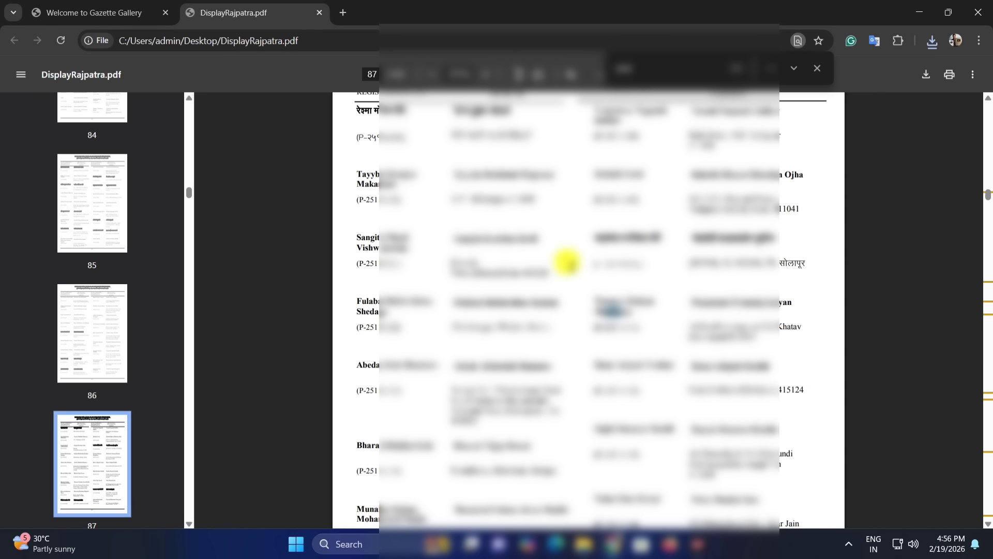
Step: Close the search bar and scroll through pages 87 and 88 to review the matching name-change entries
scroll(666, 229, down, 1)
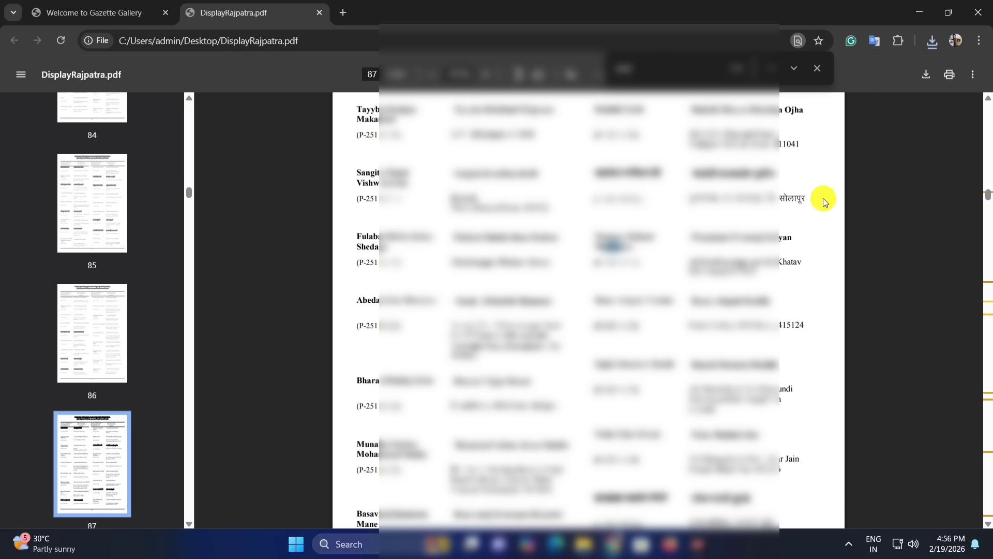
click(817, 68)
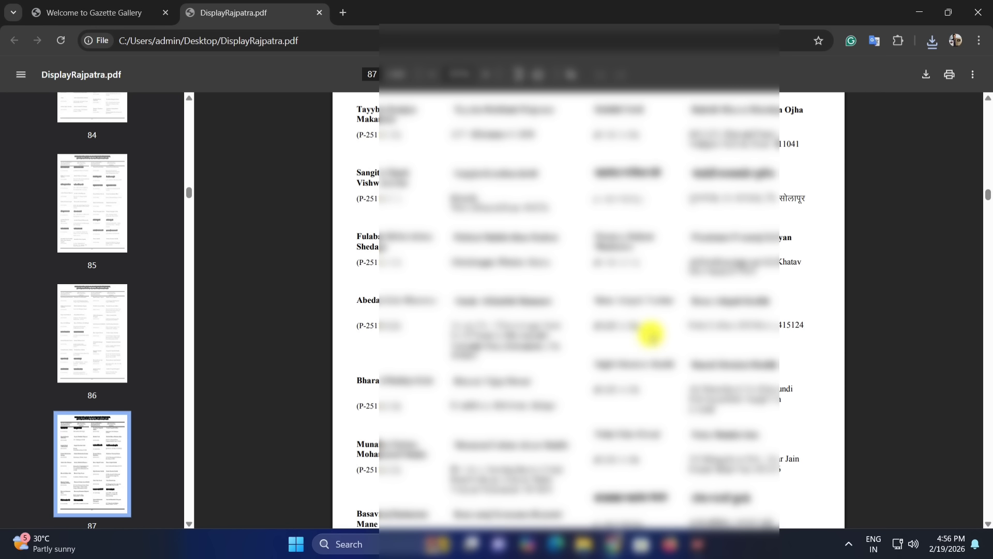
scroll(672, 333, down, 4)
scroll(672, 335, down, 7)
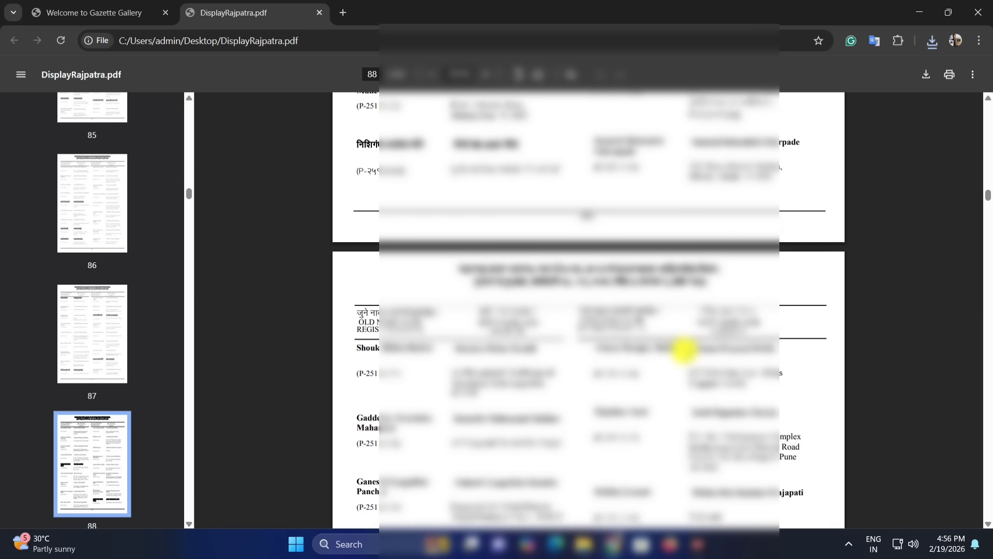
scroll(757, 366, down, 1)
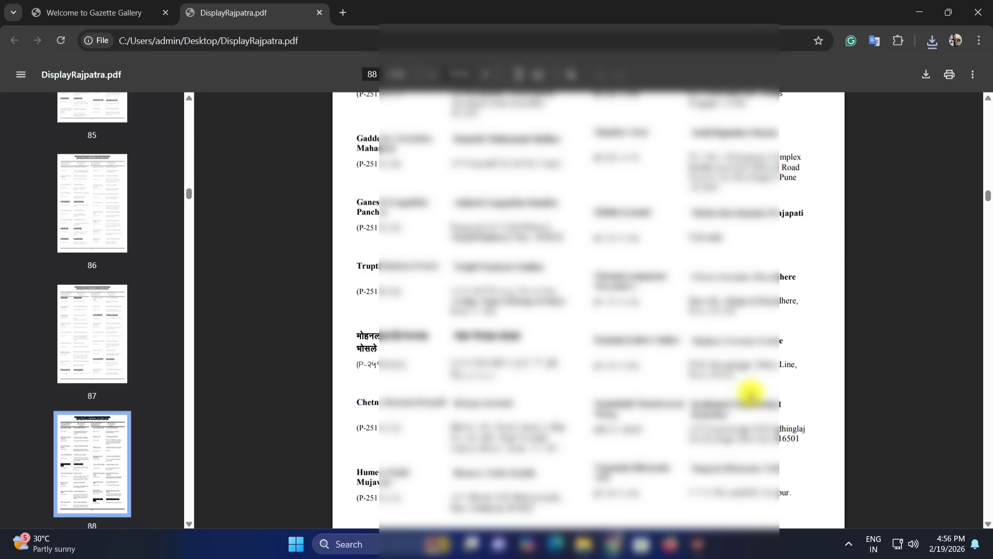
scroll(750, 393, down, 2)
scroll(789, 409, down, 1)
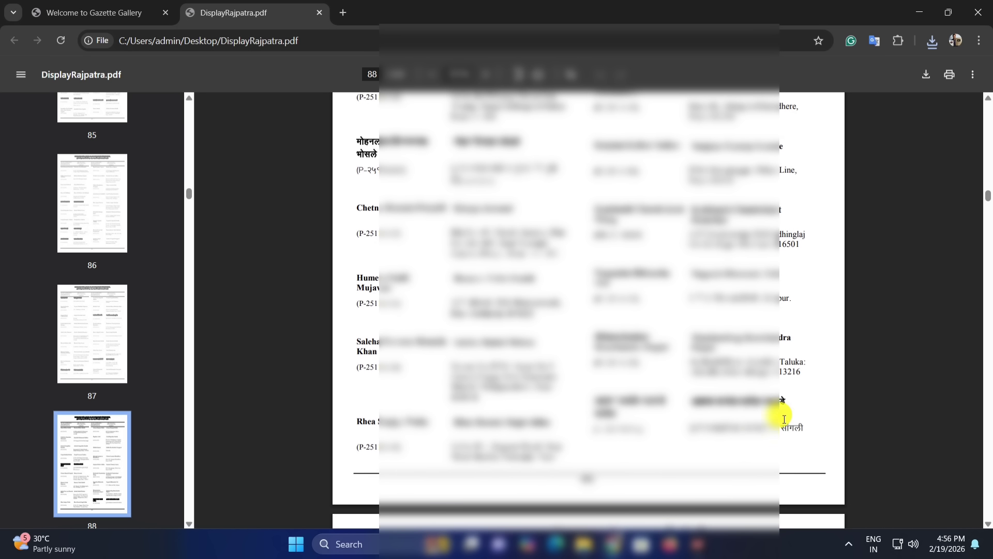